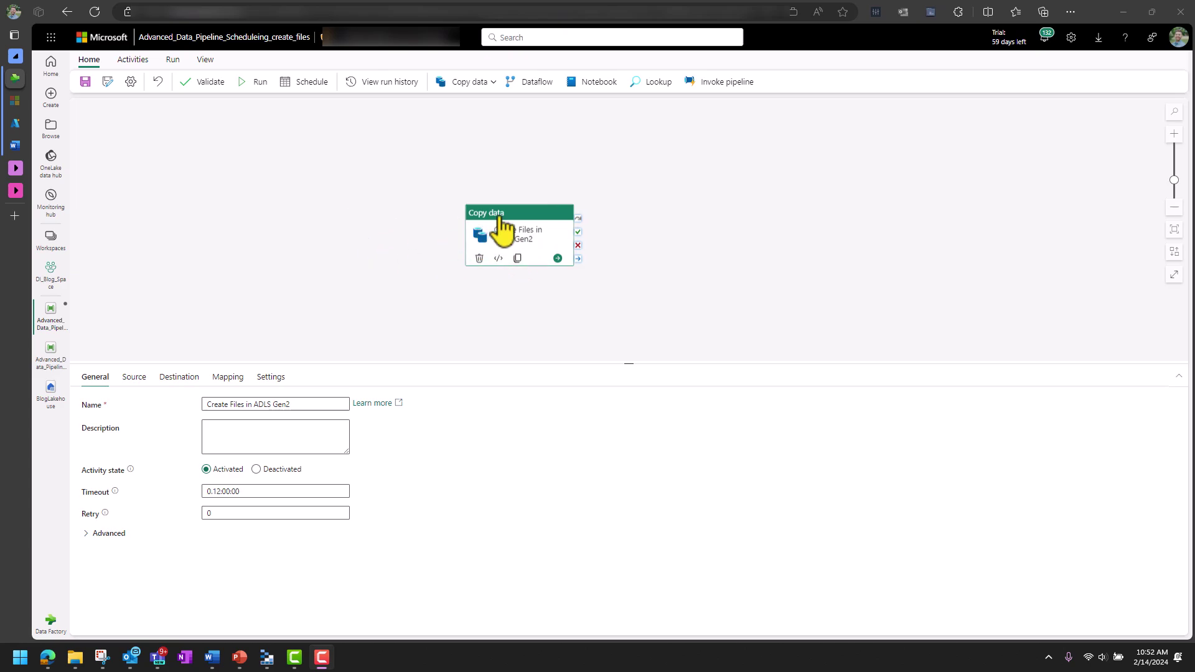
# Review the Create Files in ADLS Gen2 copy activity's source and destination settings
pyautogui.moveTo(503, 228); pyautogui.dragTo(439, 208)
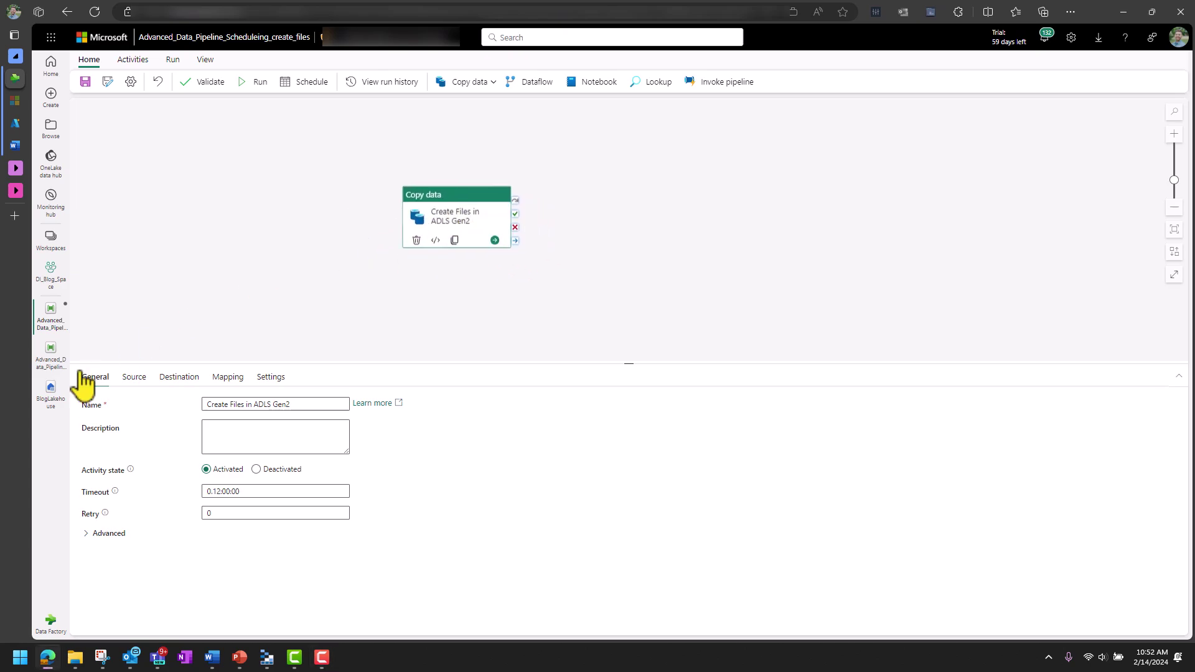
pyautogui.click(133, 377)
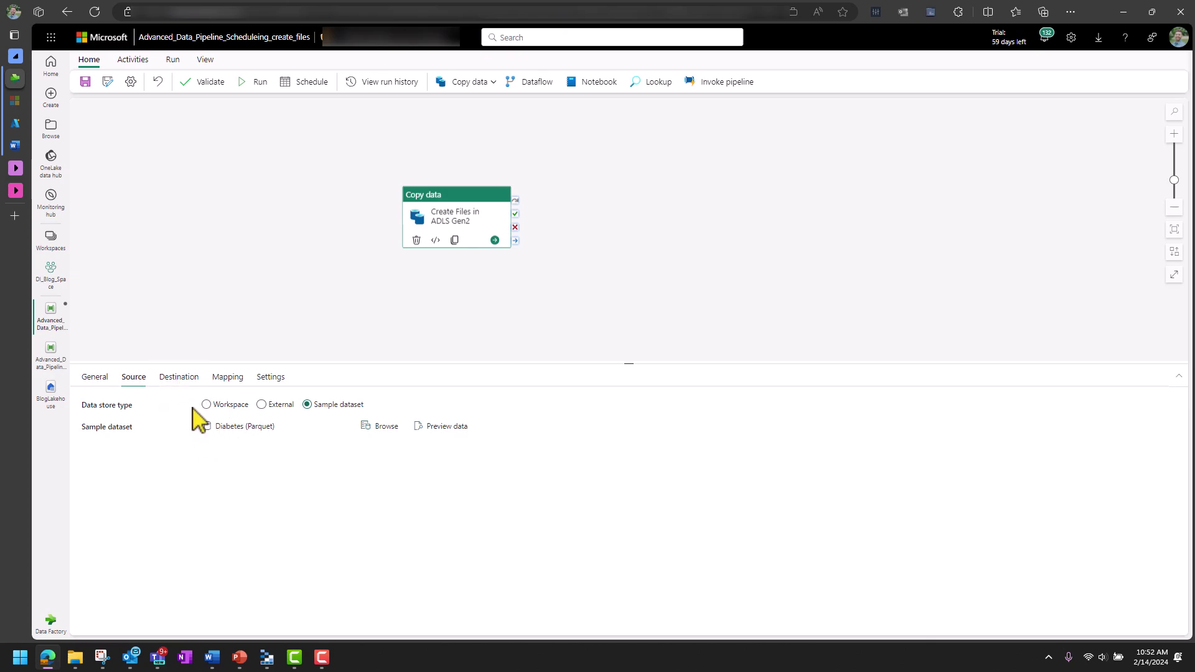
pyautogui.click(180, 377)
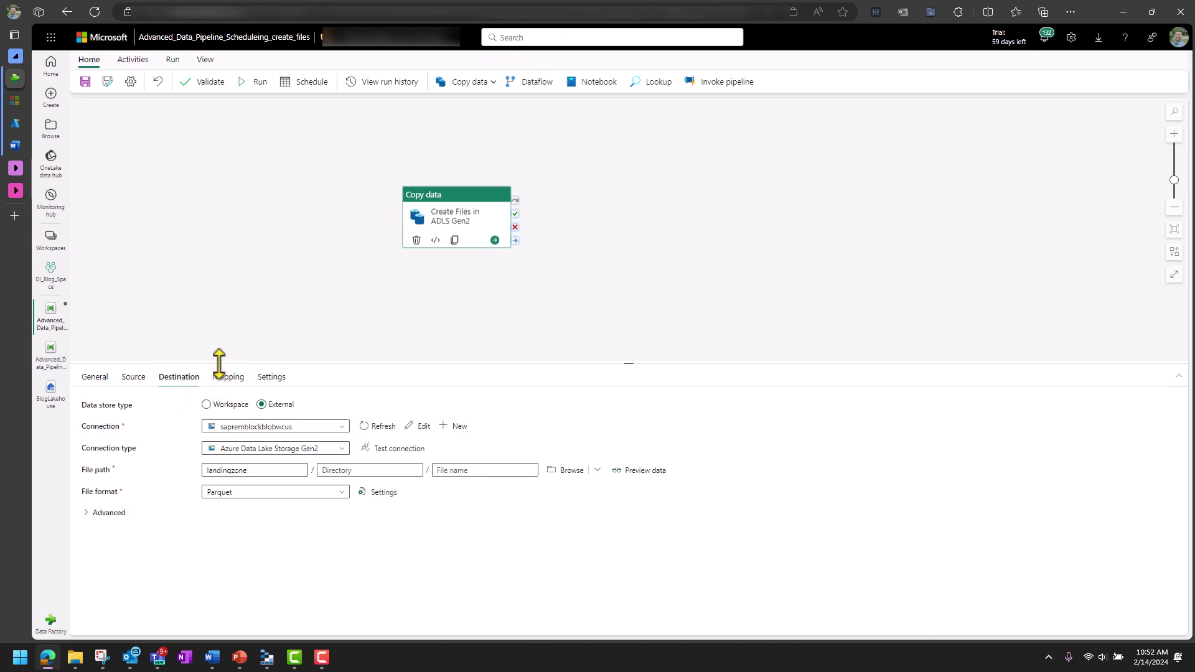
pyautogui.moveTo(218, 362); pyautogui.dragTo(218, 306)
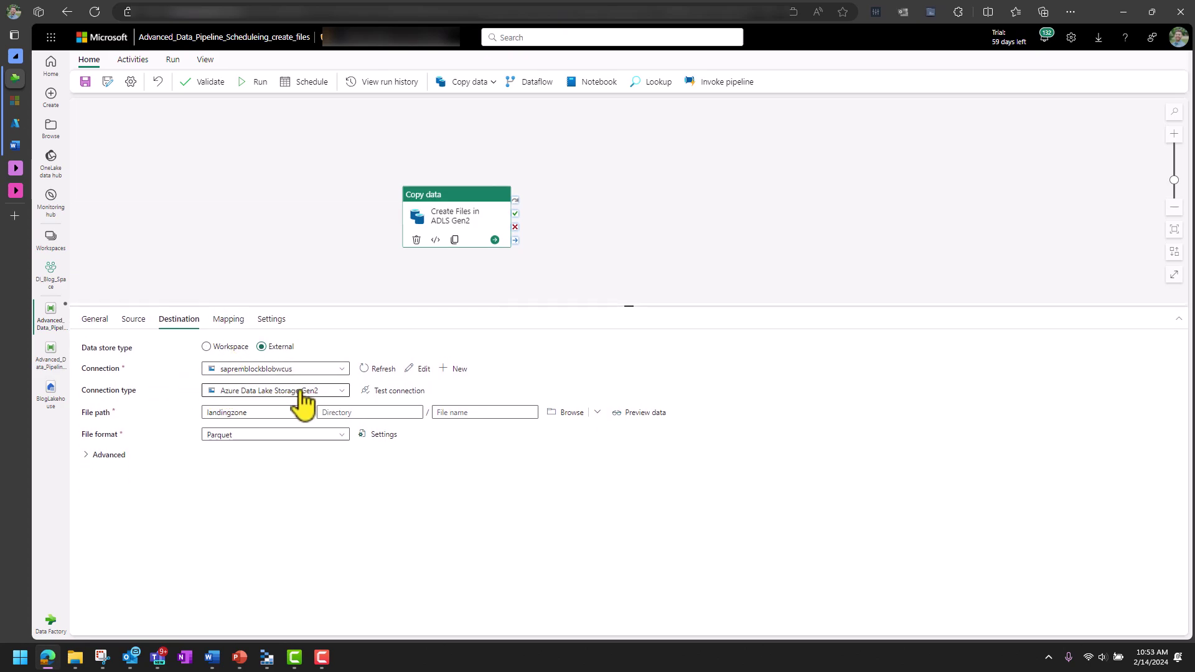
# Check the landingzone destination path and the 50 max rows per file setting
pyautogui.click(224, 413)
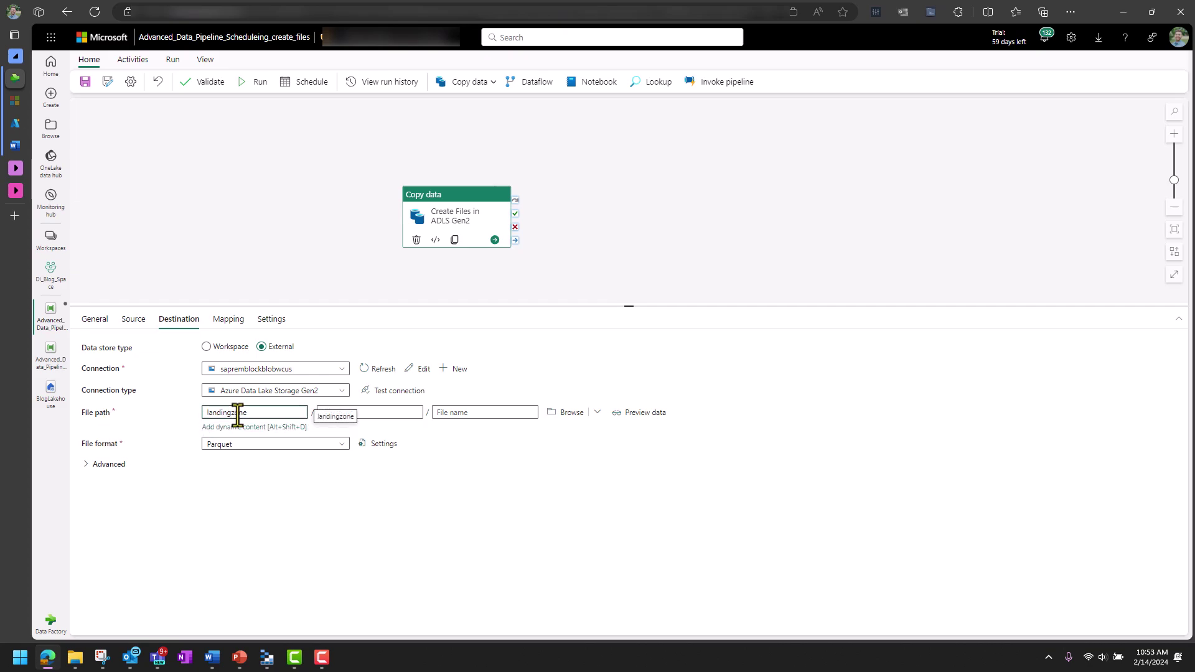
pyautogui.moveTo(253, 413); pyautogui.dragTo(202, 413)
pyautogui.click(109, 465)
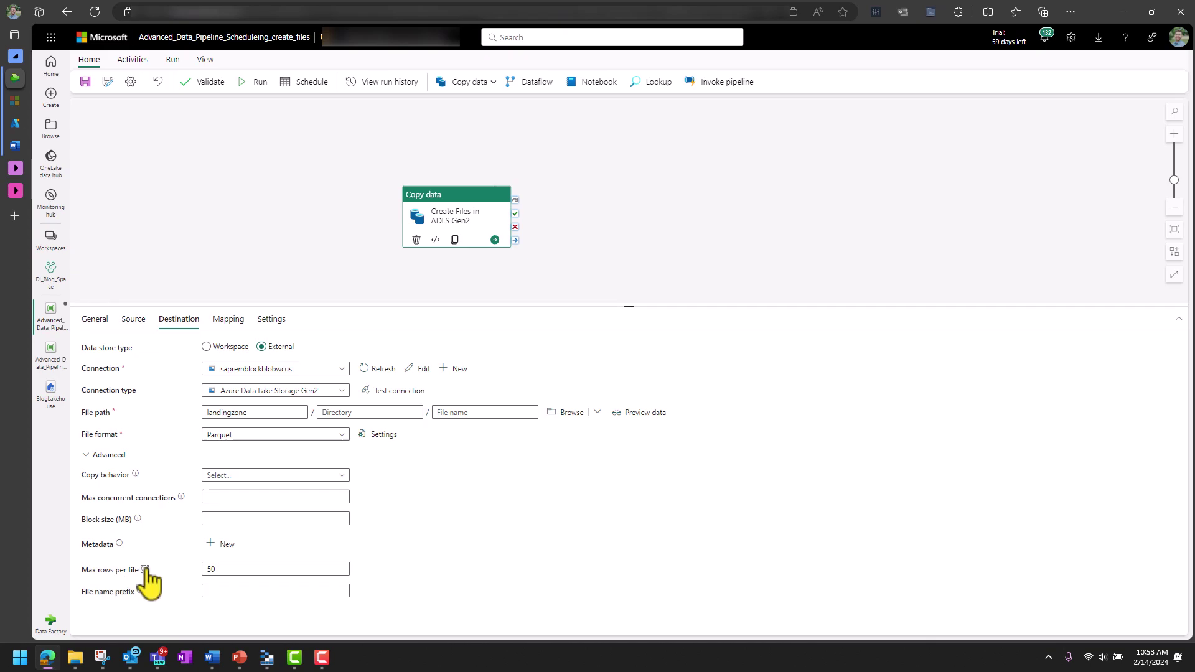
pyautogui.click(224, 572)
pyautogui.doubleClick(209, 571)
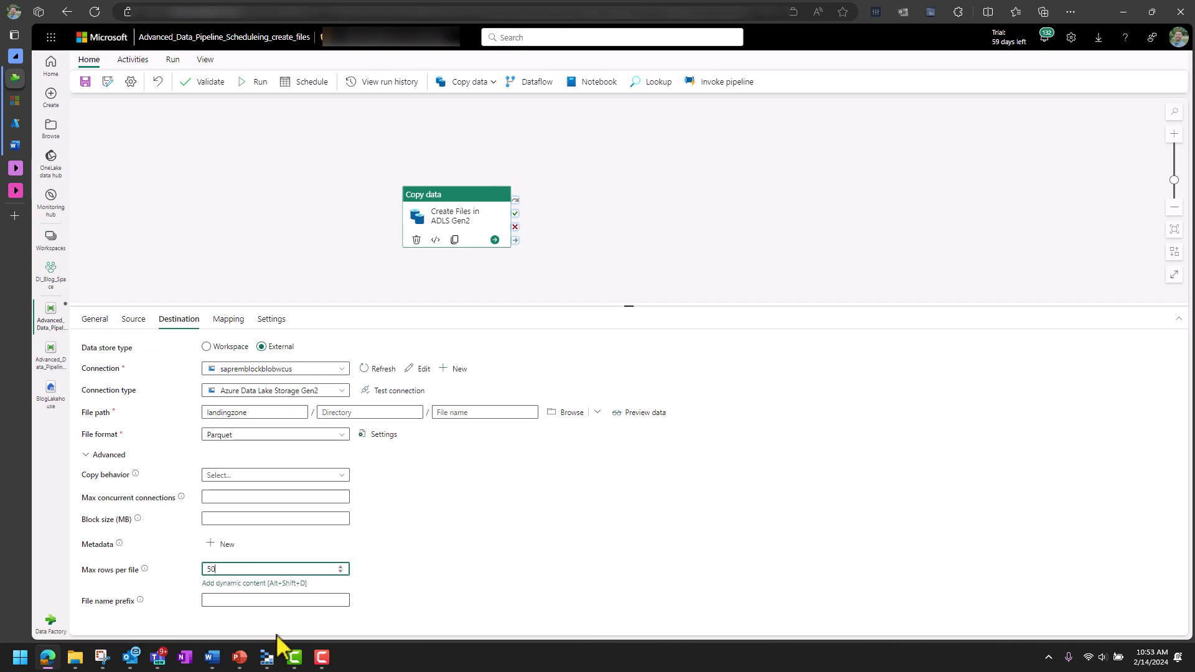
pyautogui.moveTo(267, 658)
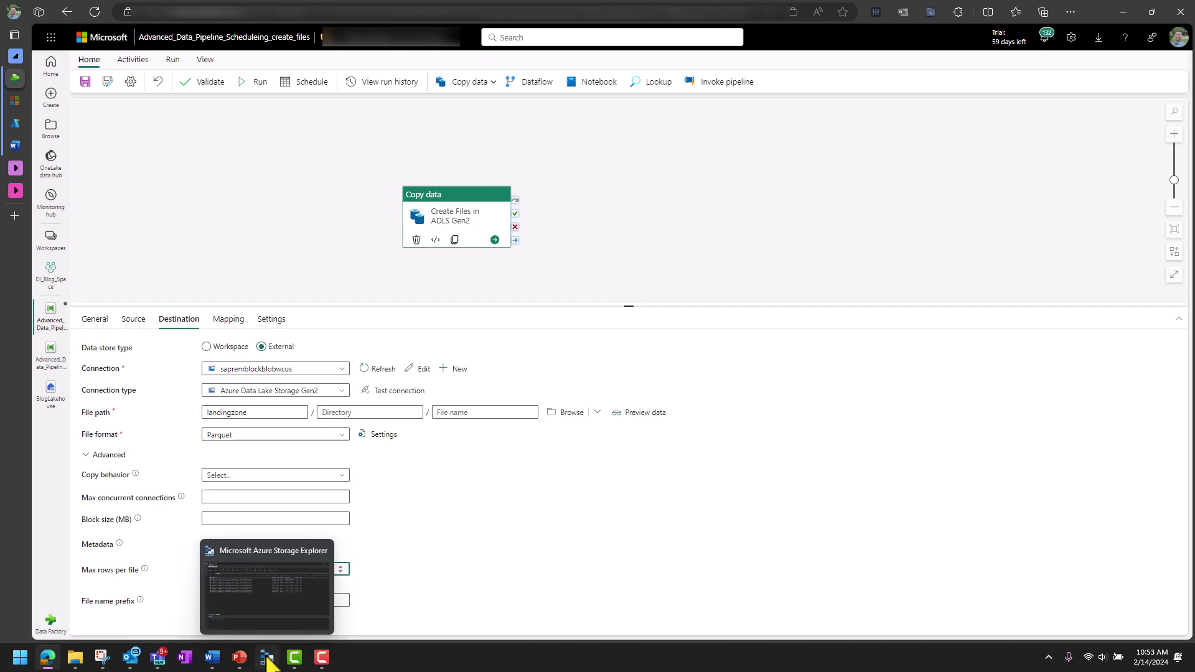
# Check Storage Explorer's landingzone container: nine Parquet files dated 2/12/2024 plus activityoutput.png
pyautogui.click(269, 659)
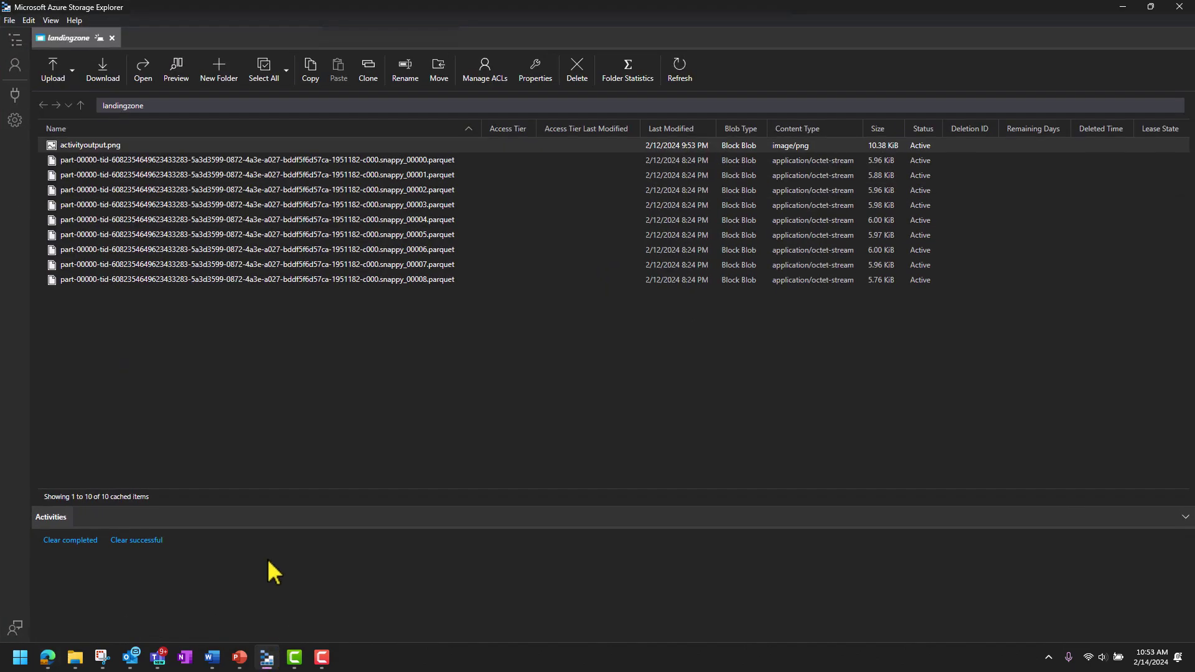
pyautogui.click(122, 106)
# Save and run the pipeline, refreshing the run output until it shows Succeeded
pyautogui.click(47, 658)
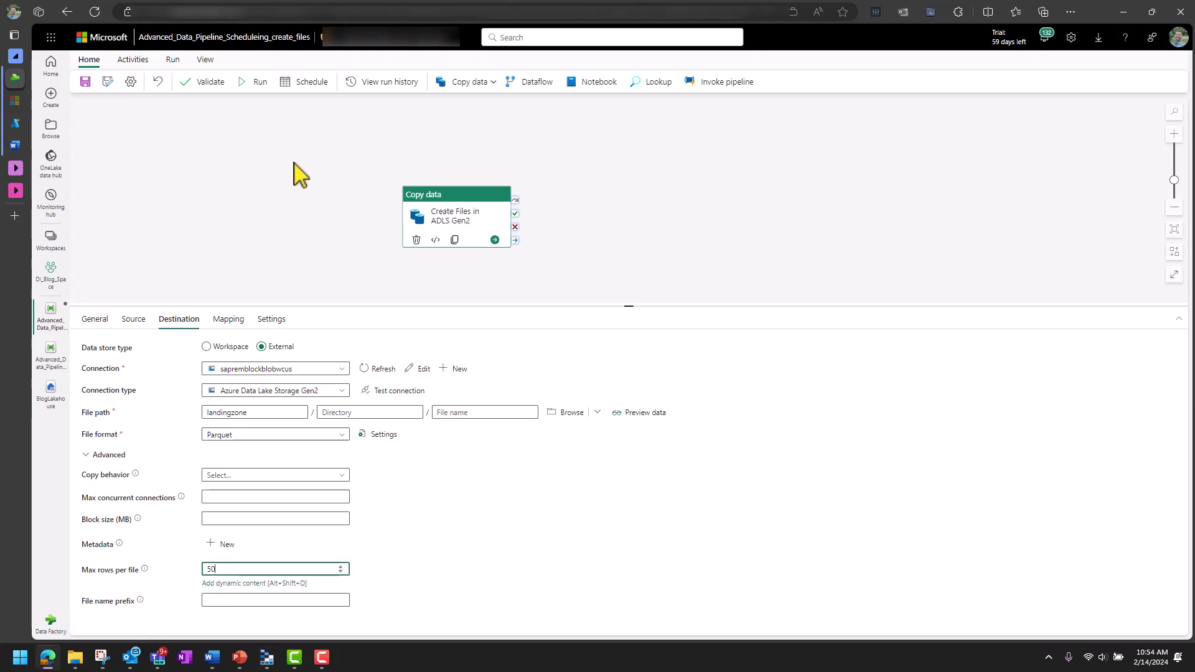
pyautogui.click(261, 82)
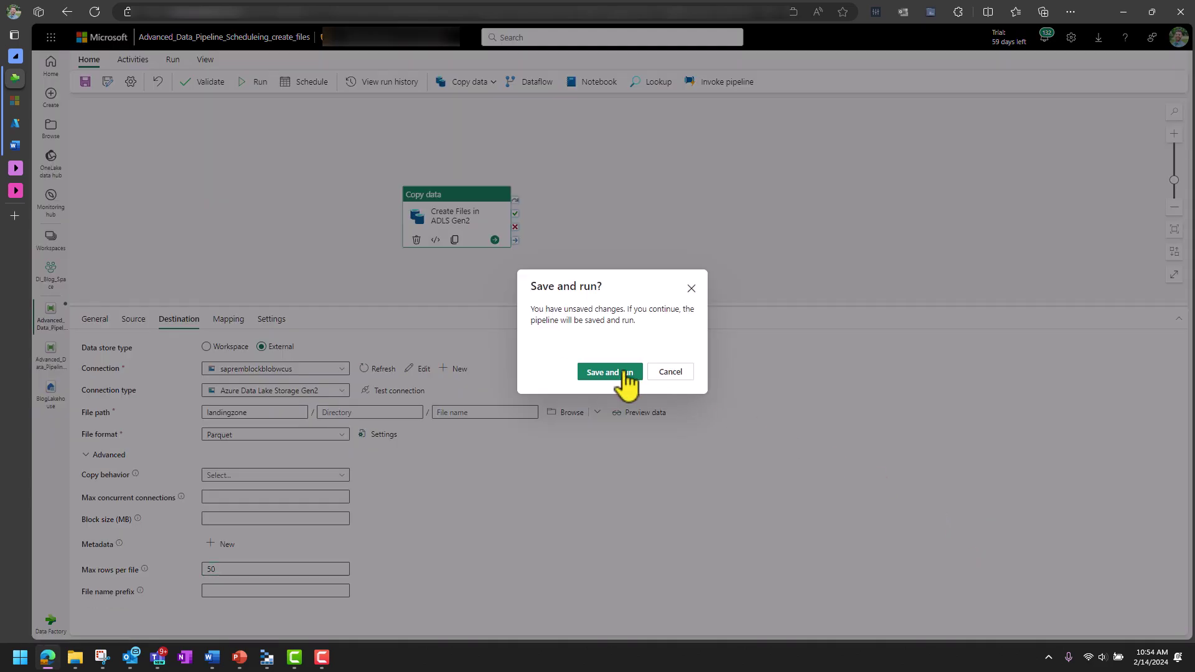
pyautogui.click(610, 372)
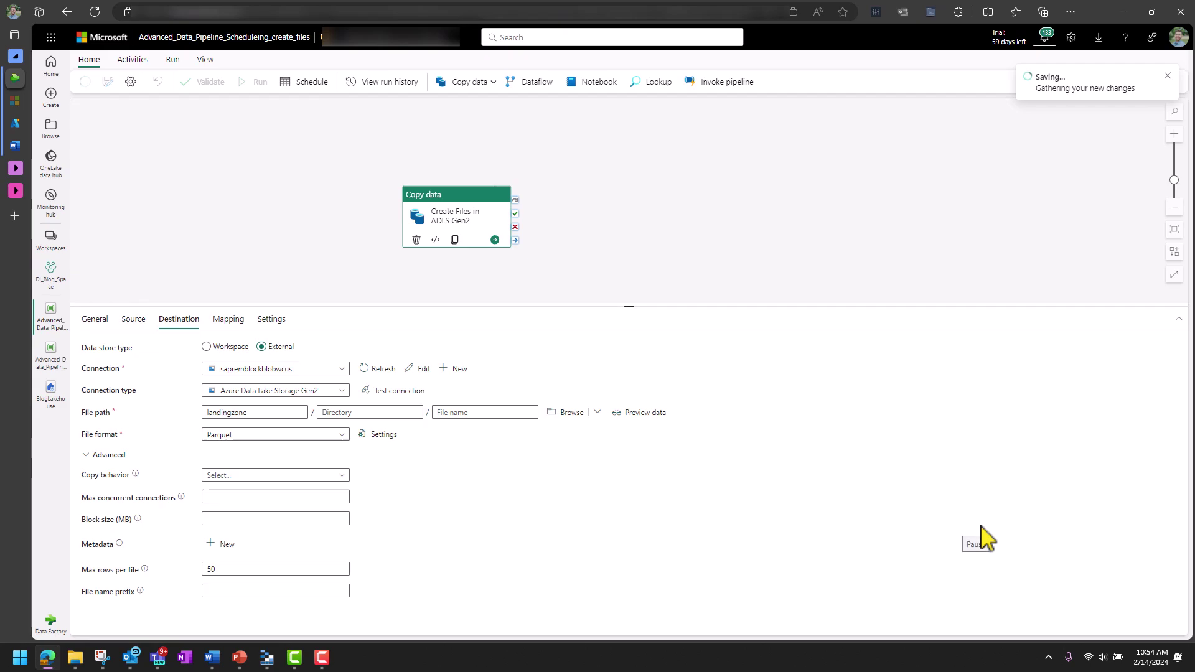
pyautogui.click(367, 293)
pyautogui.click(231, 318)
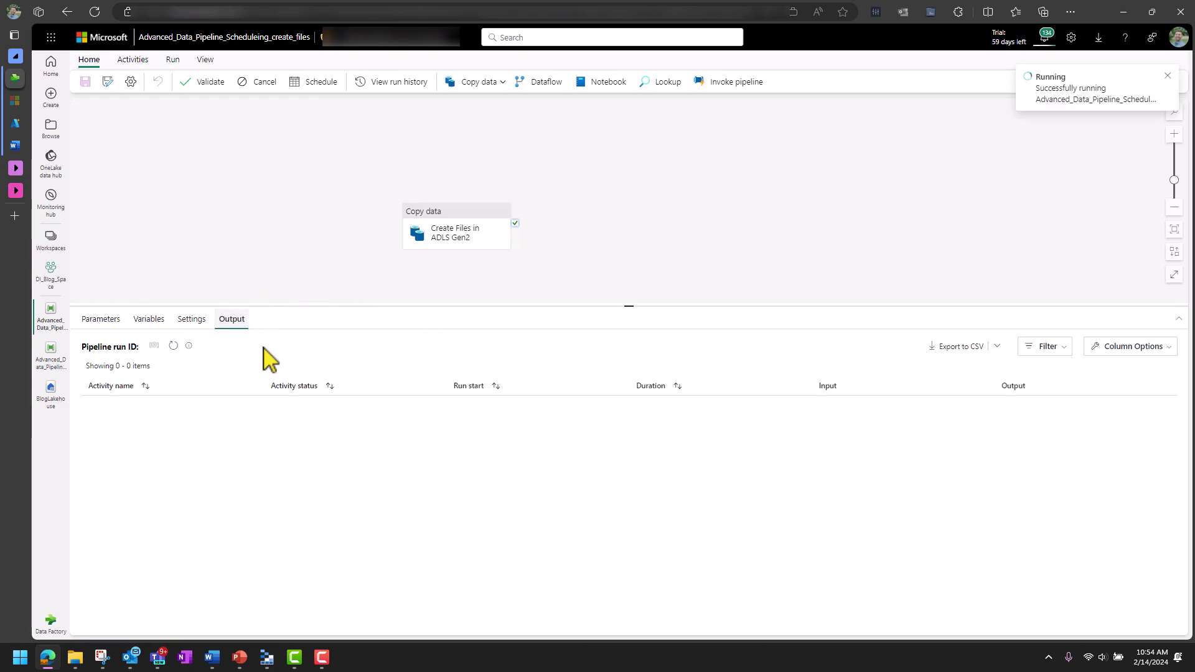
pyautogui.click(314, 346)
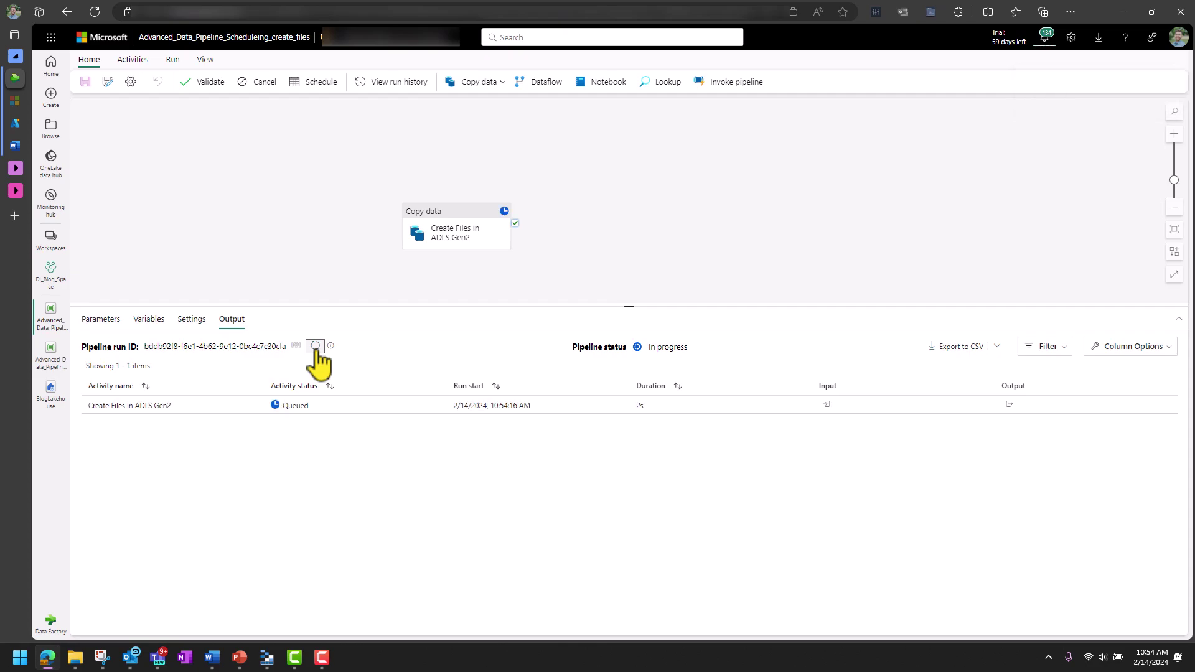
pyautogui.click(315, 346)
pyautogui.click(314, 346)
pyautogui.click(315, 346)
pyautogui.click(315, 346)
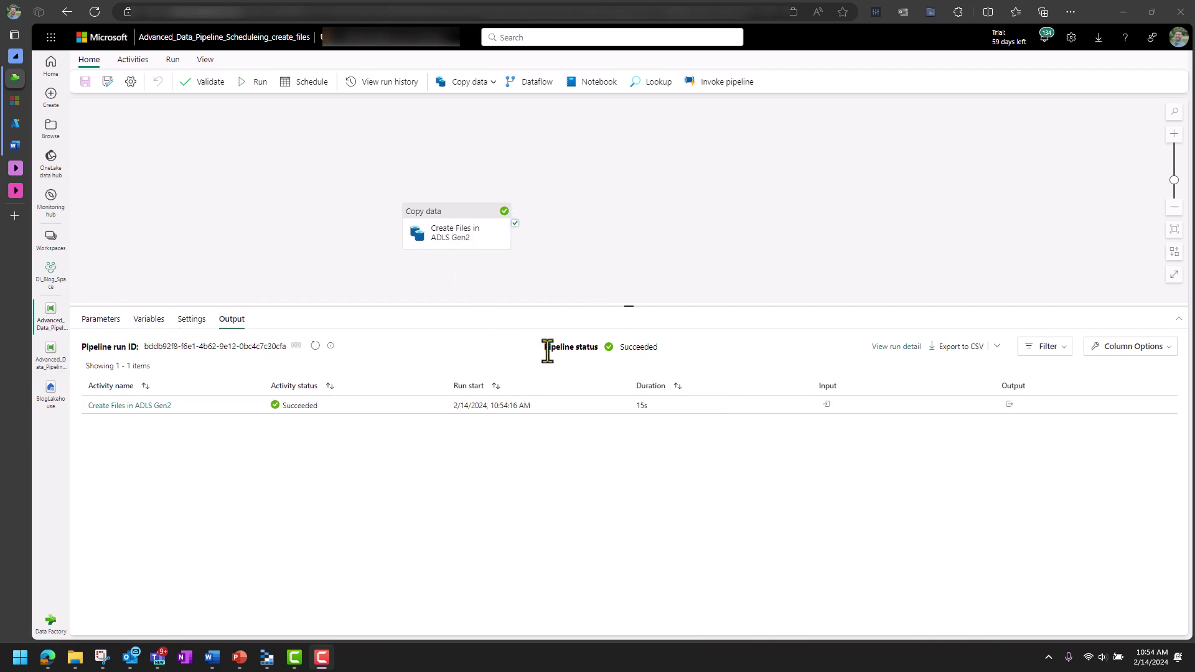
# Inspect the copy activity output: 9 files written and 442 rows read
pyautogui.click(1011, 407)
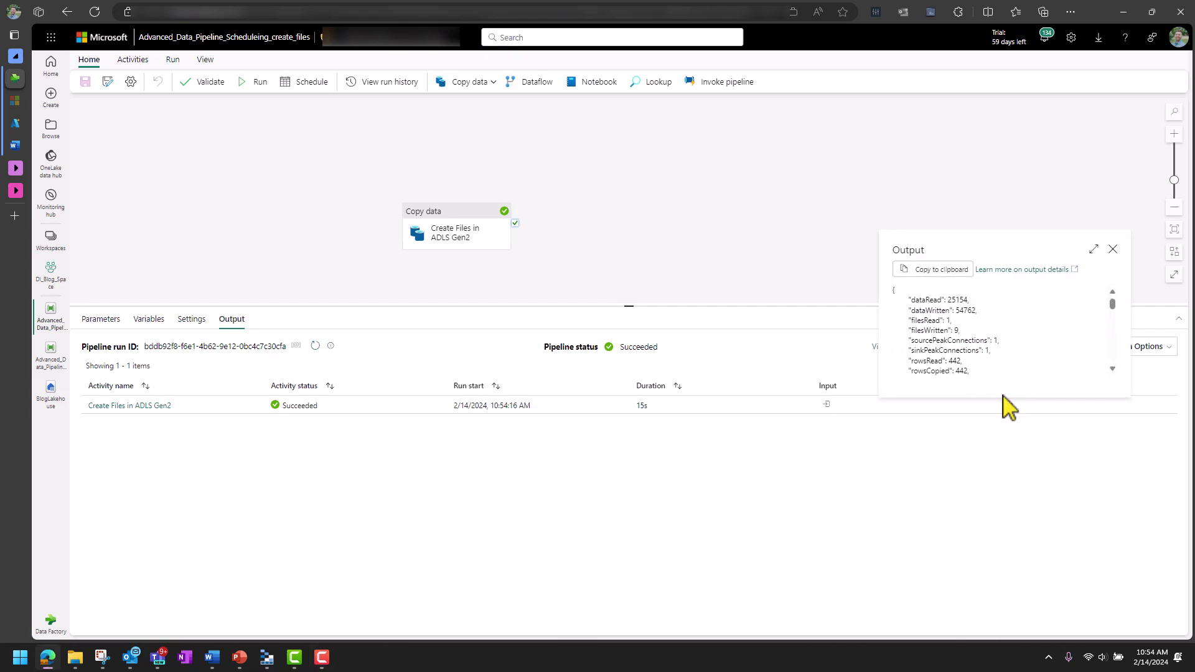
pyautogui.moveTo(945, 323); pyautogui.dragTo(949, 321)
pyautogui.doubleClick(934, 330)
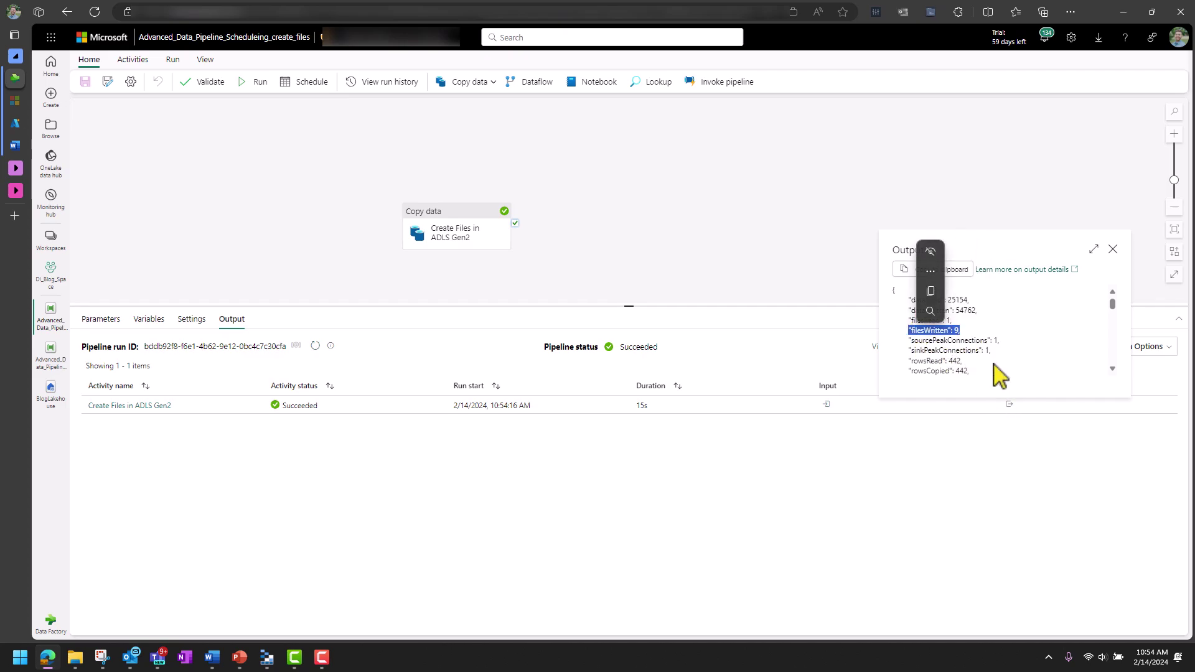
pyautogui.click(953, 371)
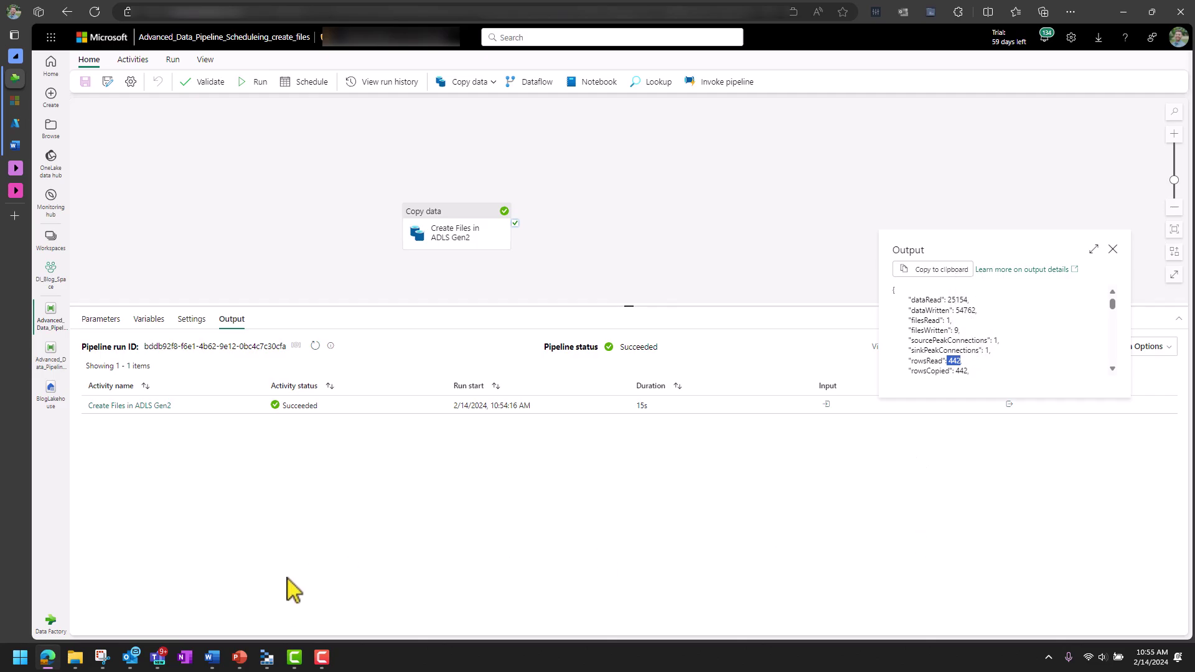
pyautogui.click(267, 657)
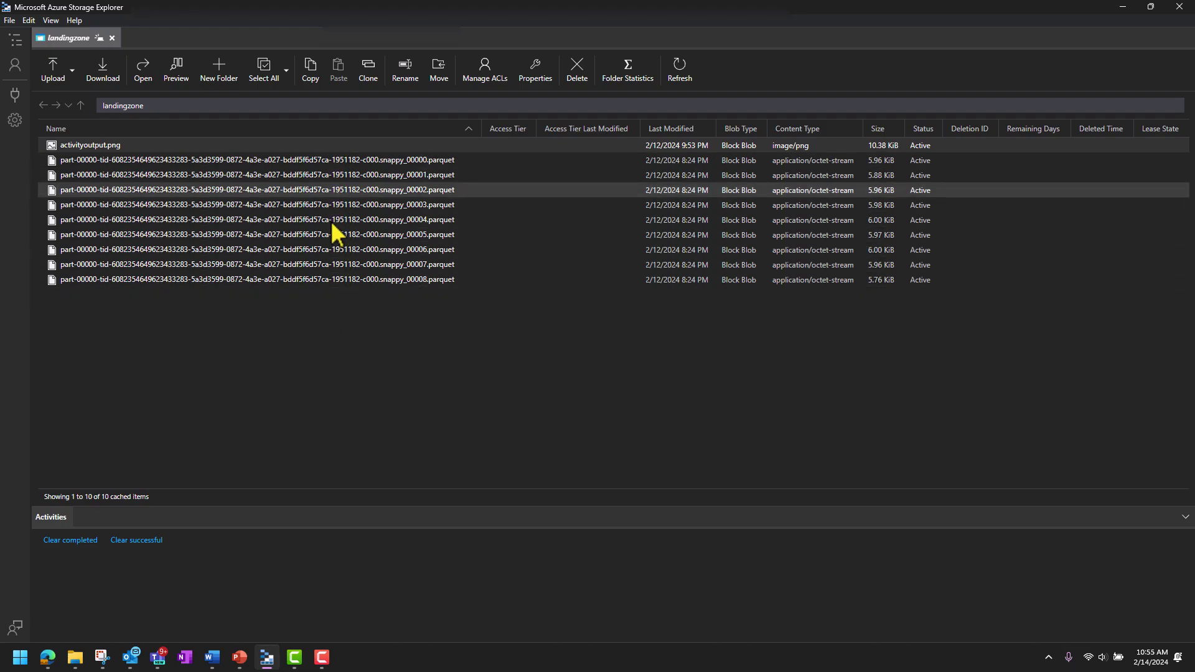
# Refresh the landingzone listing to show the nine files modified 2/14/2024 10:54 AM
pyautogui.click(680, 69)
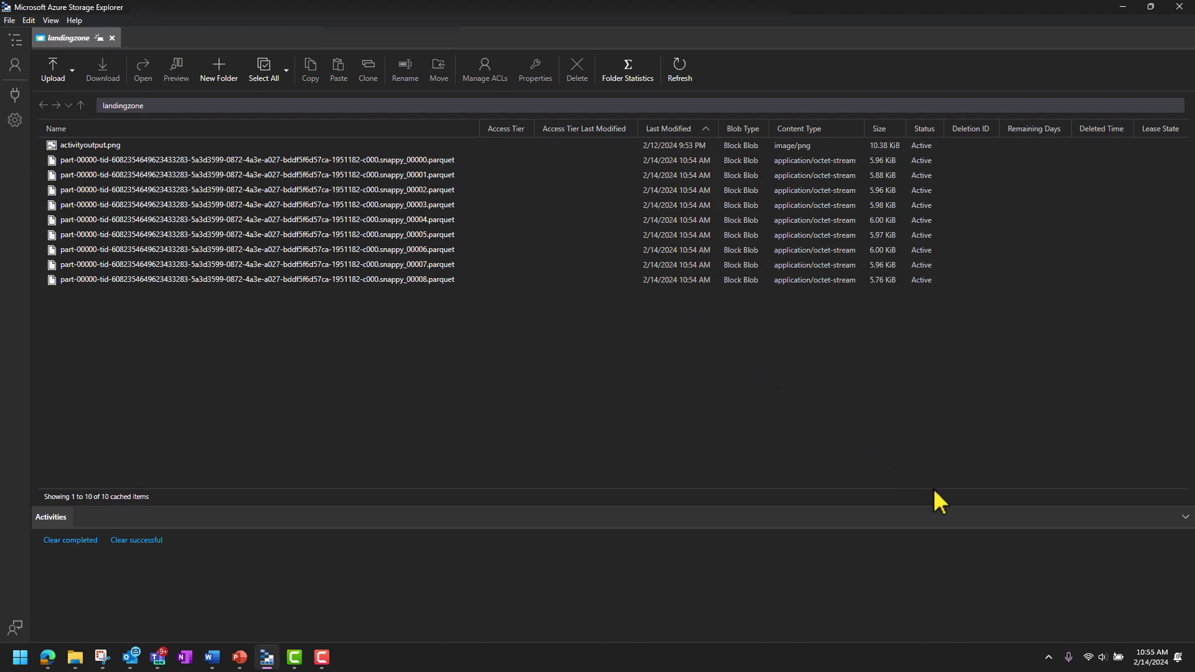
pyautogui.click(49, 657)
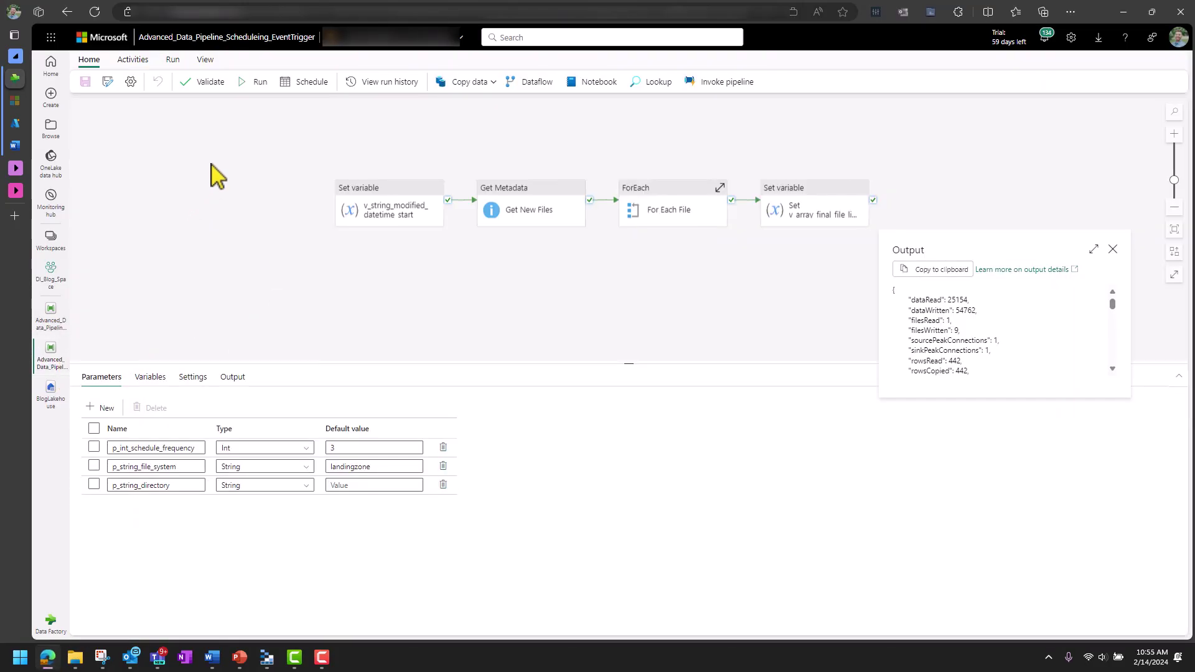
# Close the run output and review parameters: schedule frequency 3, file system landingzone, directory
pyautogui.click(993, 272)
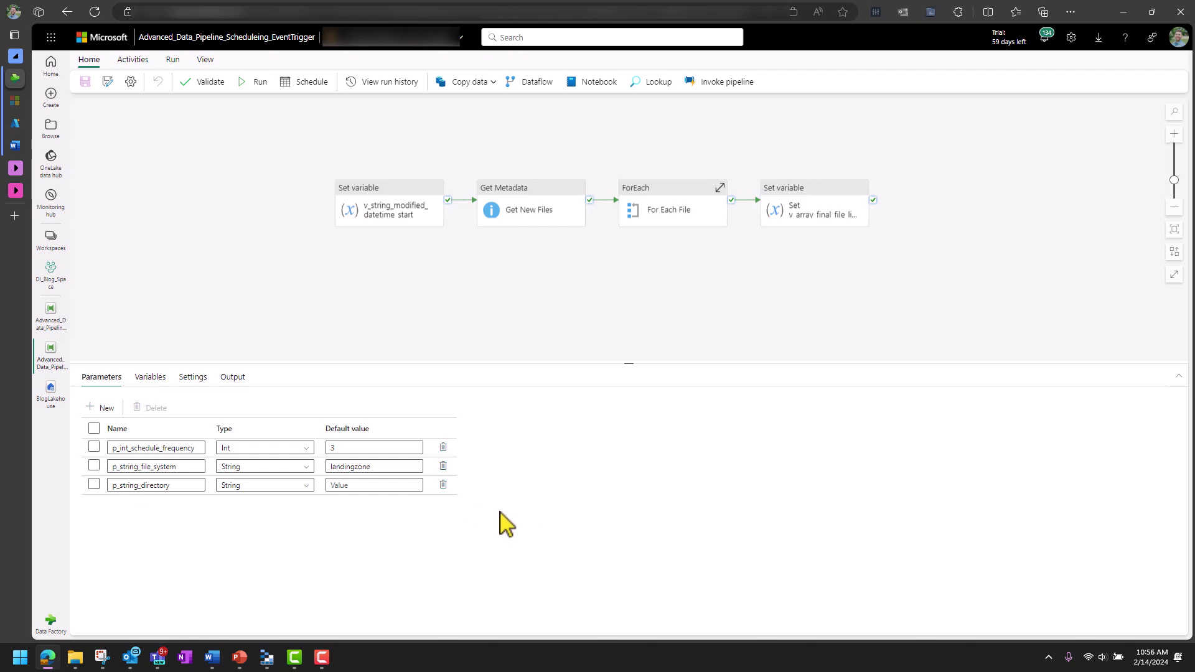
pyautogui.click(391, 467)
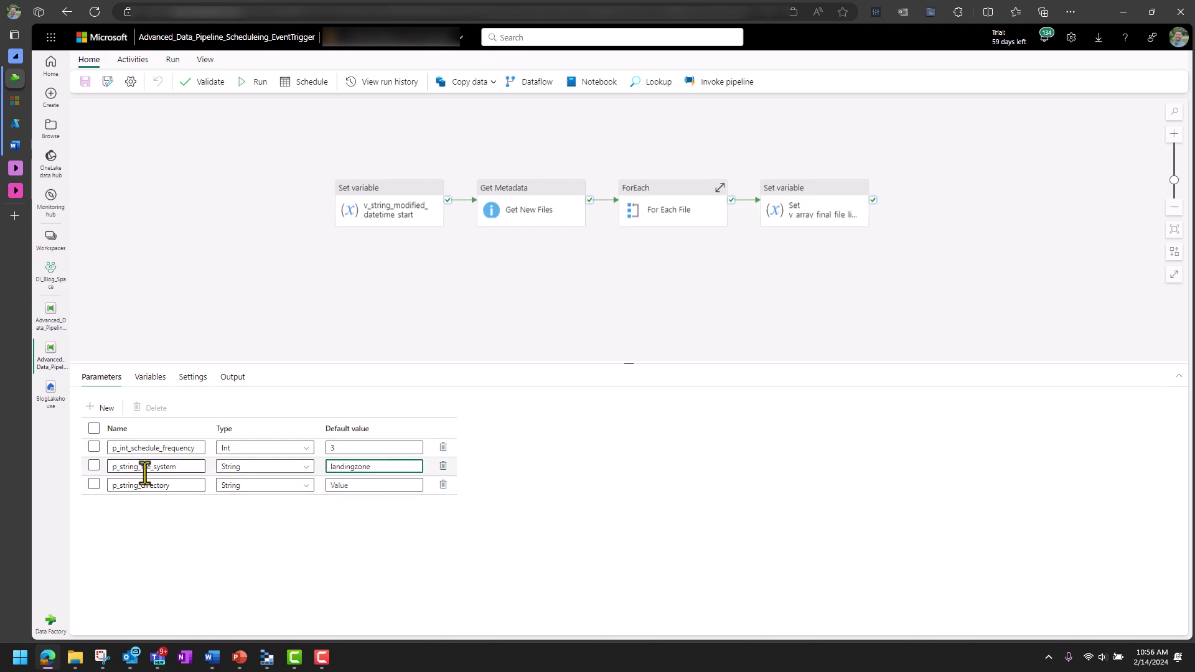
pyautogui.moveTo(198, 467); pyautogui.dragTo(108, 467)
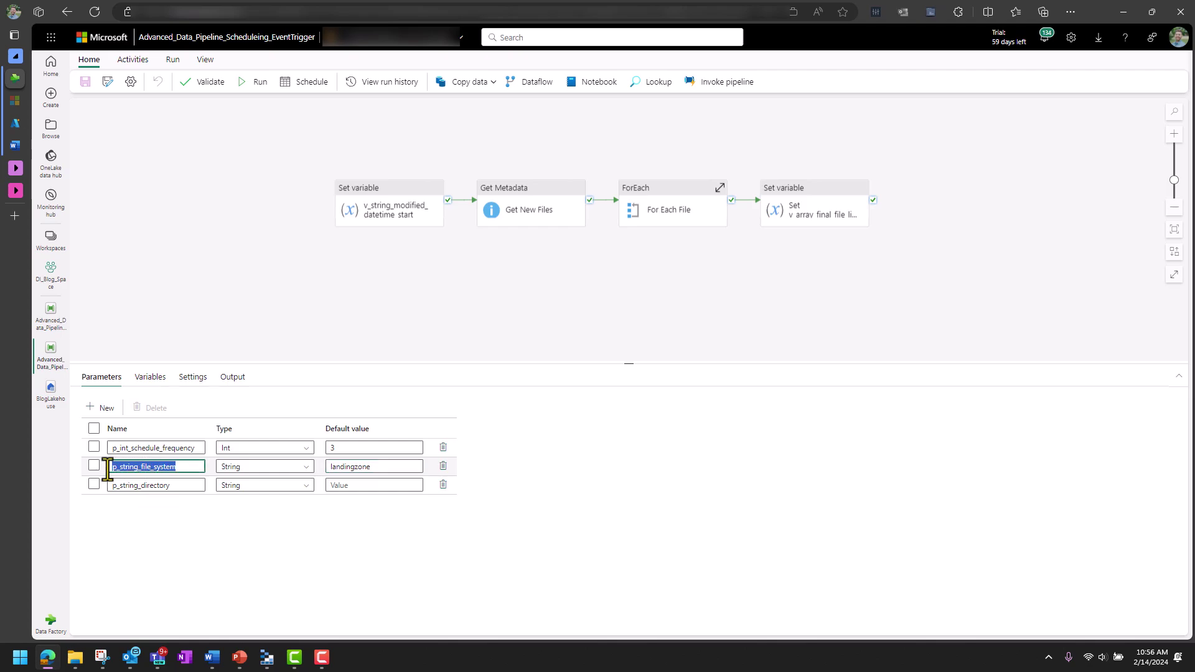
pyautogui.click(381, 465)
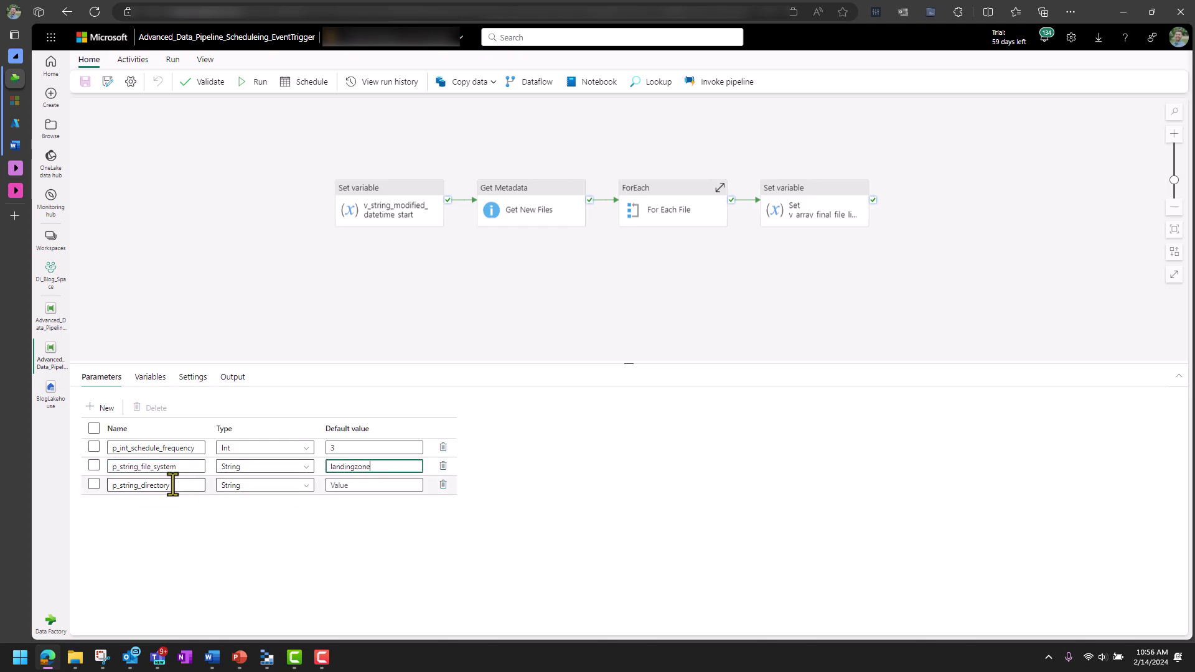
pyautogui.moveTo(173, 486); pyautogui.dragTo(107, 485)
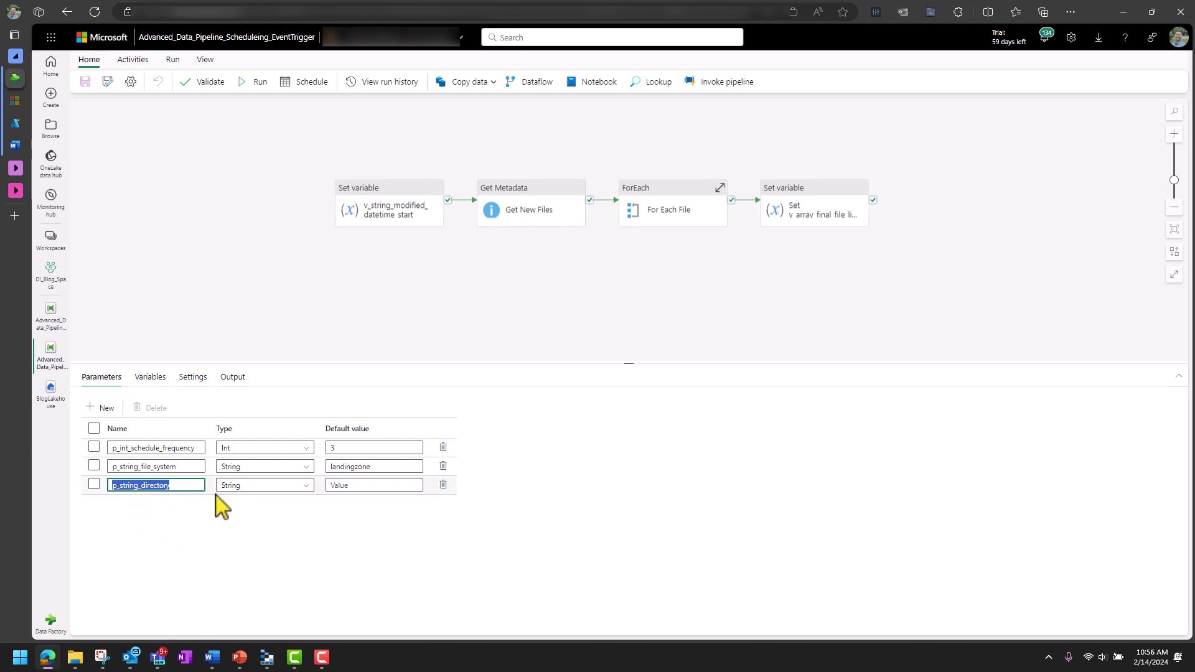
pyautogui.click(374, 485)
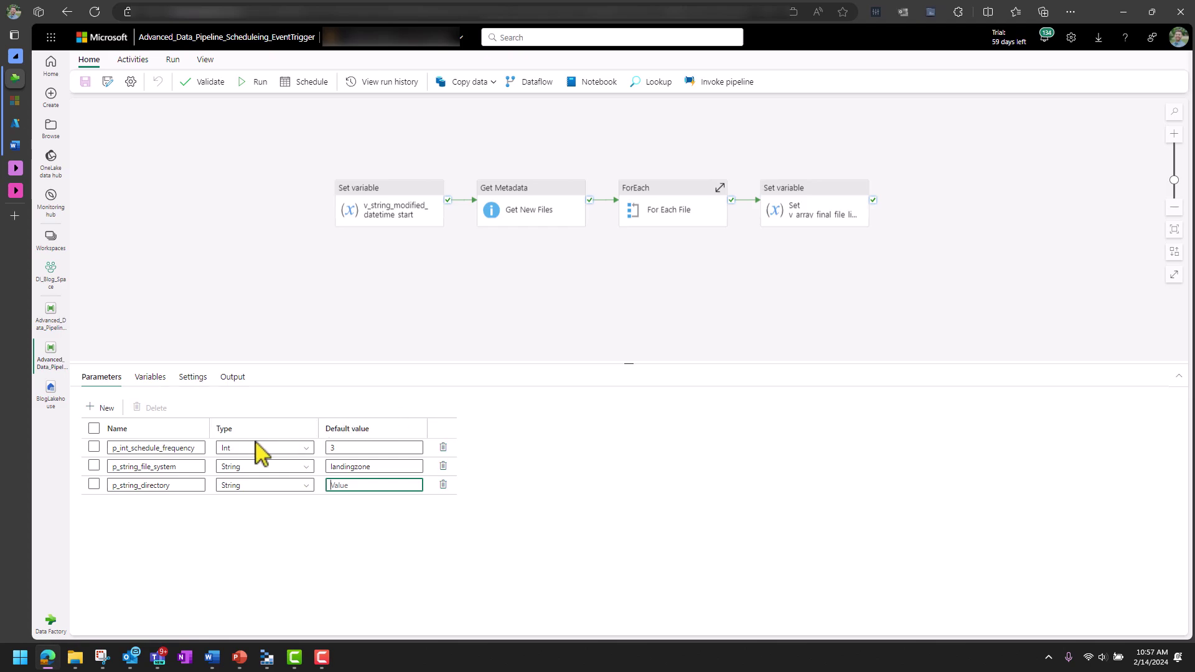
pyautogui.moveTo(198, 448); pyautogui.dragTo(110, 450)
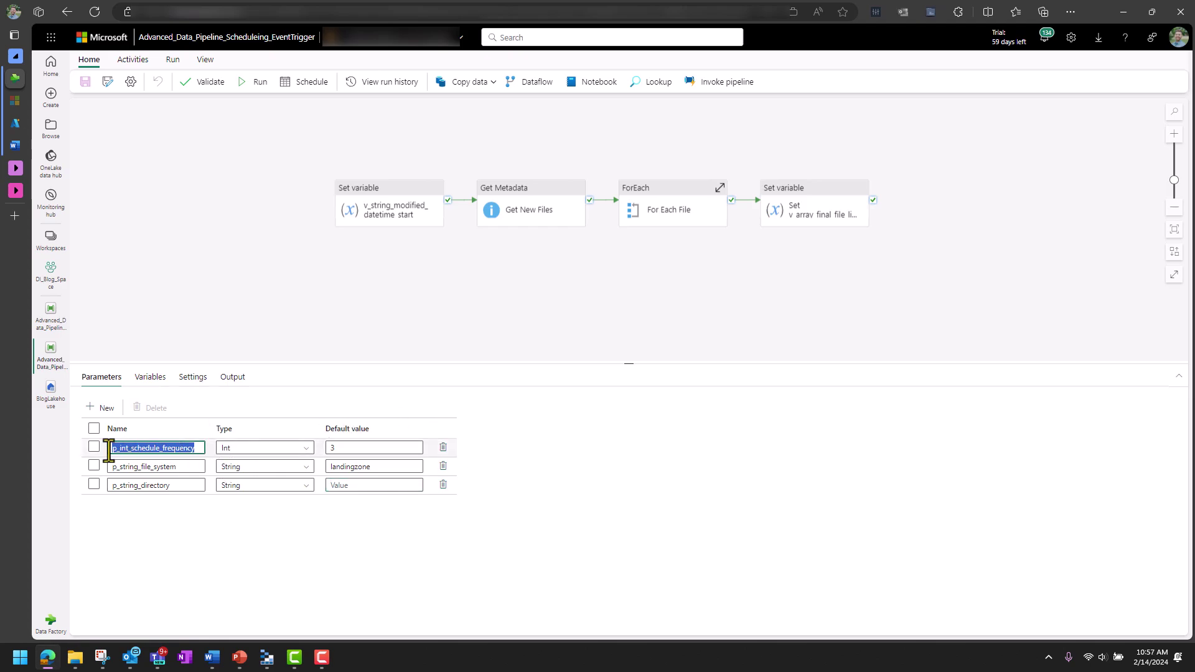
pyautogui.click(355, 448)
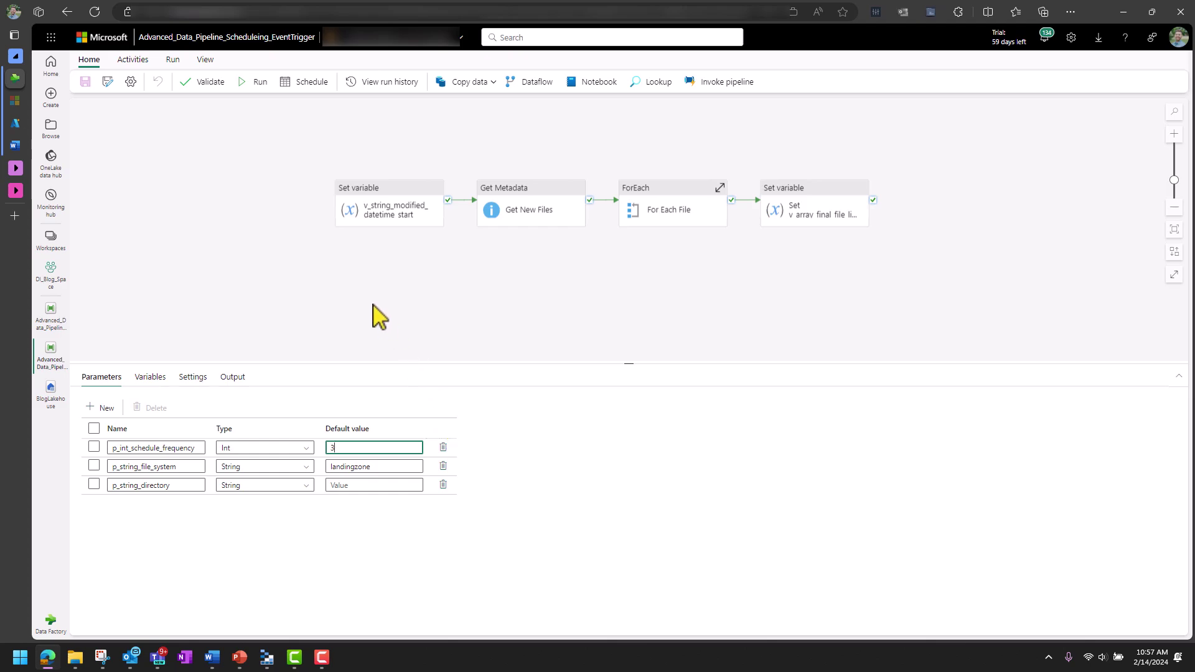
pyautogui.click(312, 81)
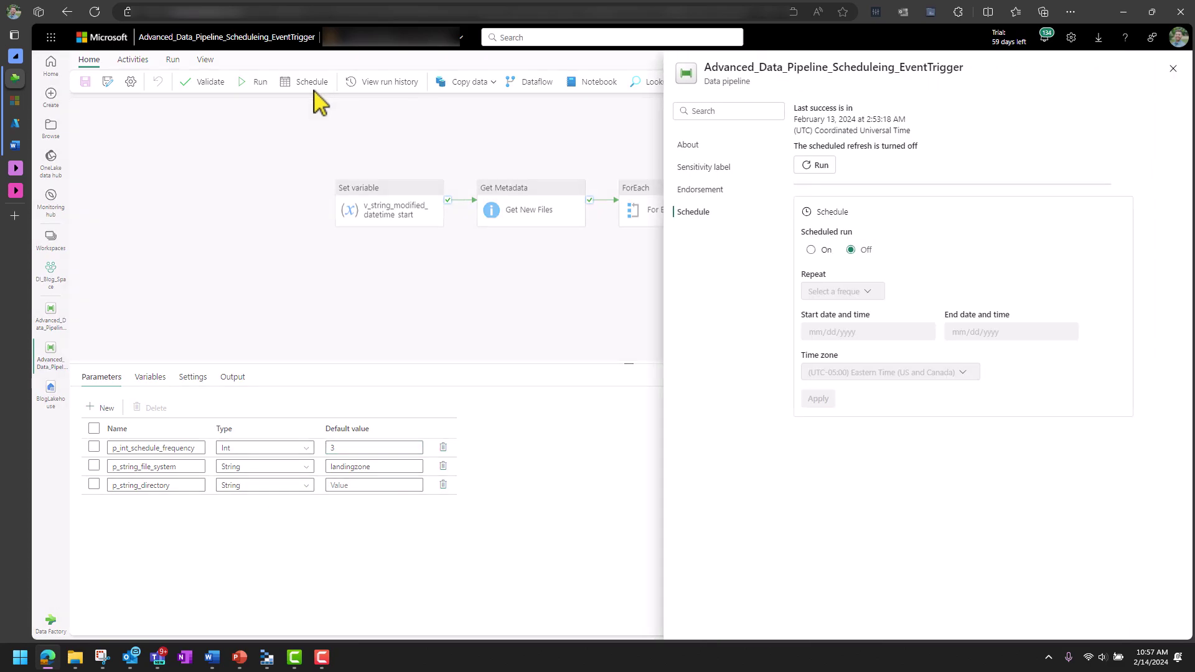
pyautogui.click(812, 250)
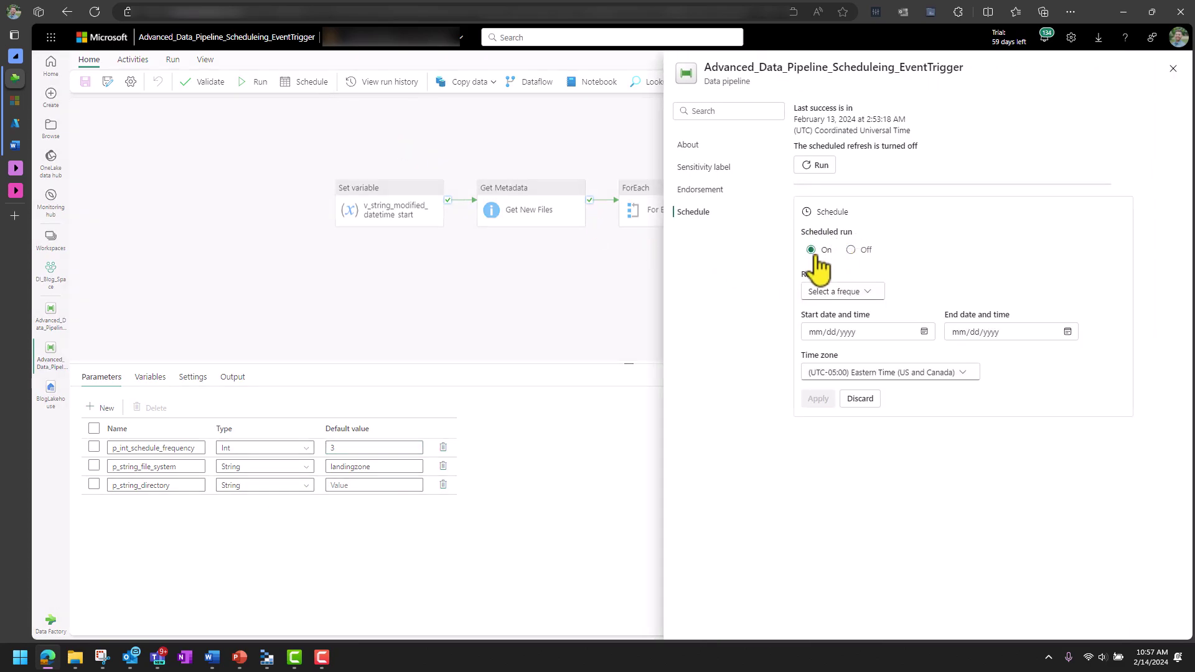
pyautogui.click(846, 292)
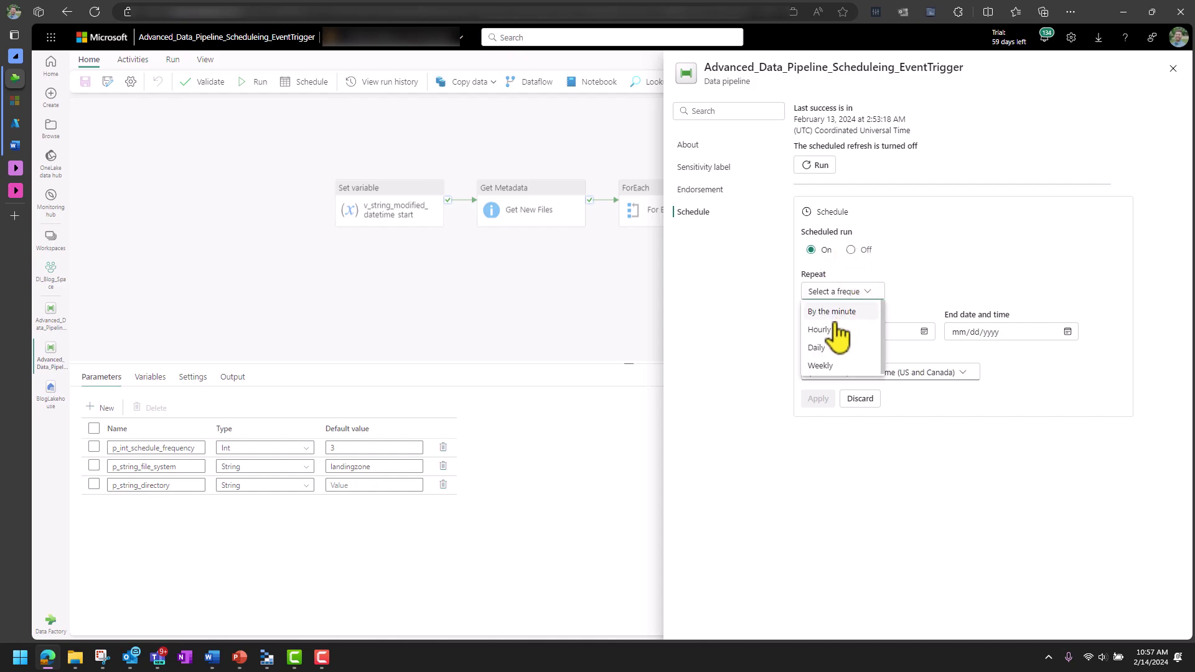
pyautogui.click(845, 310)
pyautogui.click(822, 331)
pyautogui.write('10')
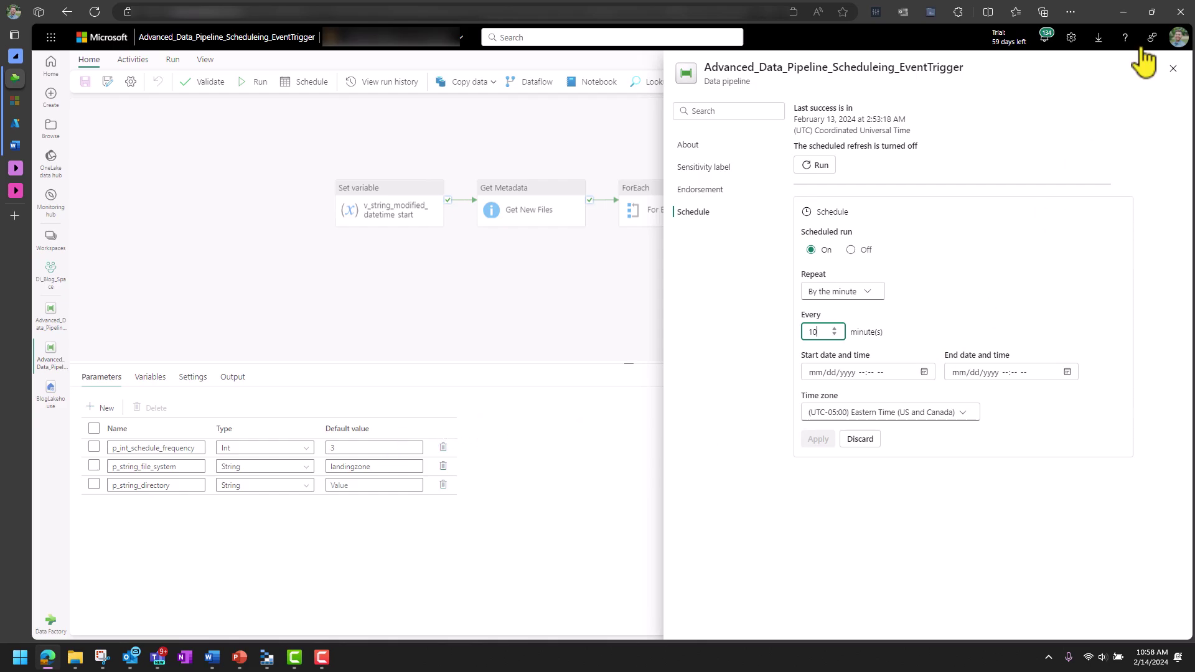
# Close the schedule settings without applying any changes
pyautogui.click(1173, 69)
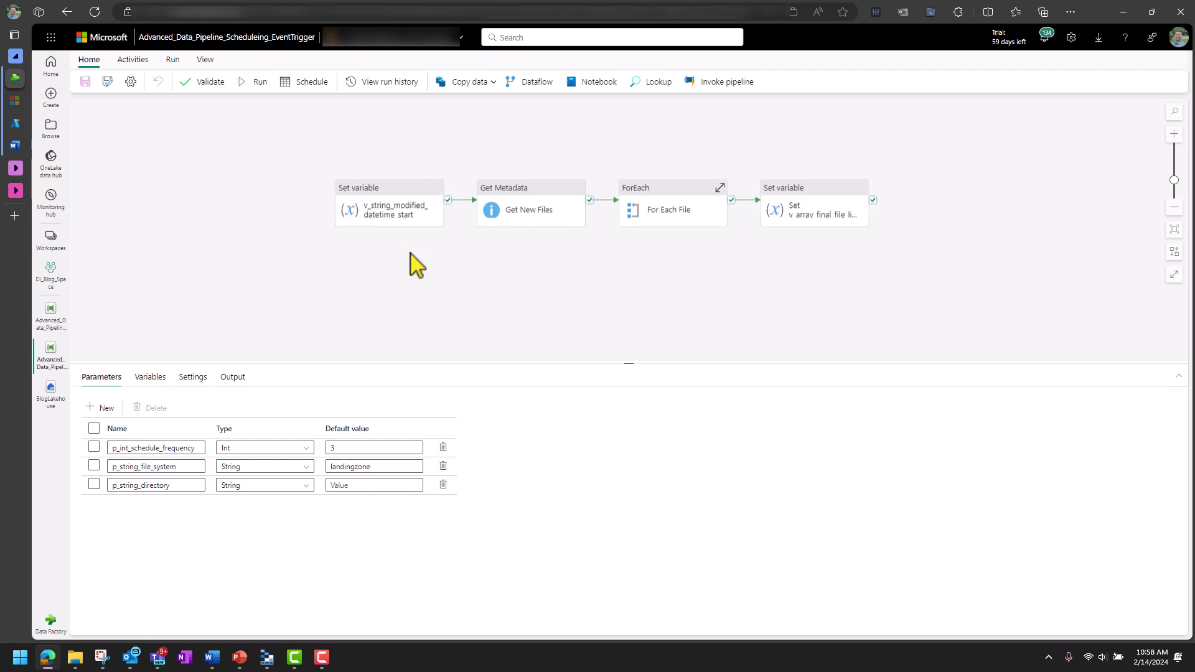
# Review v_array_files and v_string_modified_datetime_start, then select the first Set variable activity
pyautogui.moveTo(390, 205)
pyautogui.click(149, 376)
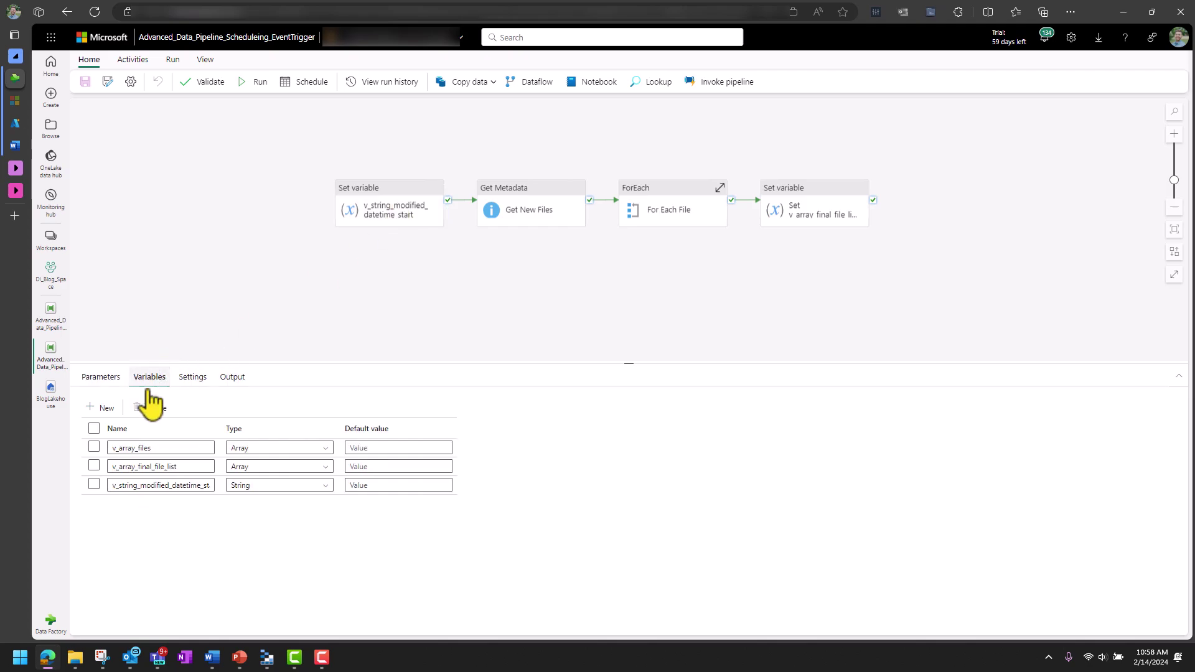
pyautogui.doubleClick(150, 448)
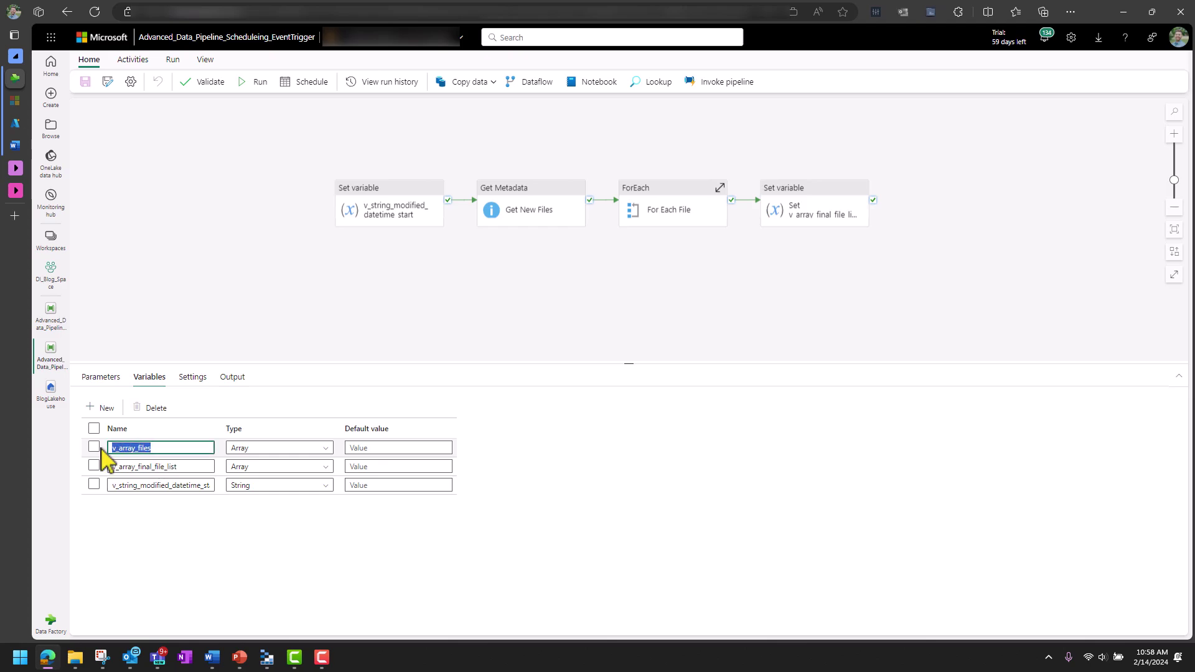
pyautogui.click(174, 467)
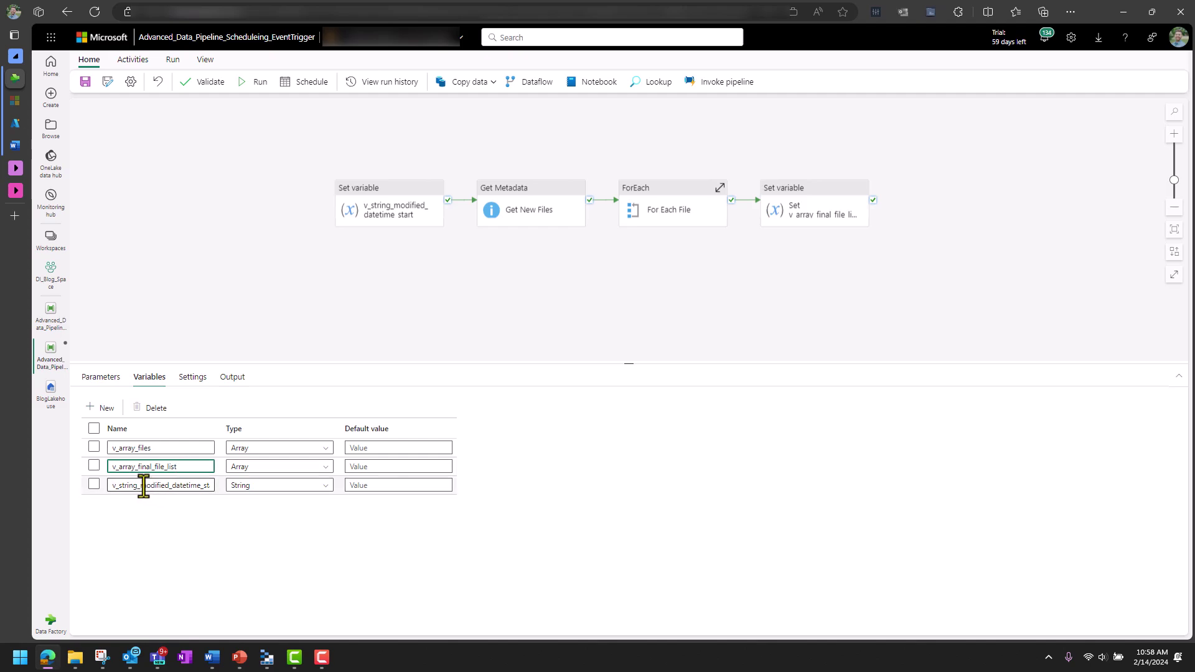
pyautogui.moveTo(116, 485); pyautogui.dragTo(211, 486)
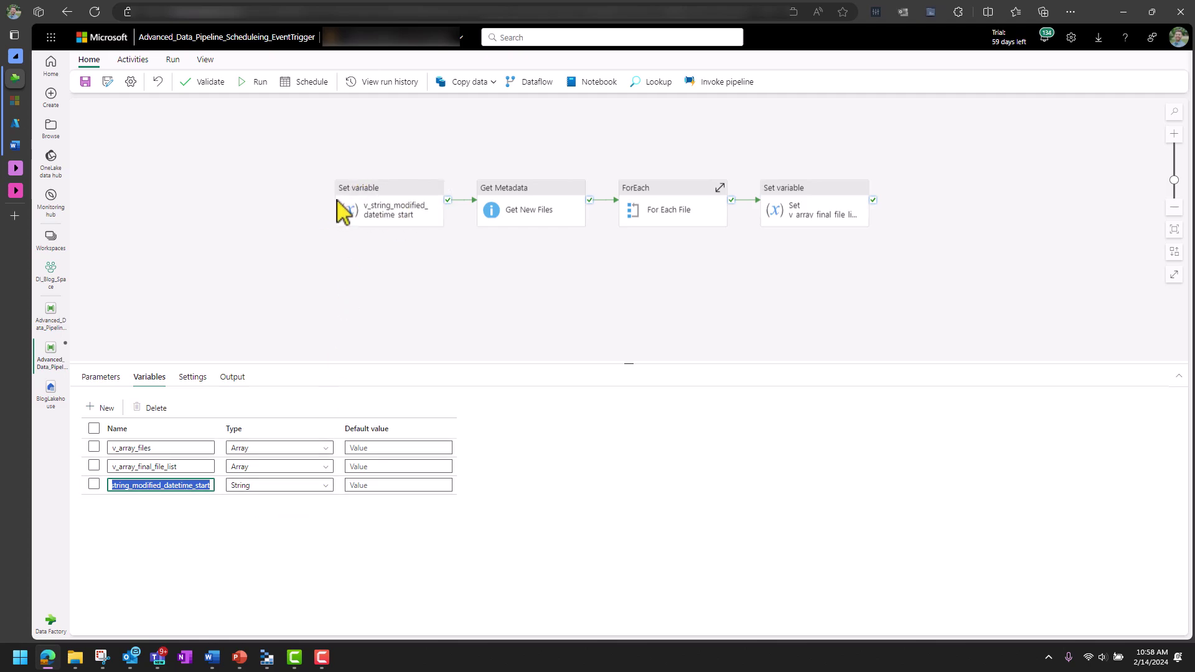
pyautogui.click(357, 211)
pyautogui.click(136, 376)
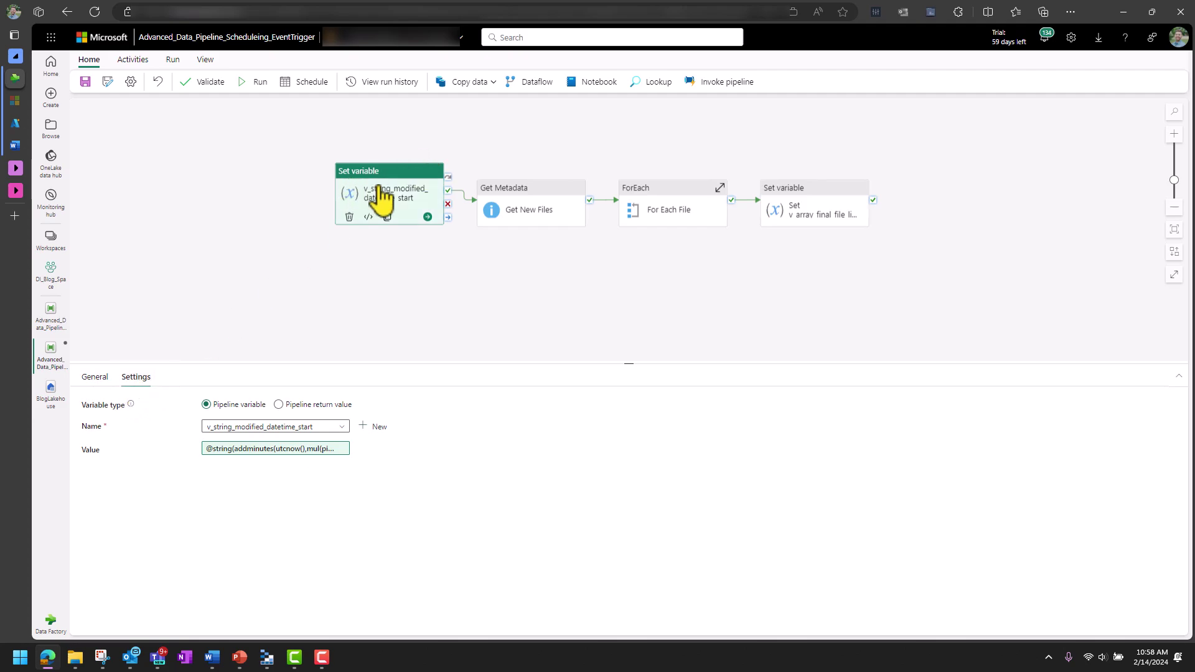
pyautogui.click(250, 449)
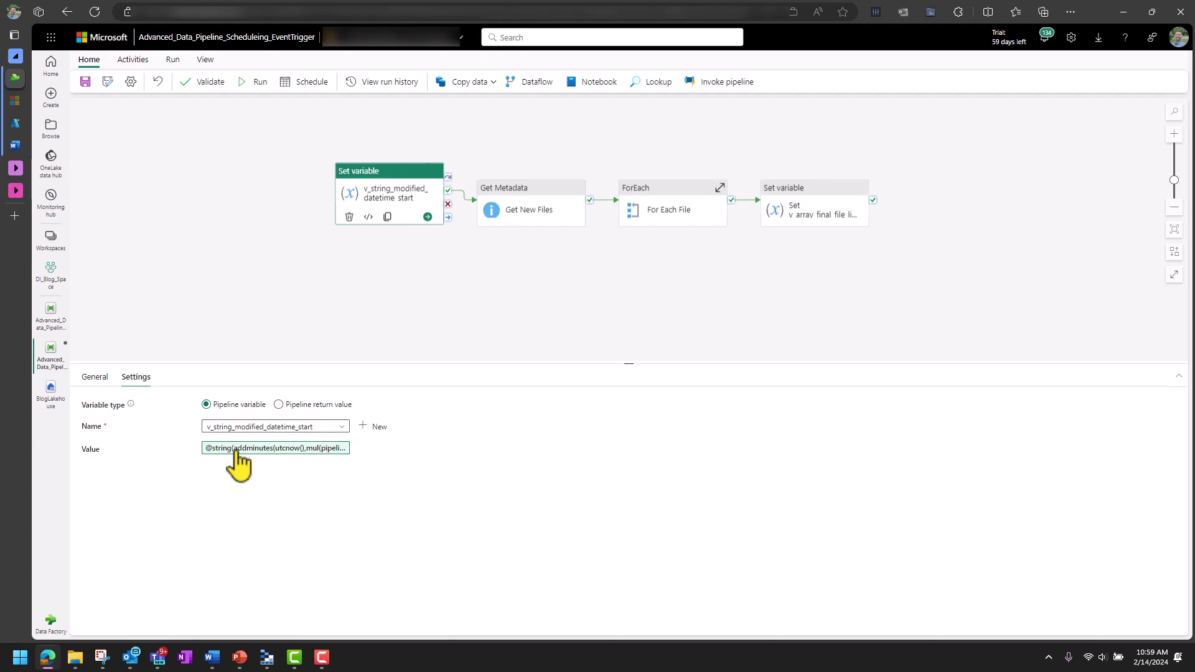
pyautogui.click(237, 455)
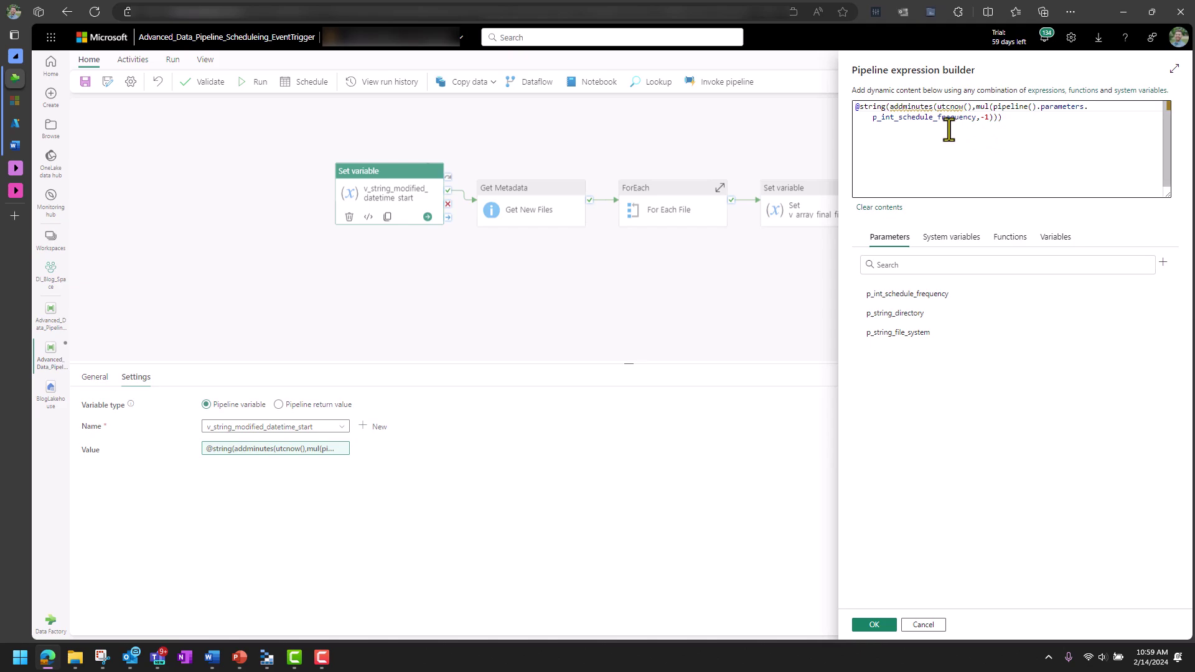
pyautogui.moveTo(890, 106); pyautogui.dragTo(928, 109)
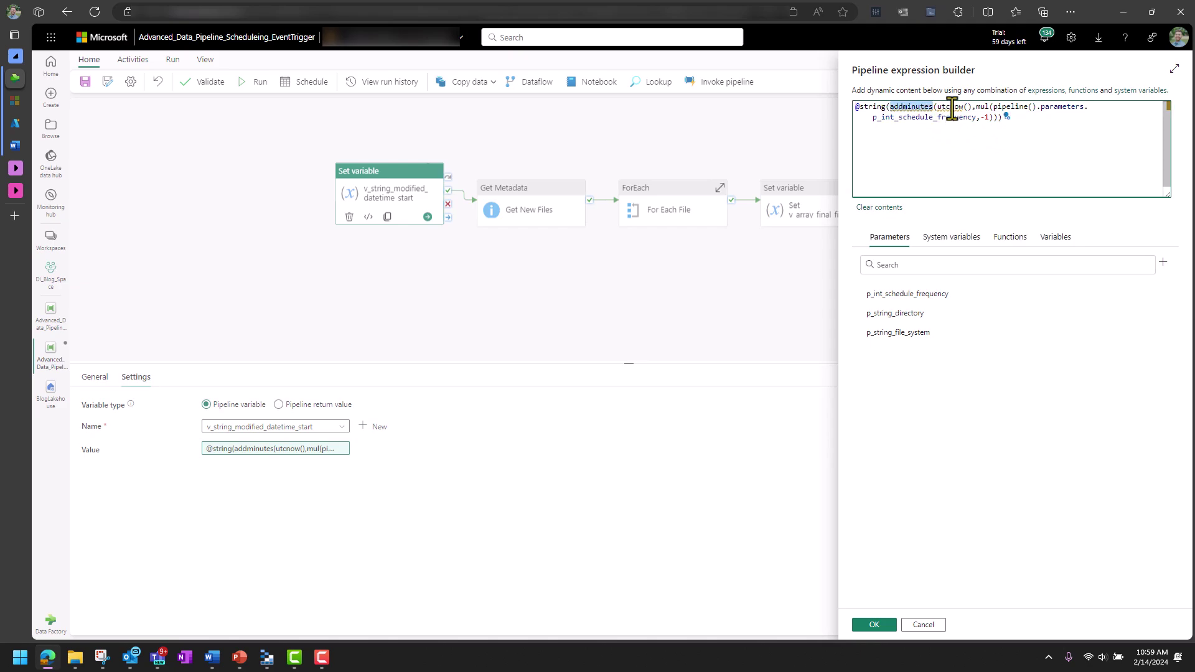
pyautogui.doubleClick(951, 107)
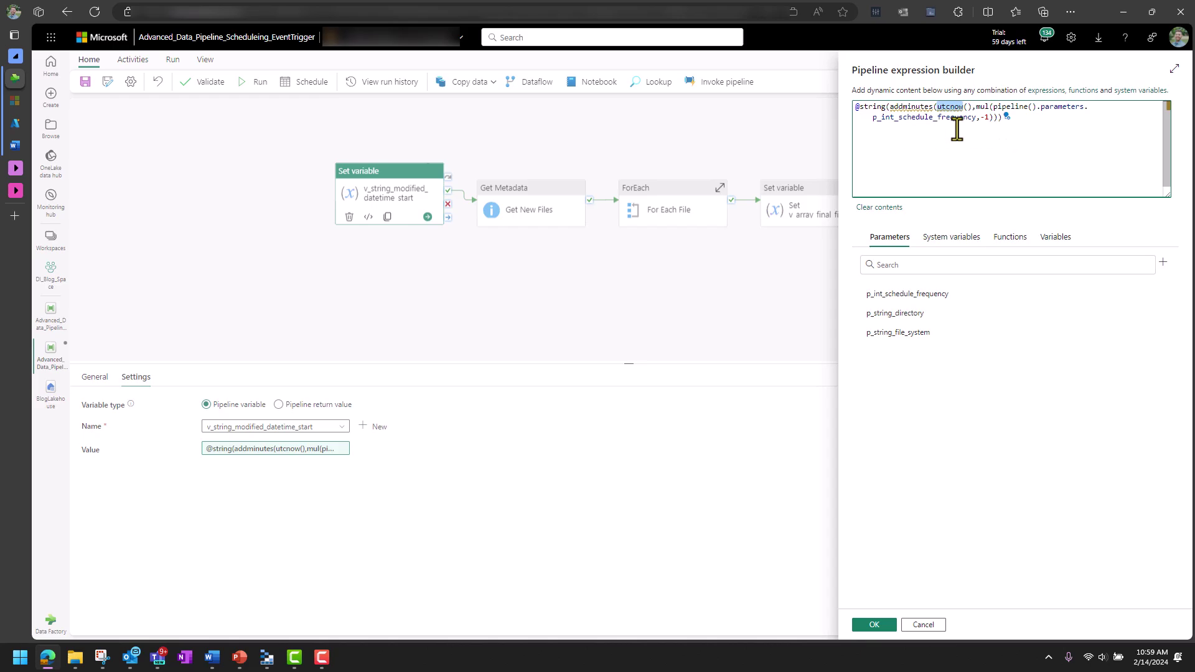
pyautogui.doubleClick(962, 118)
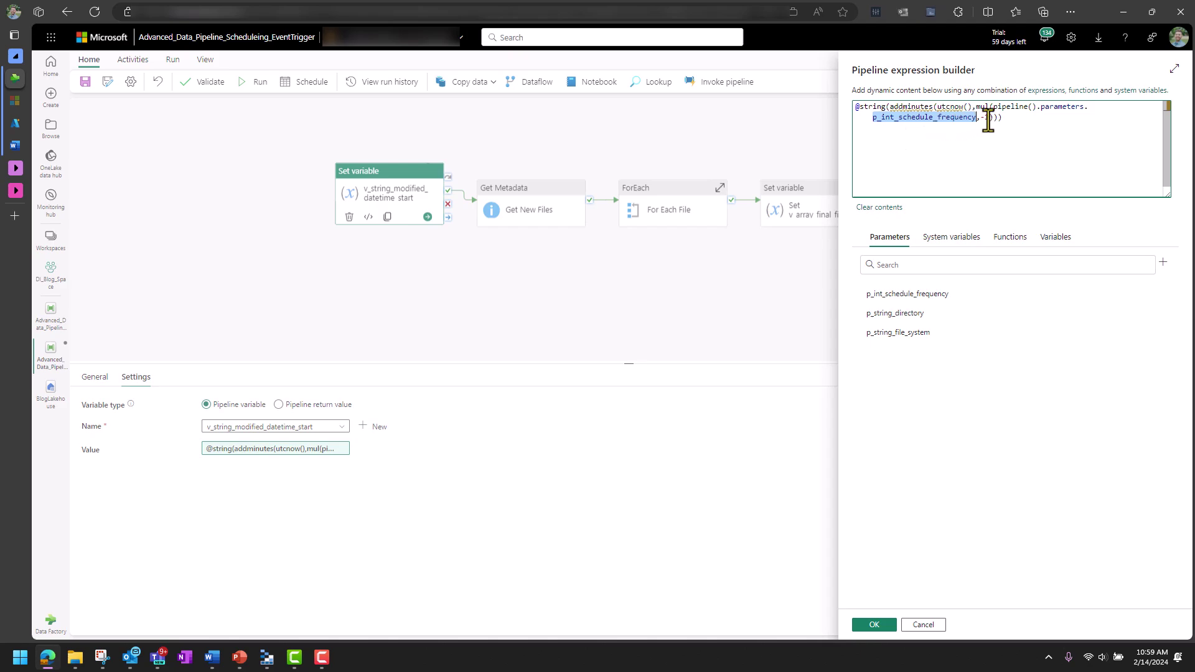
pyautogui.doubleClick(983, 106)
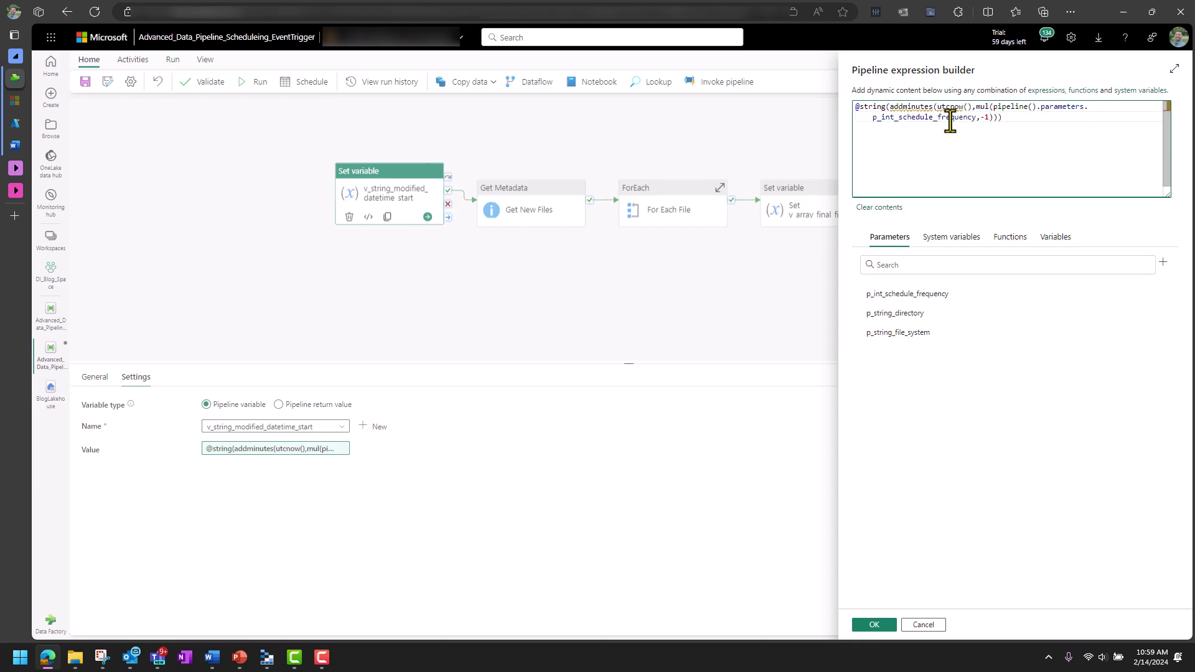
pyautogui.doubleClick(949, 118)
pyautogui.click(983, 120)
pyautogui.click(990, 137)
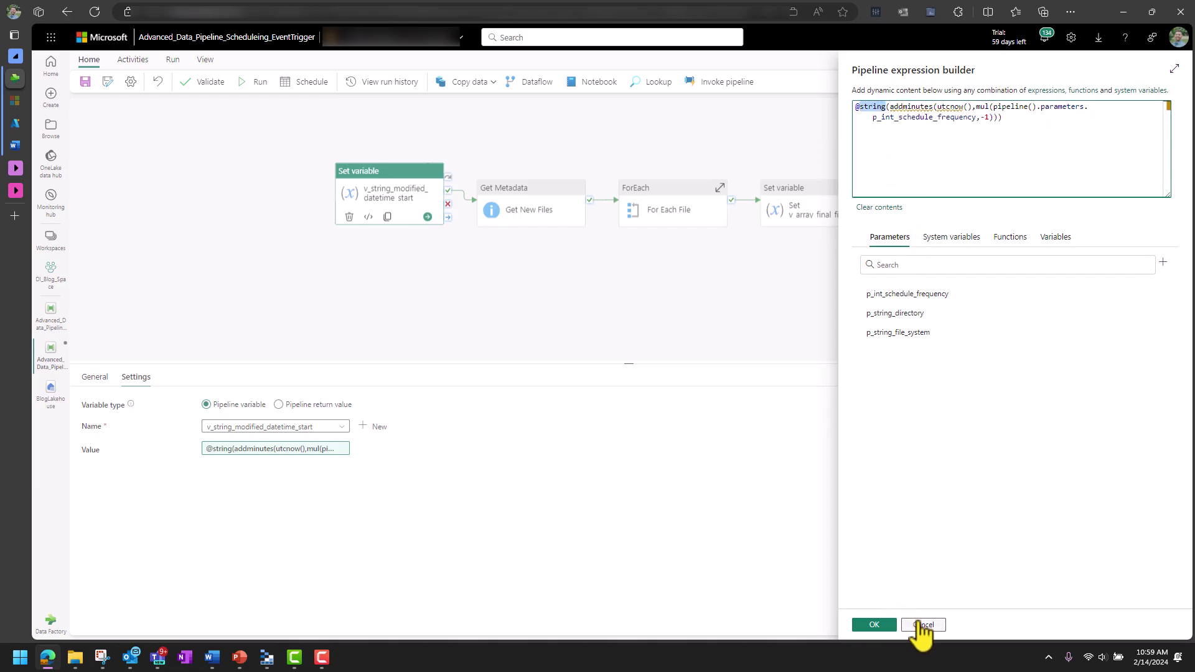
pyautogui.click(922, 624)
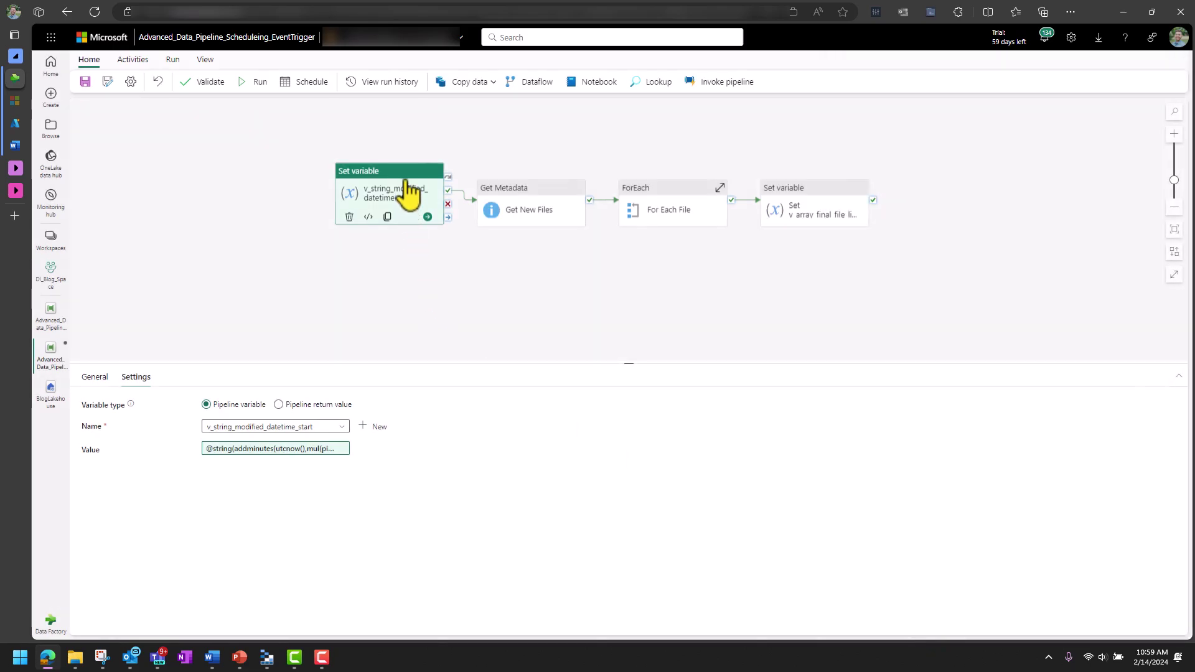
# Shift the activities left and show Get New Files' settings in an enlarged pane
pyautogui.moveTo(401, 193); pyautogui.dragTo(339, 188)
pyautogui.moveTo(535, 212); pyautogui.dragTo(470, 197)
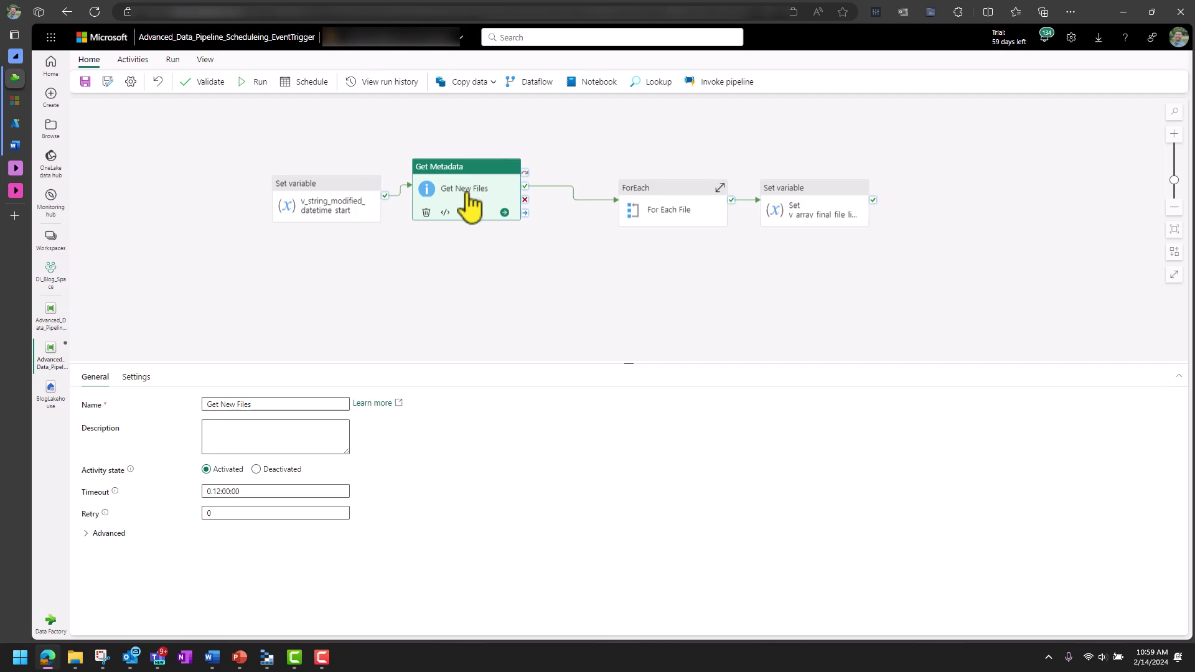
pyautogui.click(137, 377)
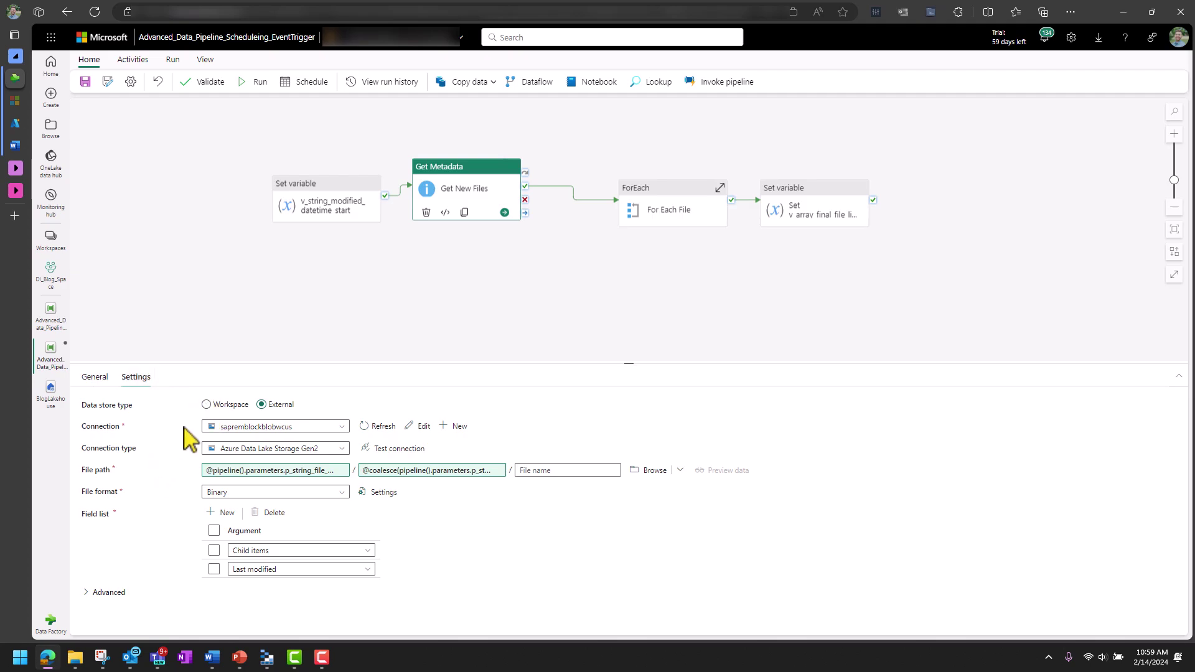
pyautogui.moveTo(230, 363); pyautogui.dragTo(228, 244)
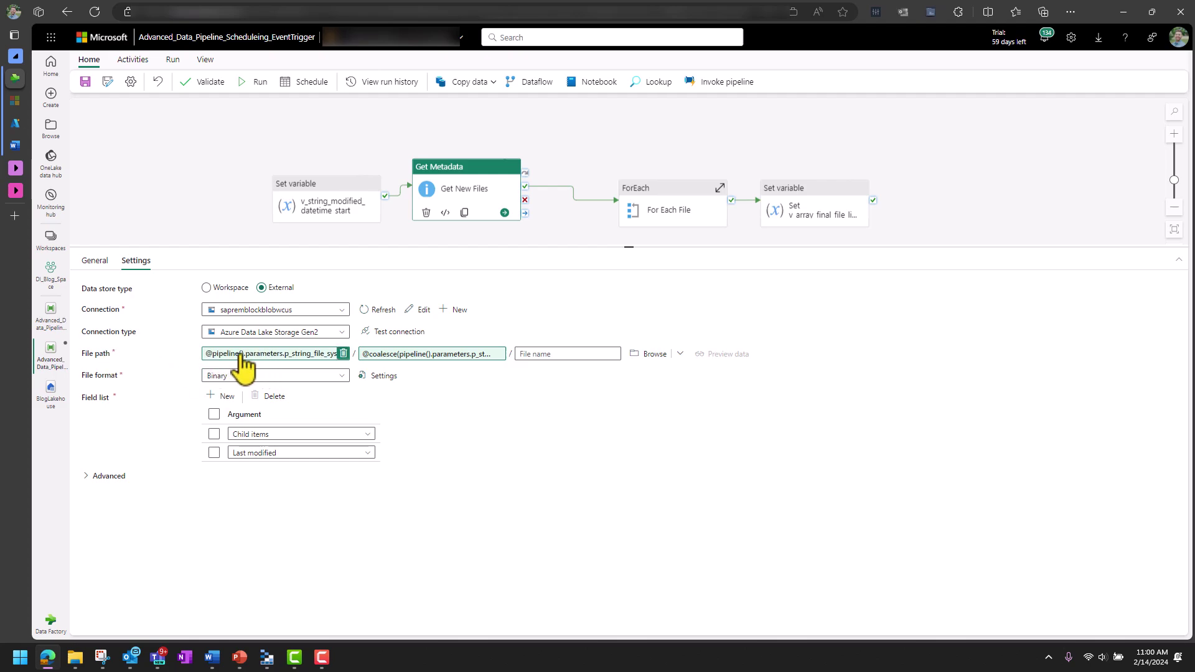
pyautogui.click(244, 354)
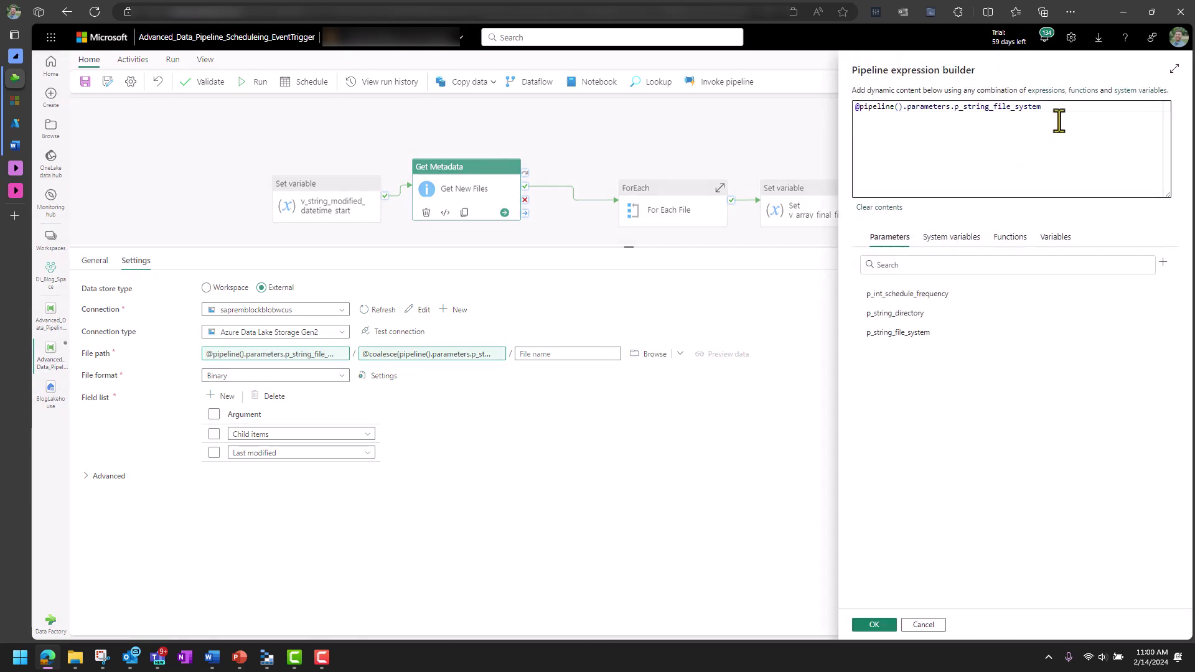
pyautogui.moveTo(1055, 107); pyautogui.dragTo(849, 110)
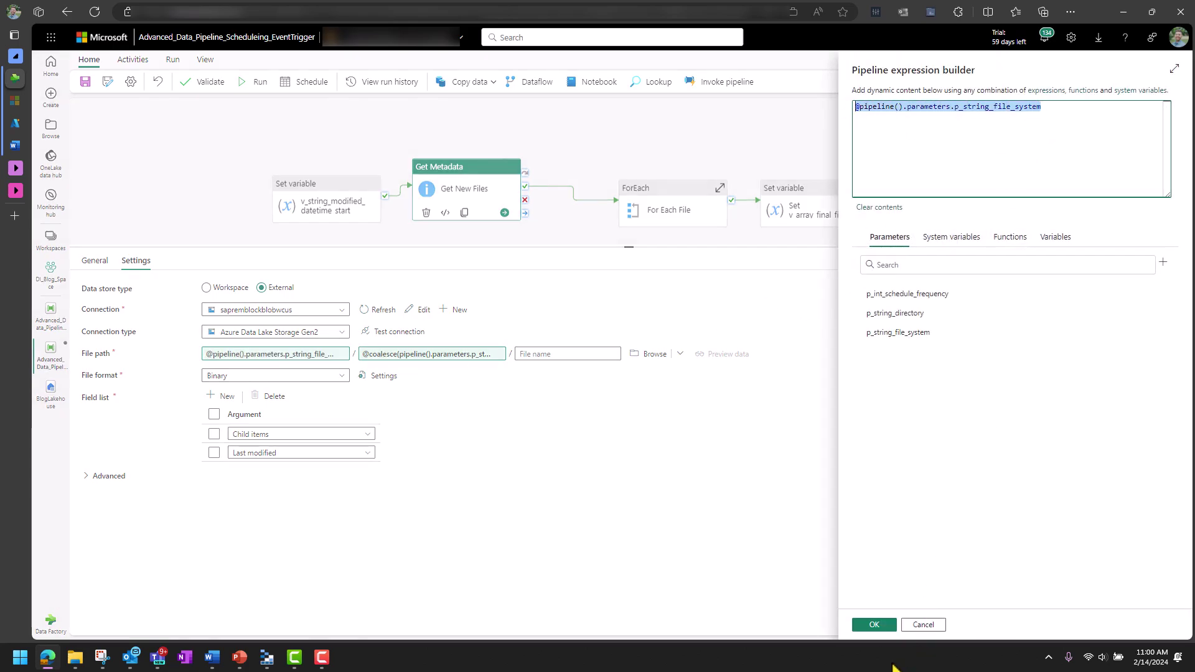
pyautogui.click(923, 625)
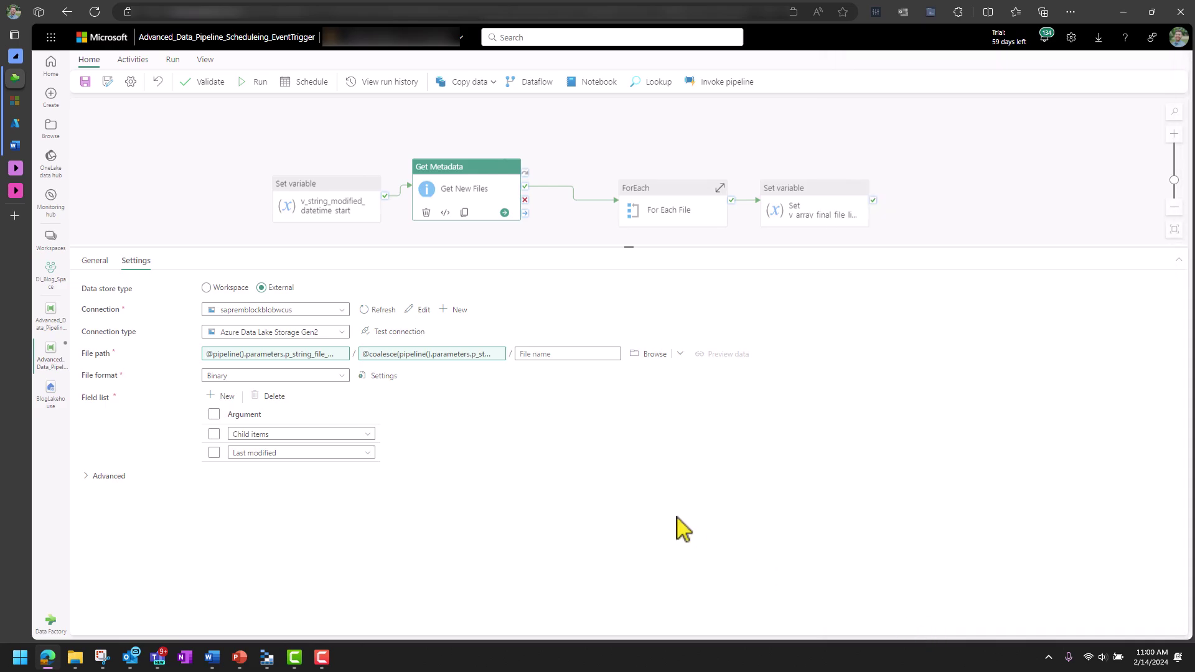
pyautogui.click(435, 354)
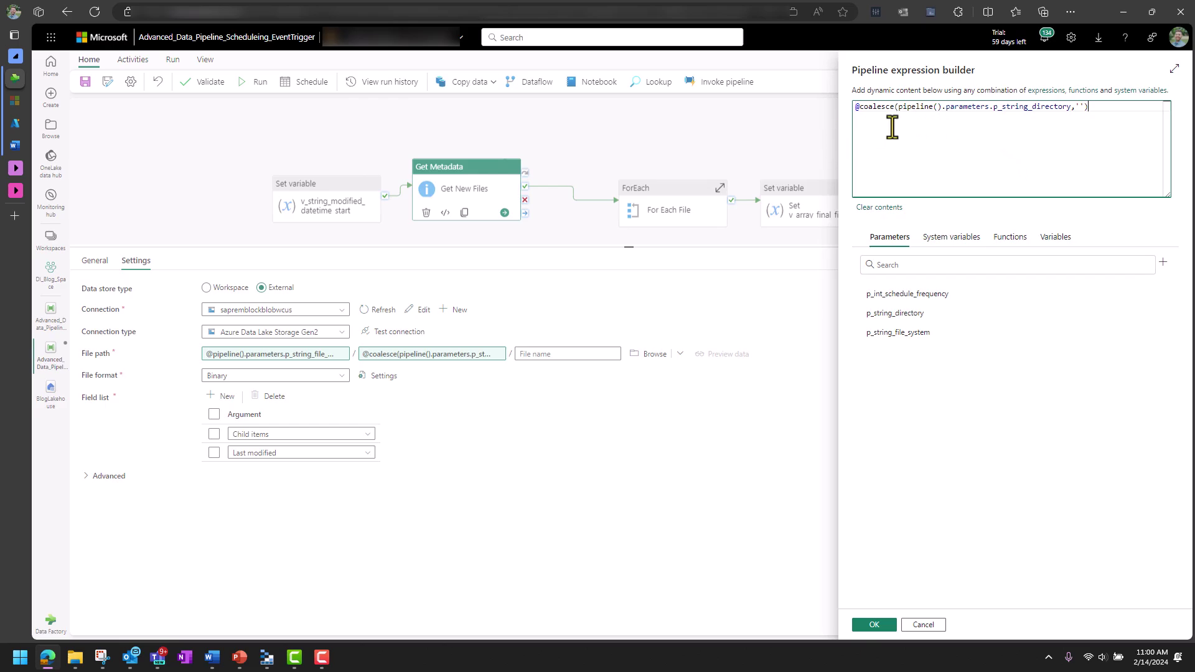
pyautogui.moveTo(1071, 106); pyautogui.dragTo(903, 116)
pyautogui.click(1074, 109)
pyautogui.write("''")
# Close the directory expression builder and keep Binary as the file format
pyautogui.click(923, 625)
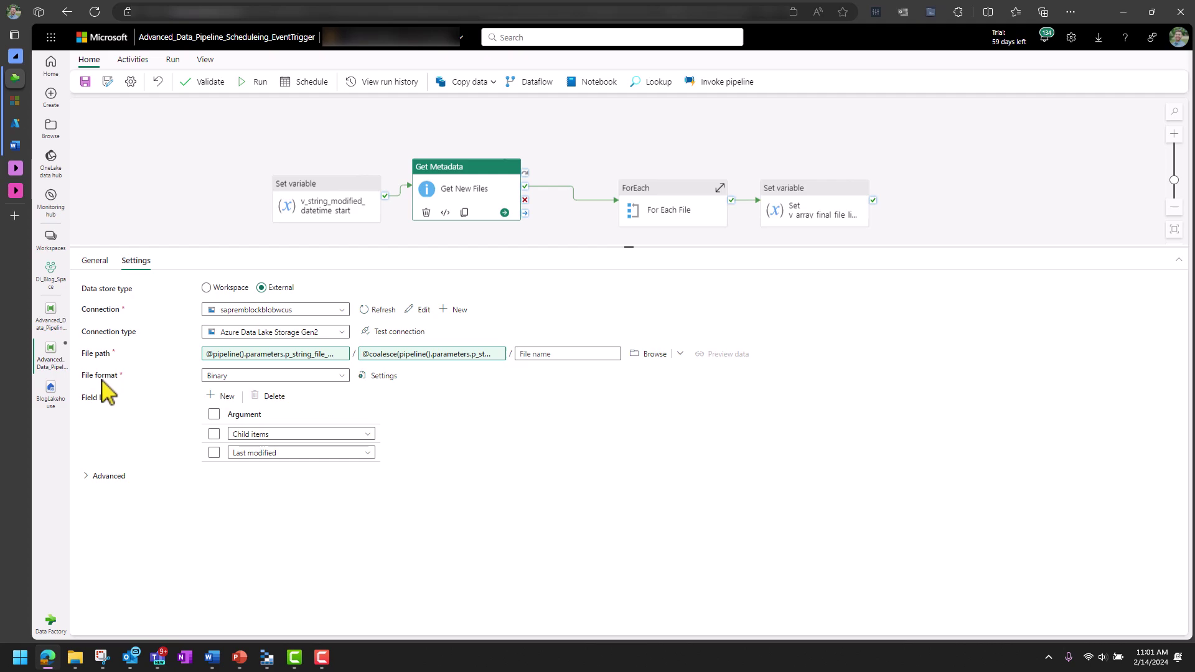
pyautogui.click(321, 379)
pyautogui.click(491, 422)
# Add an extra field row, then delete it, leaving Child items and Last modified
pyautogui.click(222, 396)
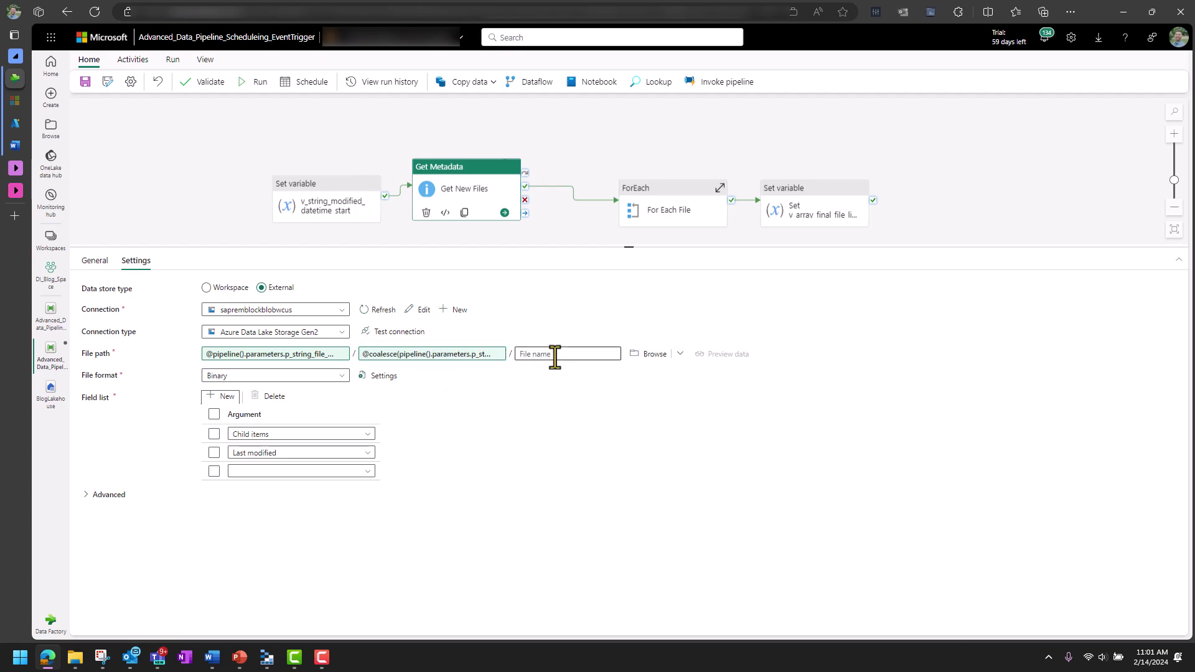
pyautogui.click(318, 471)
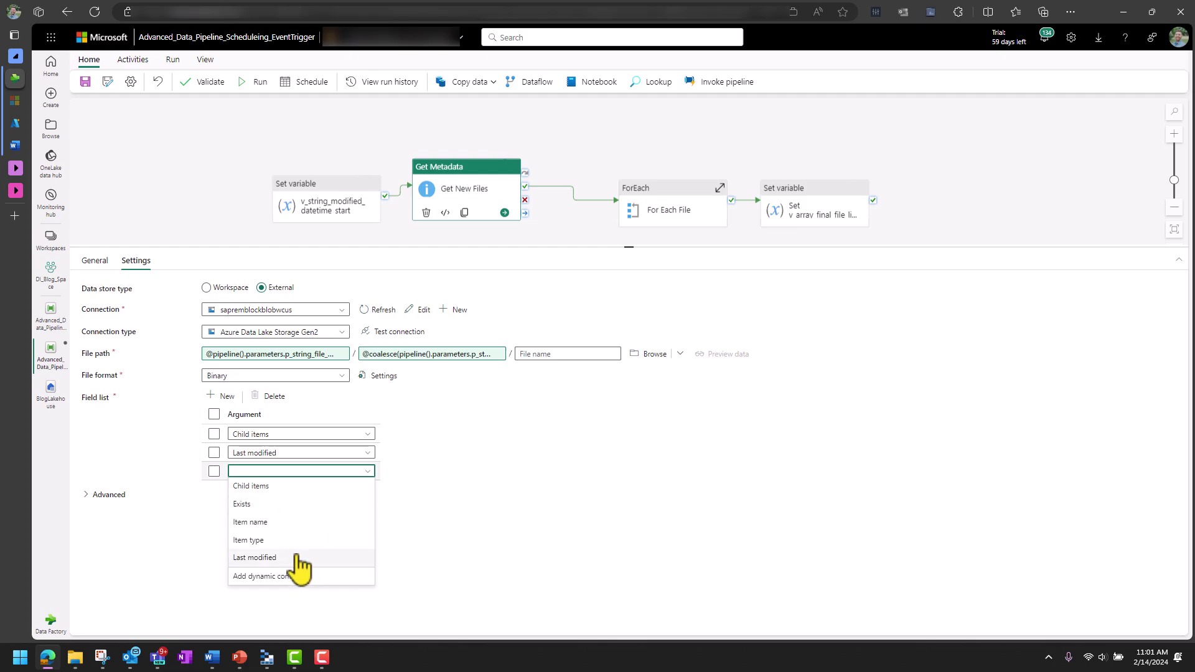
pyautogui.click(213, 471)
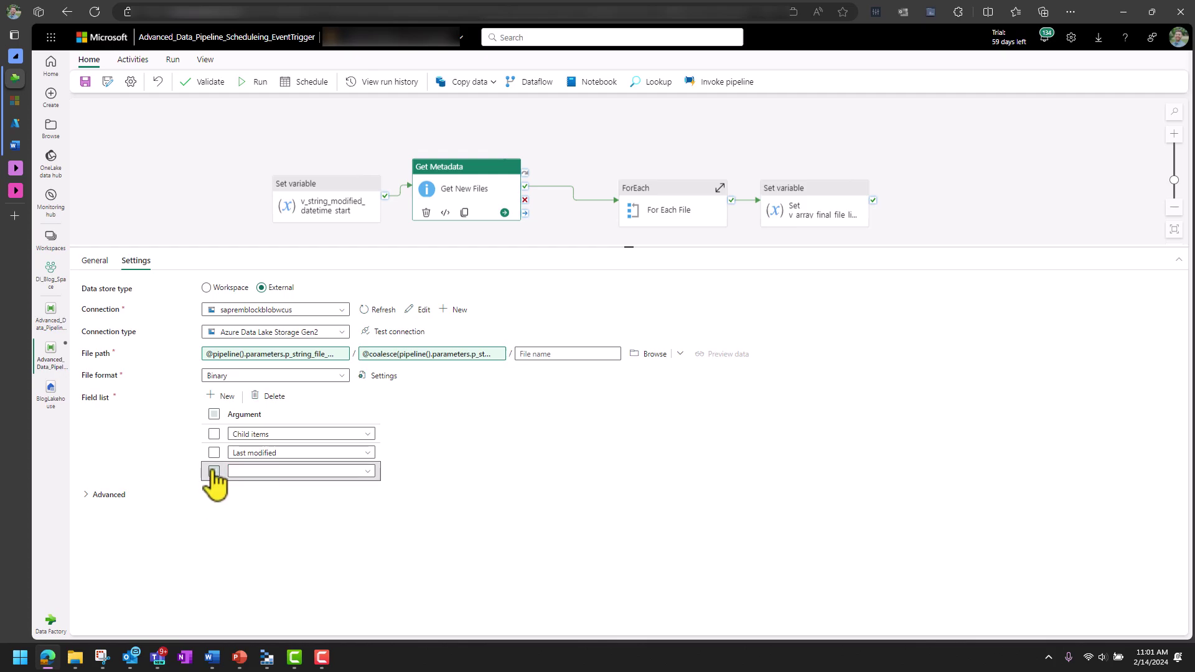
pyautogui.click(274, 396)
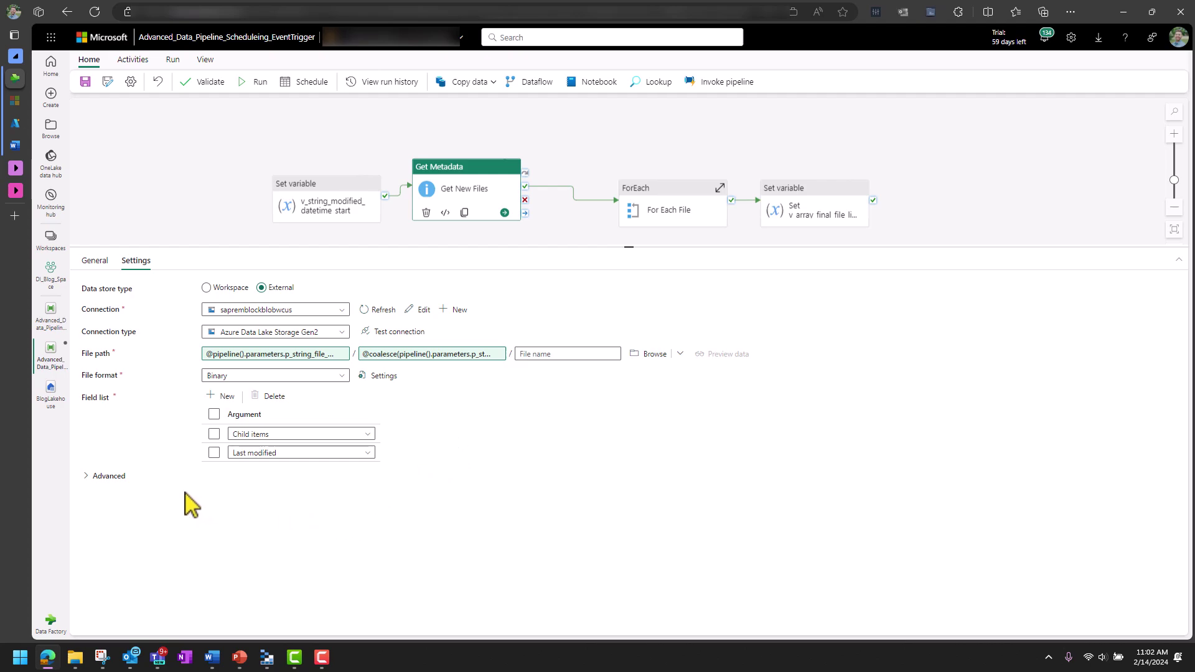
# Check the filter start time expression, then show the pipeline parameters: frequency 3, landingzone, empty directory
pyautogui.click(109, 477)
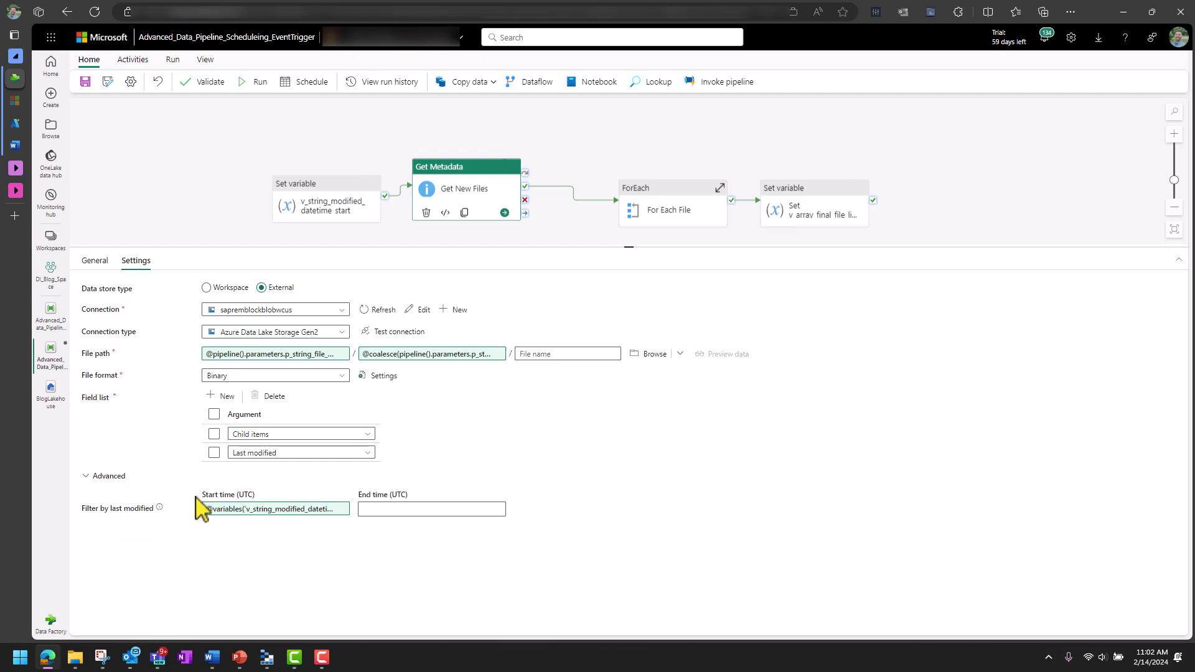
pyautogui.moveTo(202, 496); pyautogui.dragTo(239, 495)
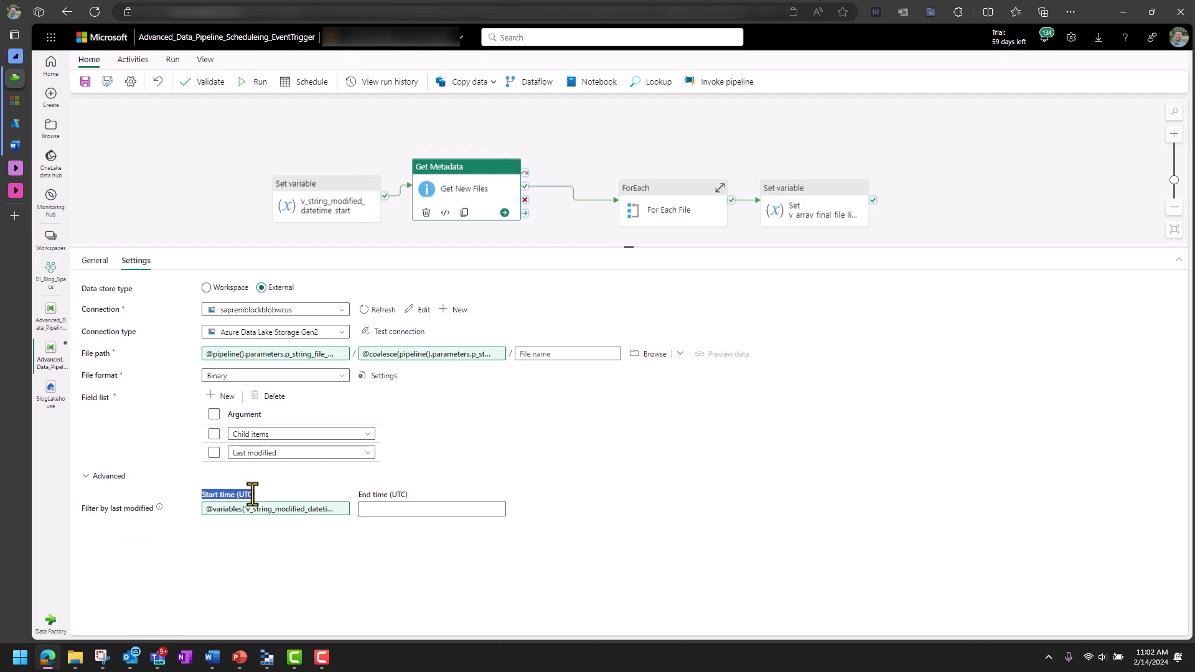
pyautogui.click(313, 500)
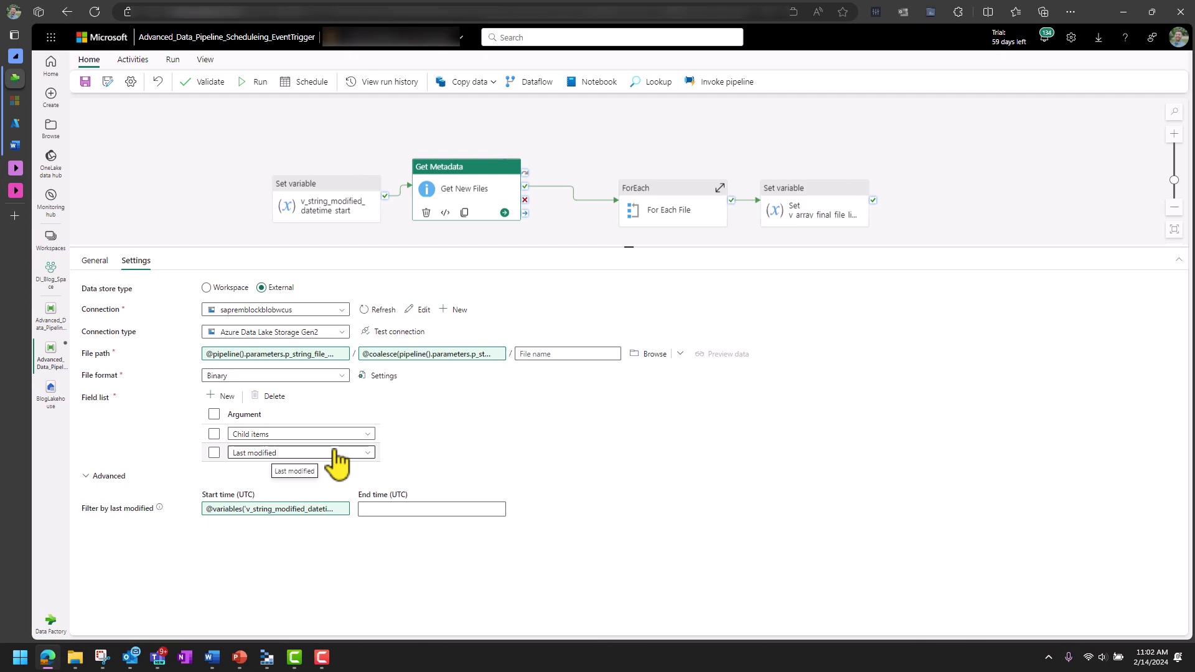
pyautogui.click(281, 510)
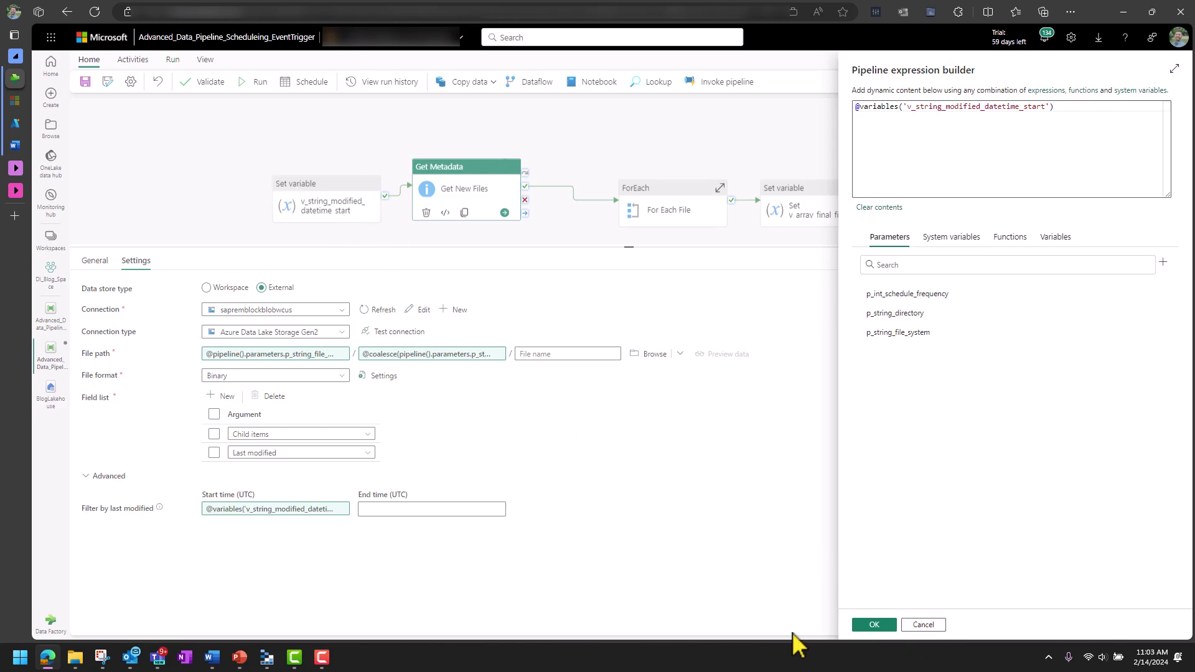
pyautogui.click(924, 625)
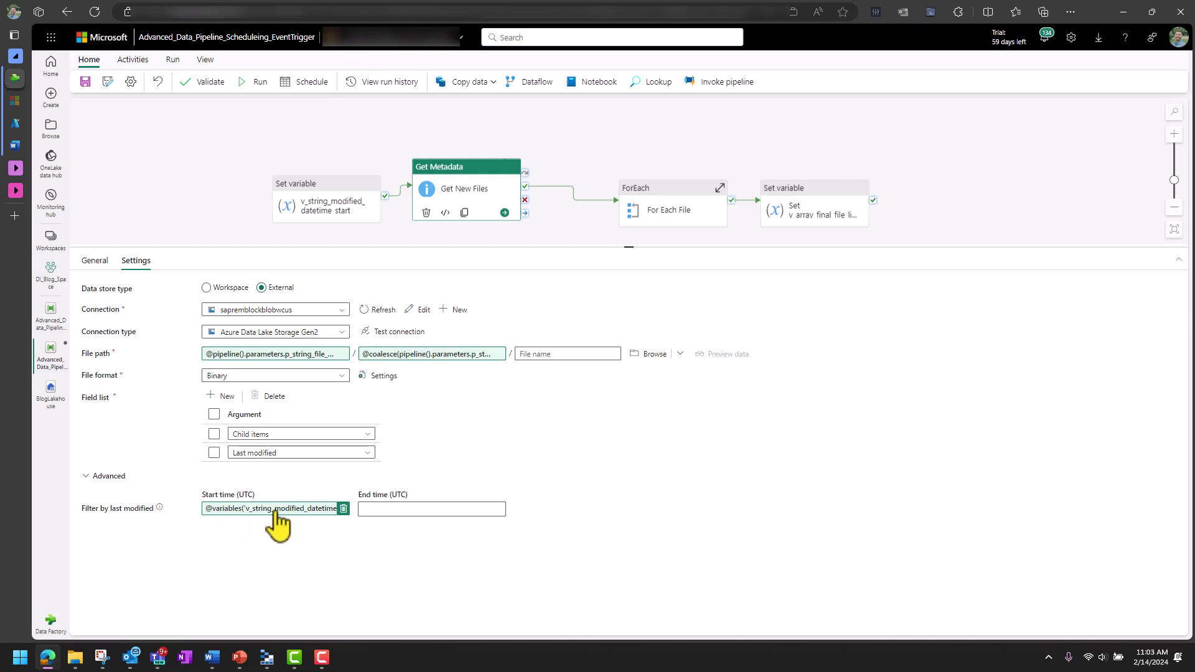
pyautogui.click(187, 224)
pyautogui.click(101, 260)
pyautogui.click(374, 331)
pyautogui.doubleClick(332, 331)
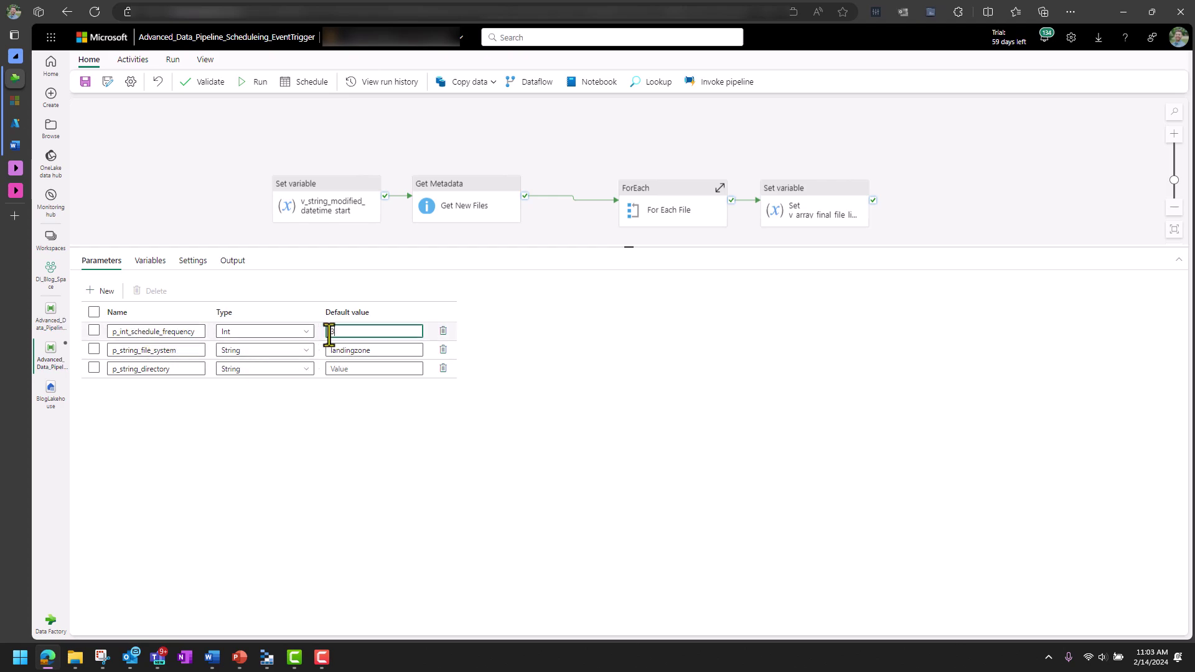
pyautogui.click(311, 81)
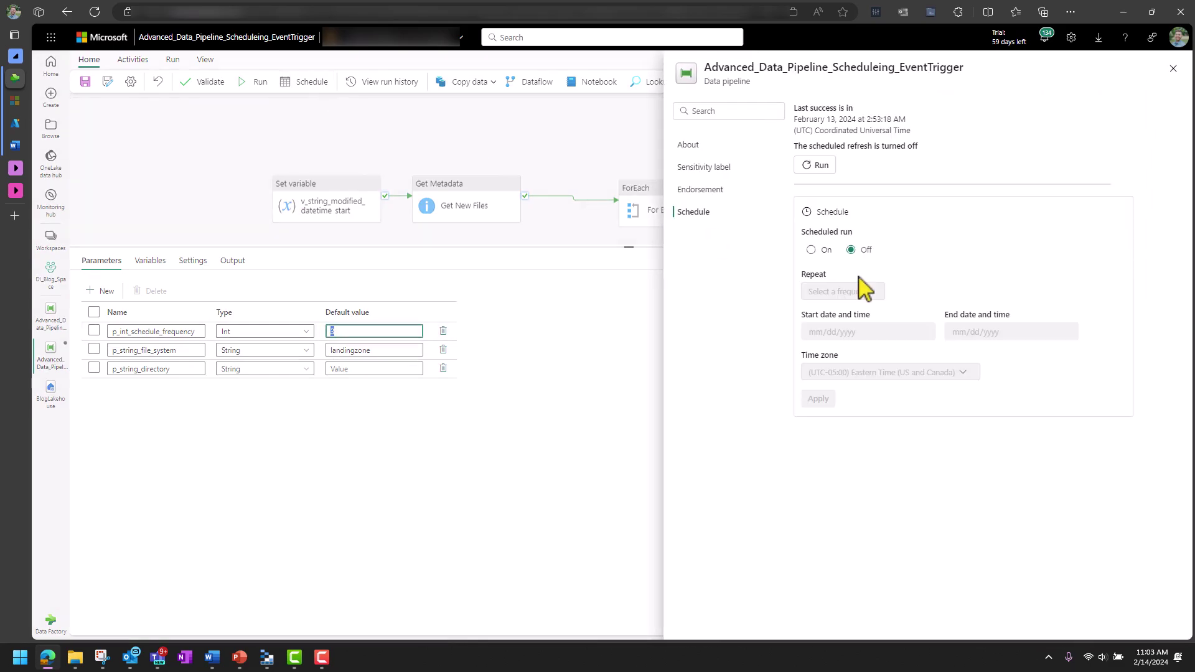
pyautogui.click(810, 249)
pyautogui.click(840, 292)
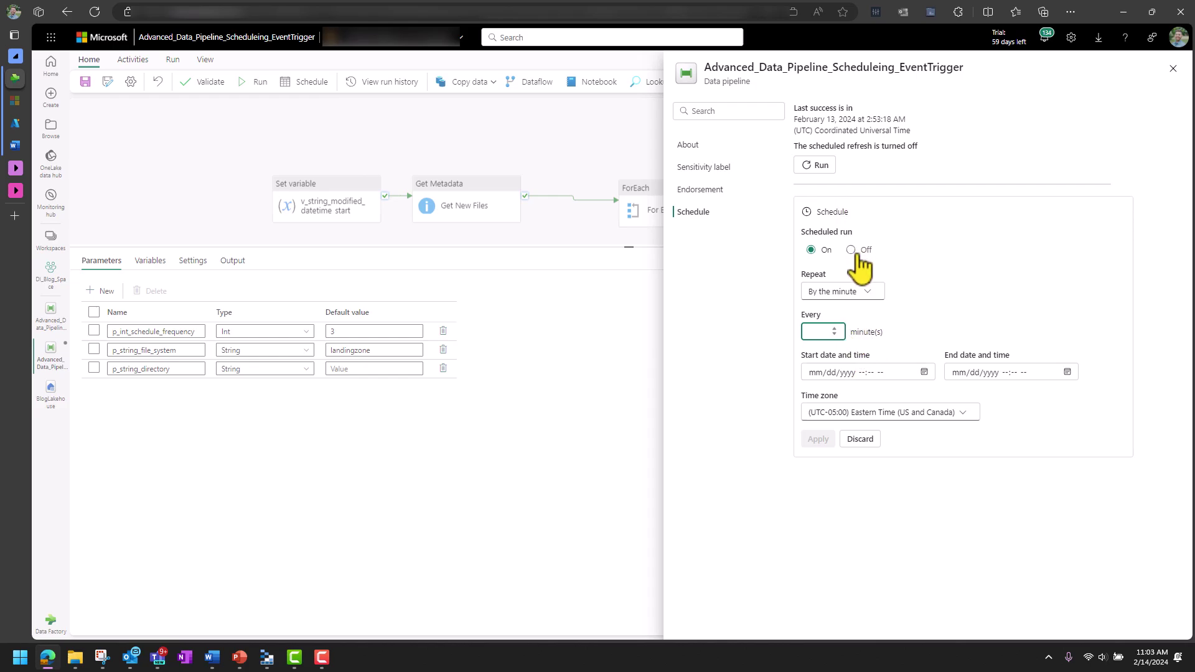
pyautogui.click(1175, 75)
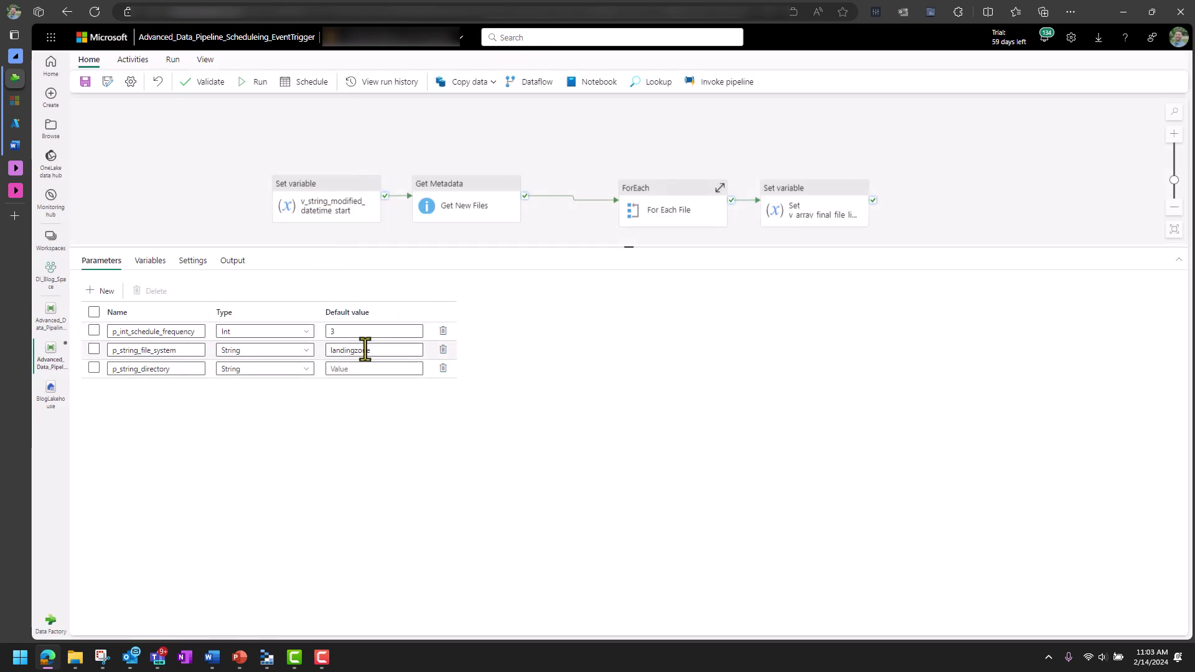
pyautogui.doubleClick(352, 332)
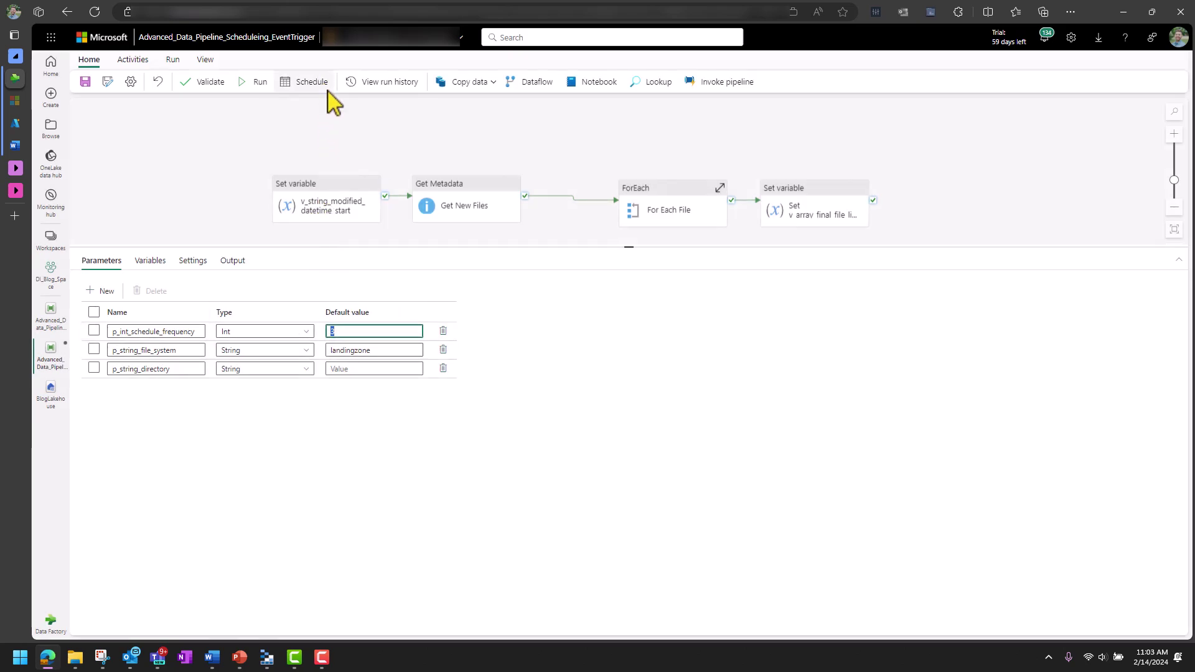
# Check the datetime-start variable's value, then review Get New Files' last-modified start filter settings
pyautogui.click(341, 200)
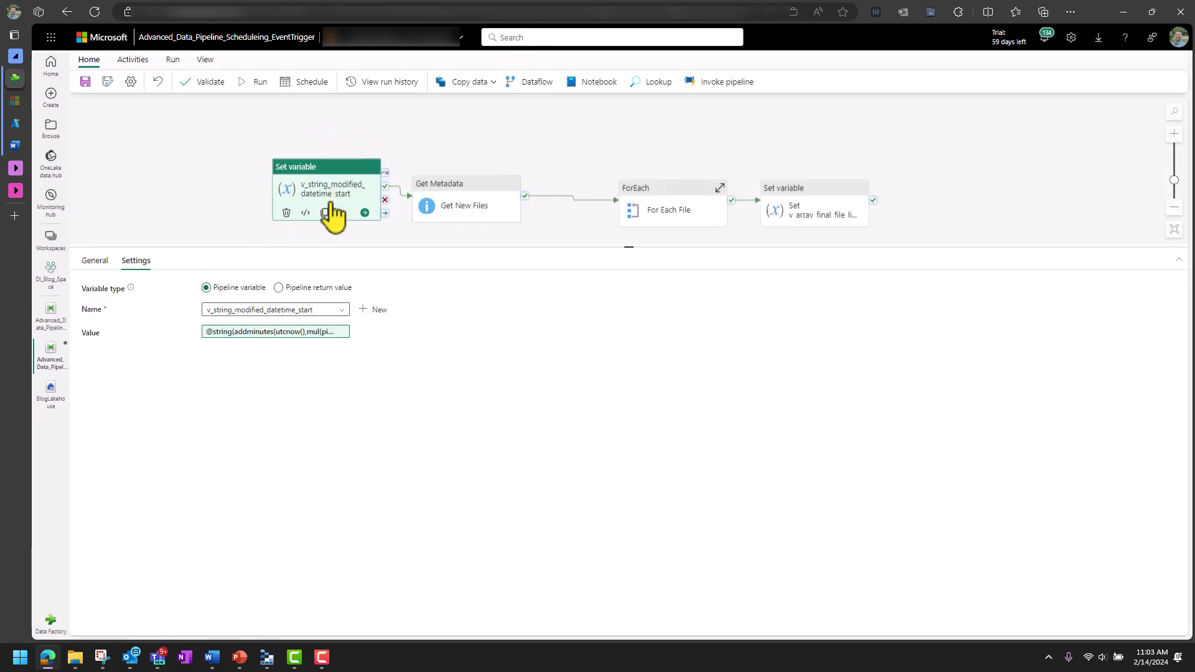
pyautogui.moveTo(275, 332)
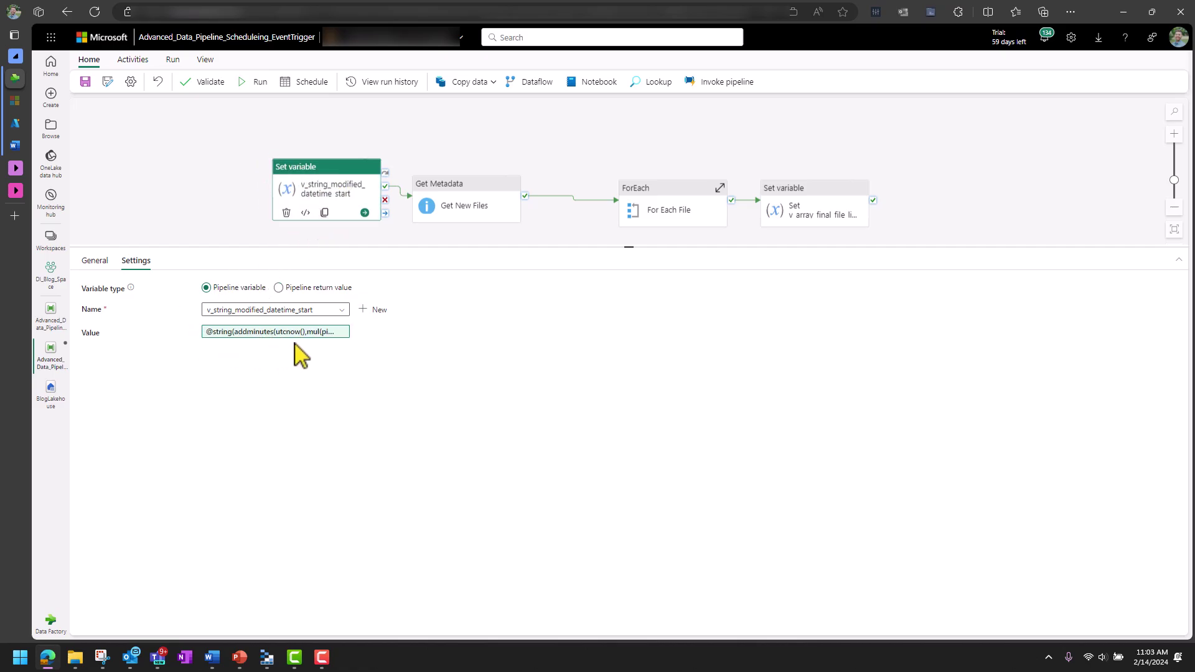
pyautogui.click(476, 197)
pyautogui.click(271, 508)
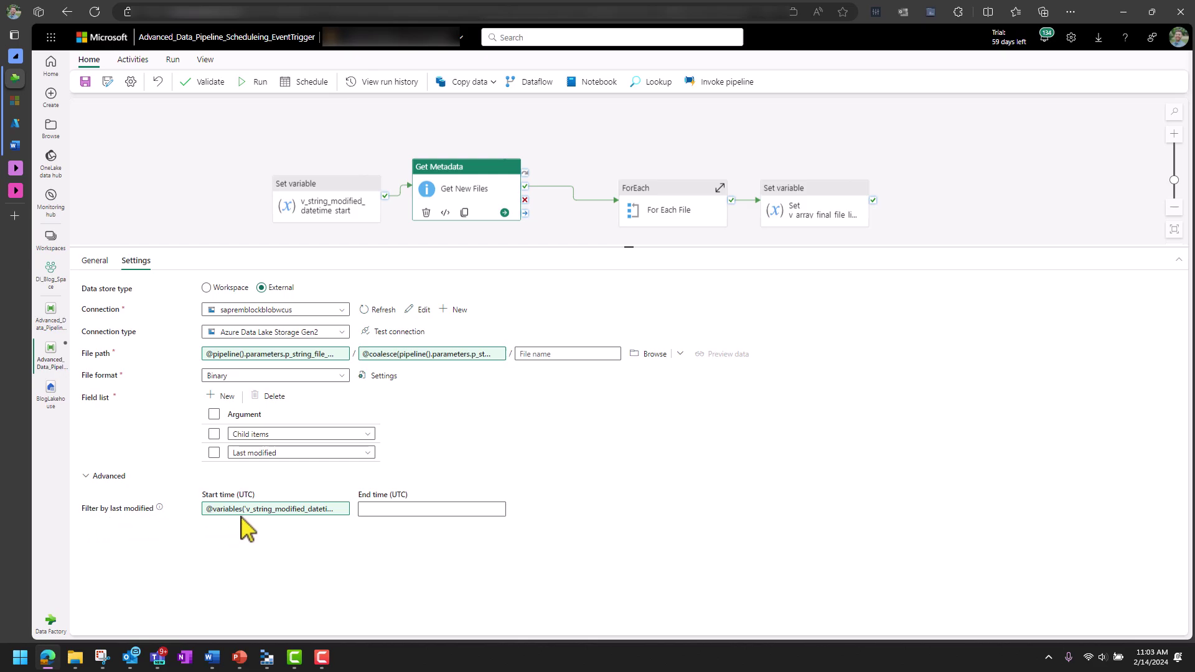
pyautogui.moveTo(571, 163); pyautogui.dragTo(551, 134)
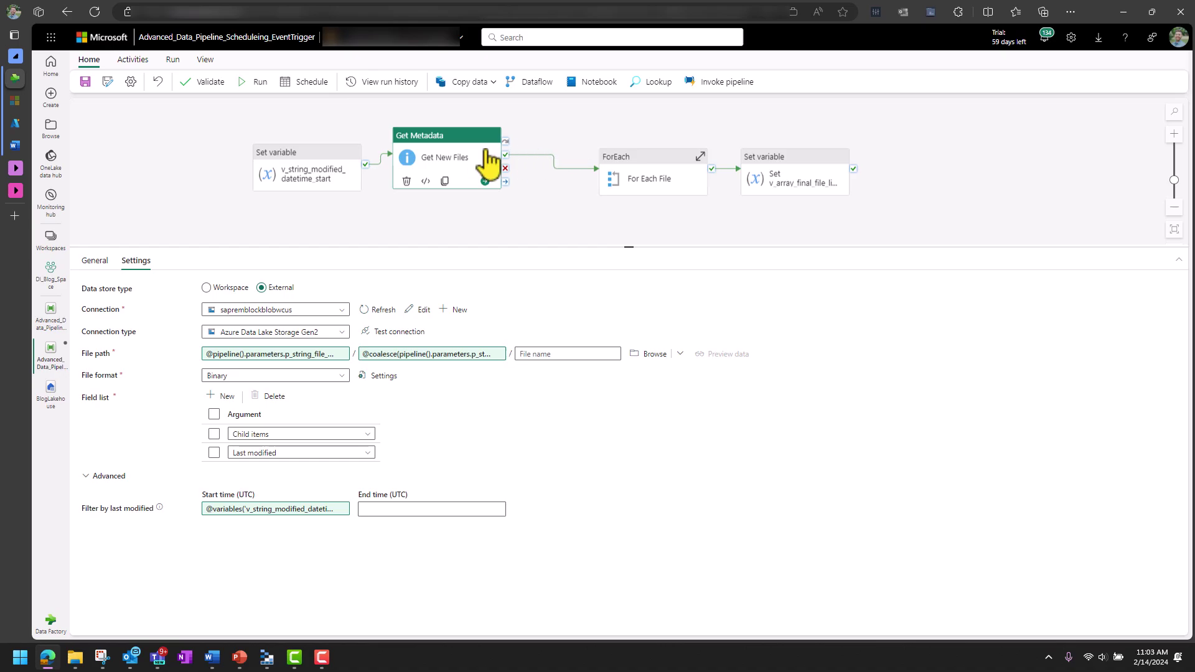
pyautogui.moveTo(471, 154); pyautogui.dragTo(479, 168)
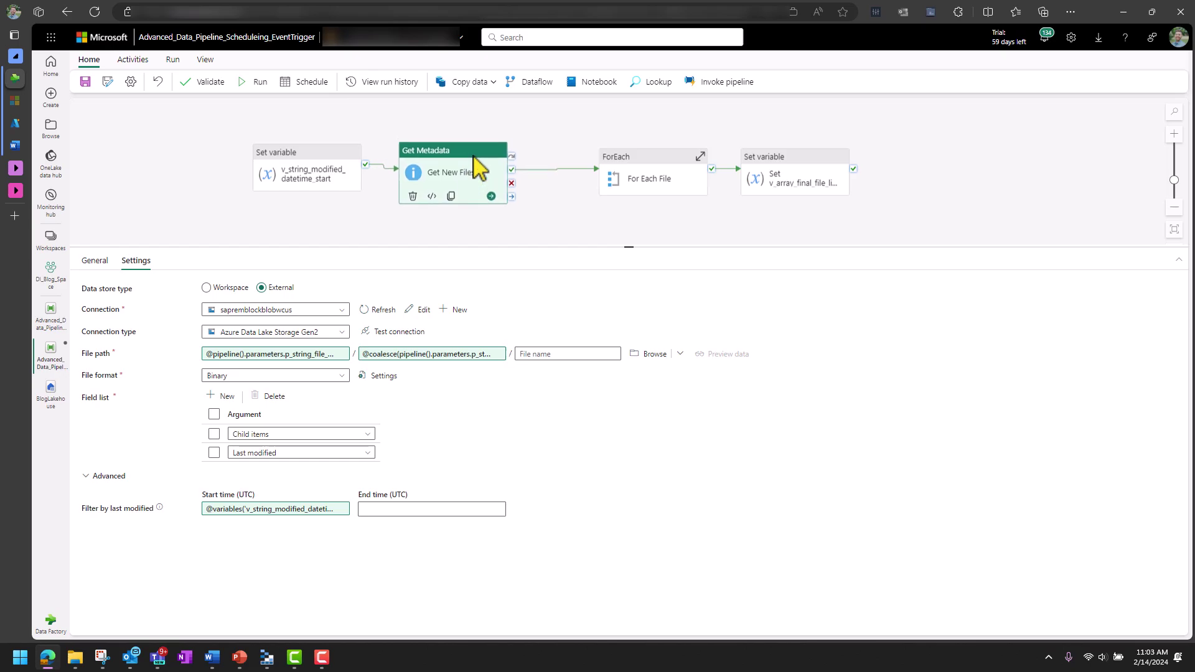
pyautogui.click(654, 177)
pyautogui.moveTo(617, 160); pyautogui.dragTo(579, 150)
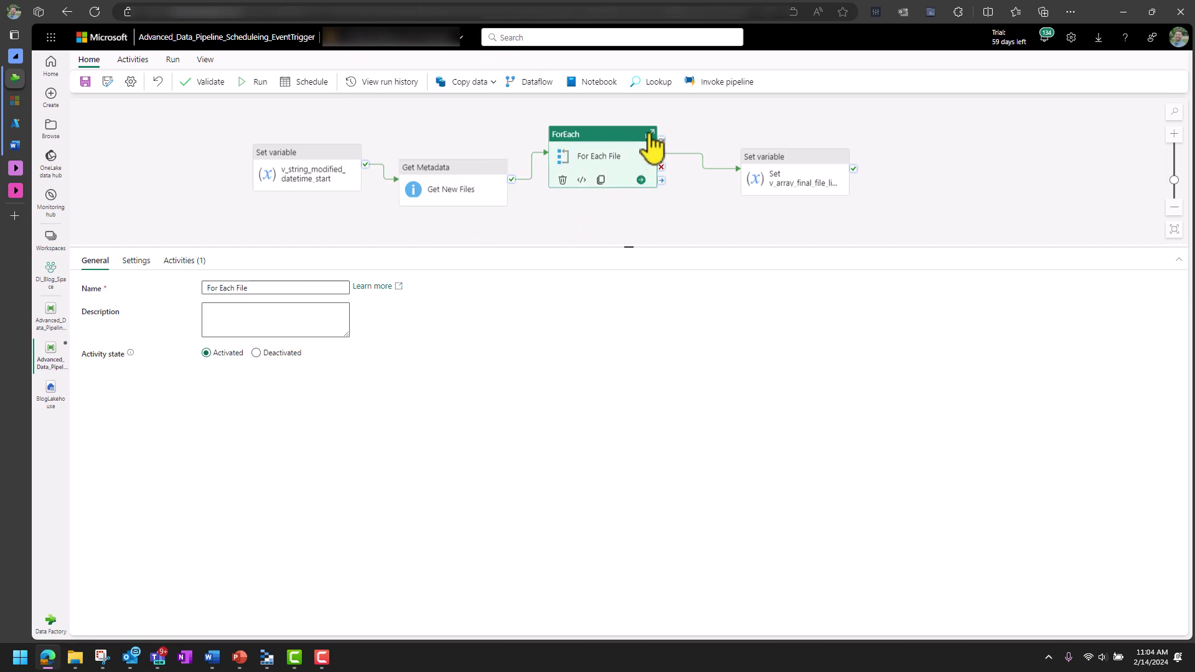
pyautogui.click(649, 133)
pyautogui.click(574, 219)
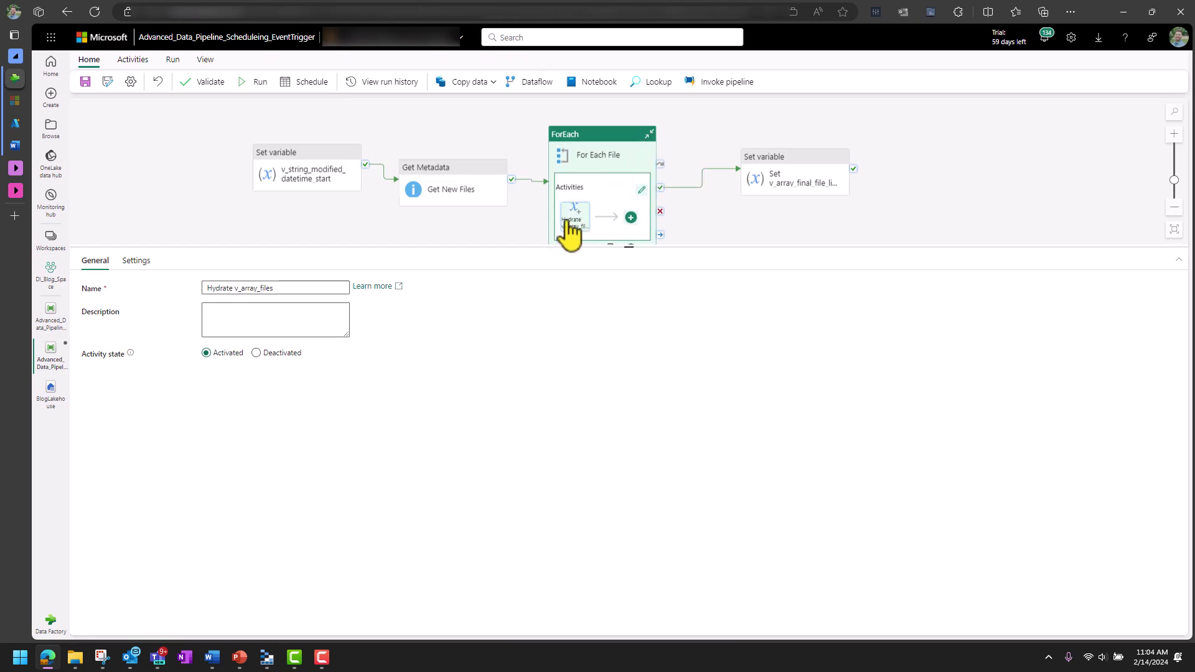
pyautogui.click(136, 260)
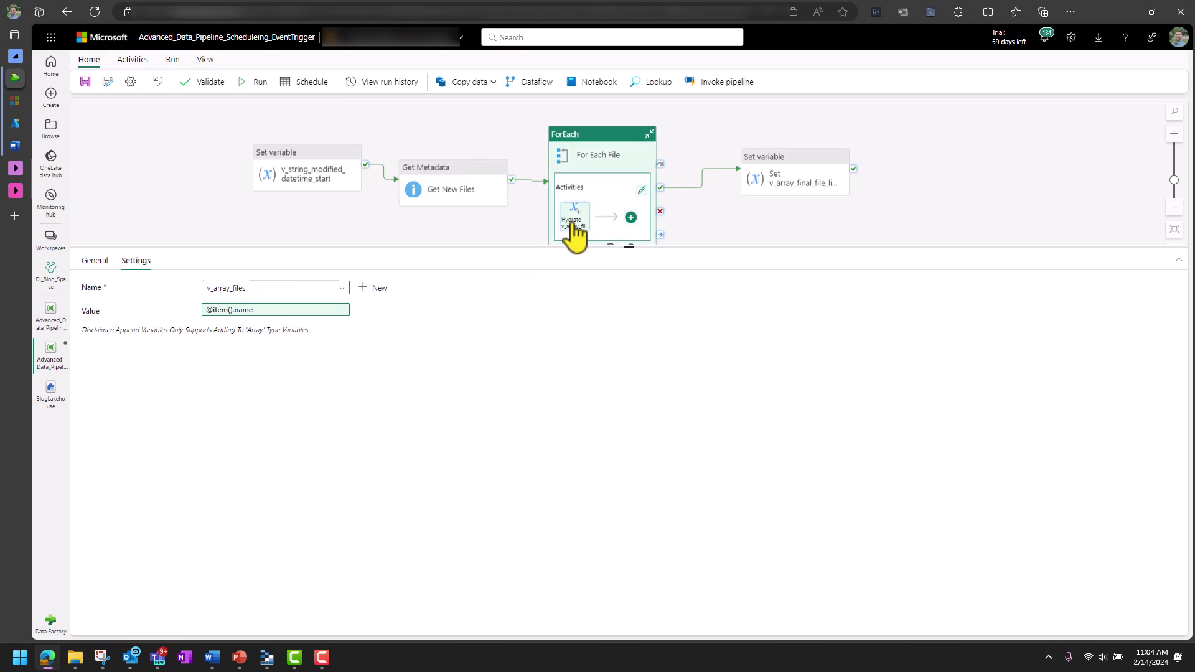
pyautogui.click(94, 260)
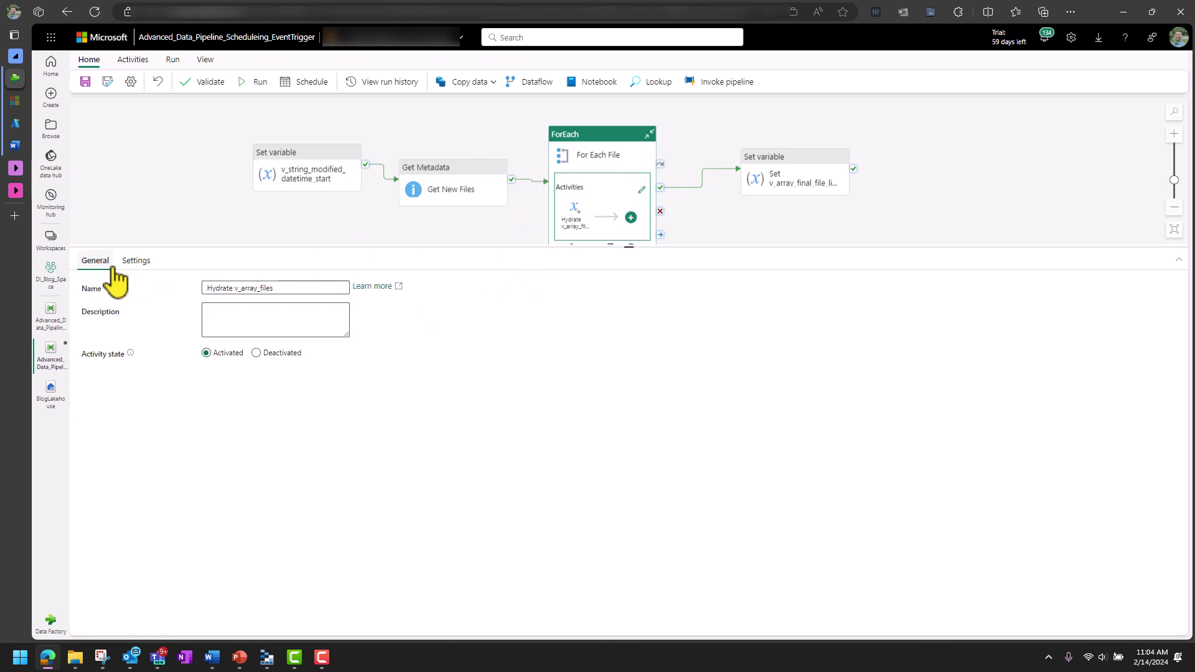
pyautogui.click(135, 260)
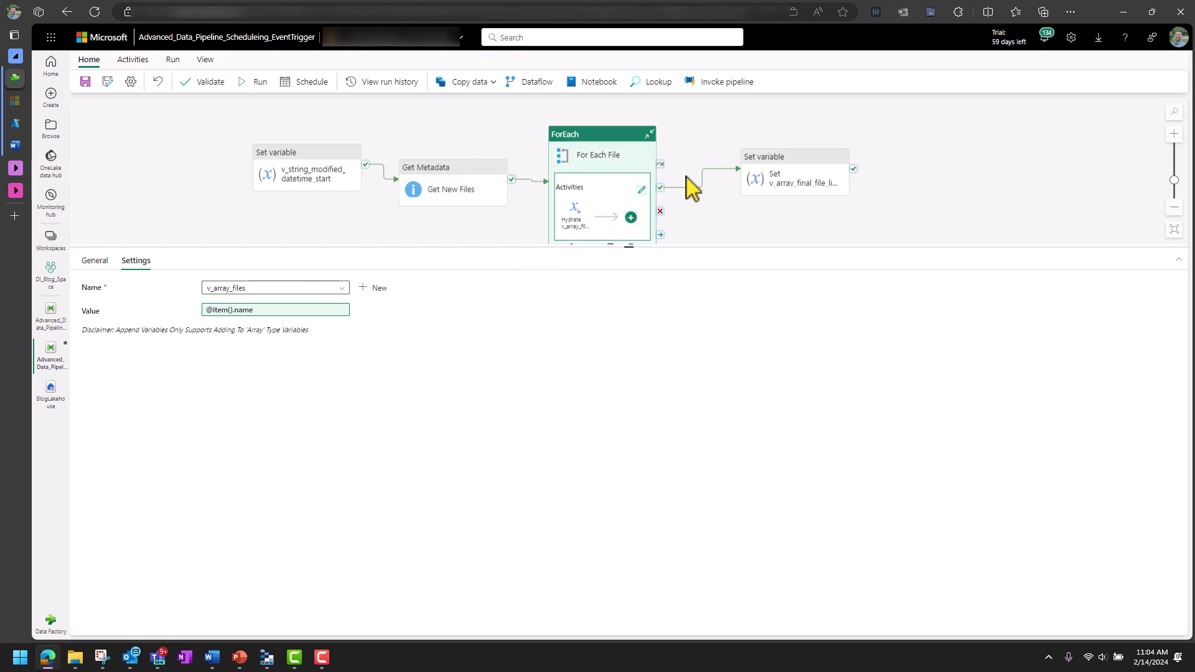
# Check Set v_array_final_file_list's value, enlarge the canvas, and reselect For Each File
pyautogui.click(783, 173)
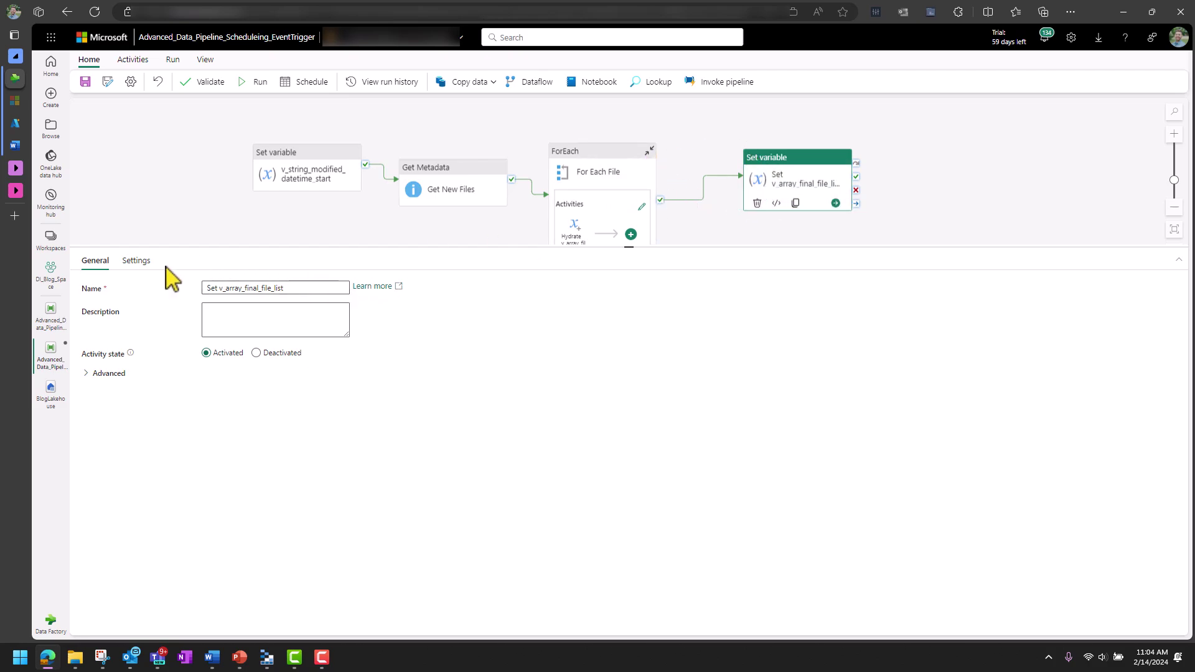
pyautogui.click(135, 260)
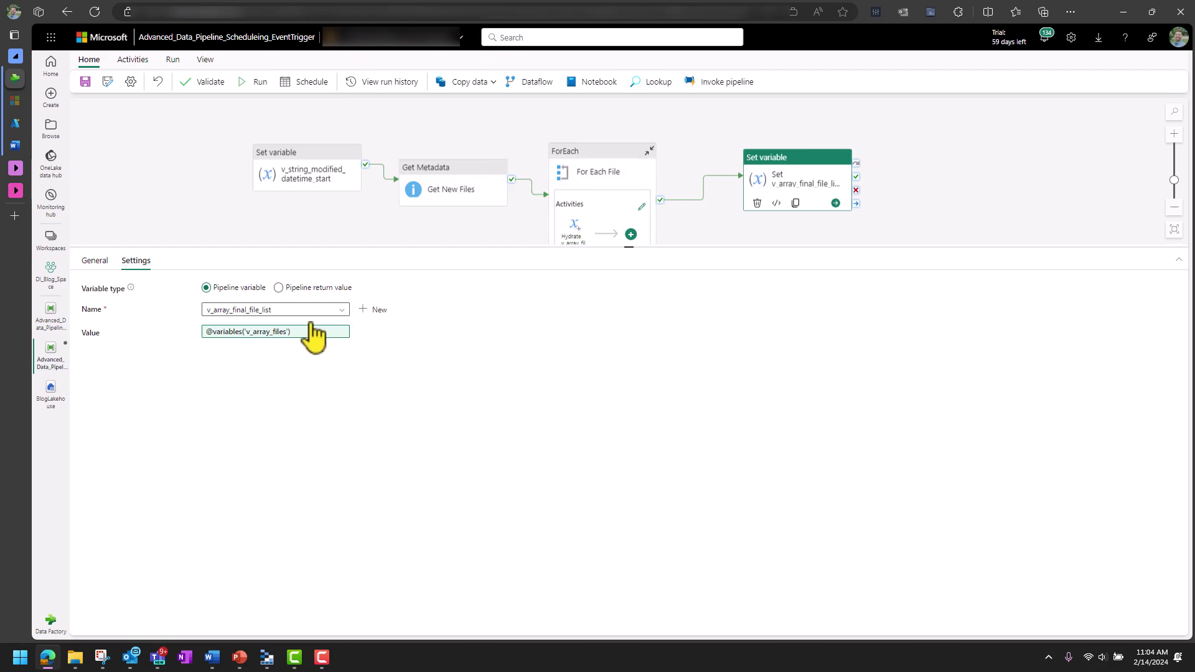
pyautogui.moveTo(276, 332)
pyautogui.moveTo(483, 247); pyautogui.dragTo(488, 309)
pyautogui.click(598, 171)
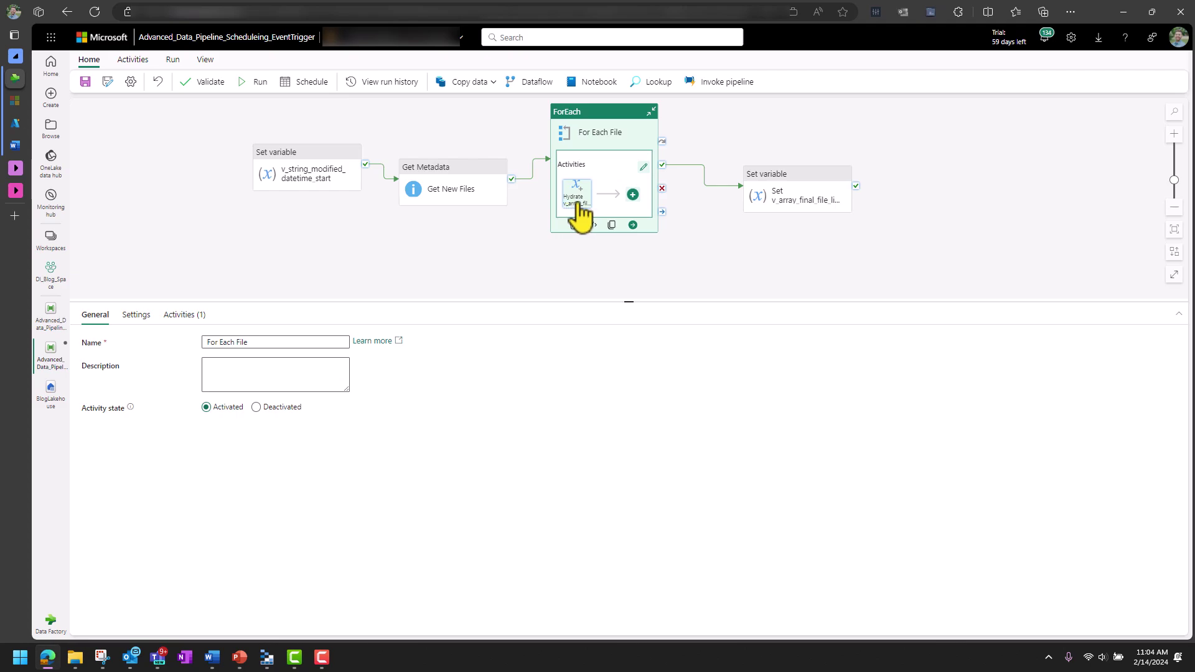
# Reposition For Each File, view Hydrate's append settings, then refresh landingzone in Storage Explorer
pyautogui.moveTo(605, 133); pyautogui.dragTo(604, 152)
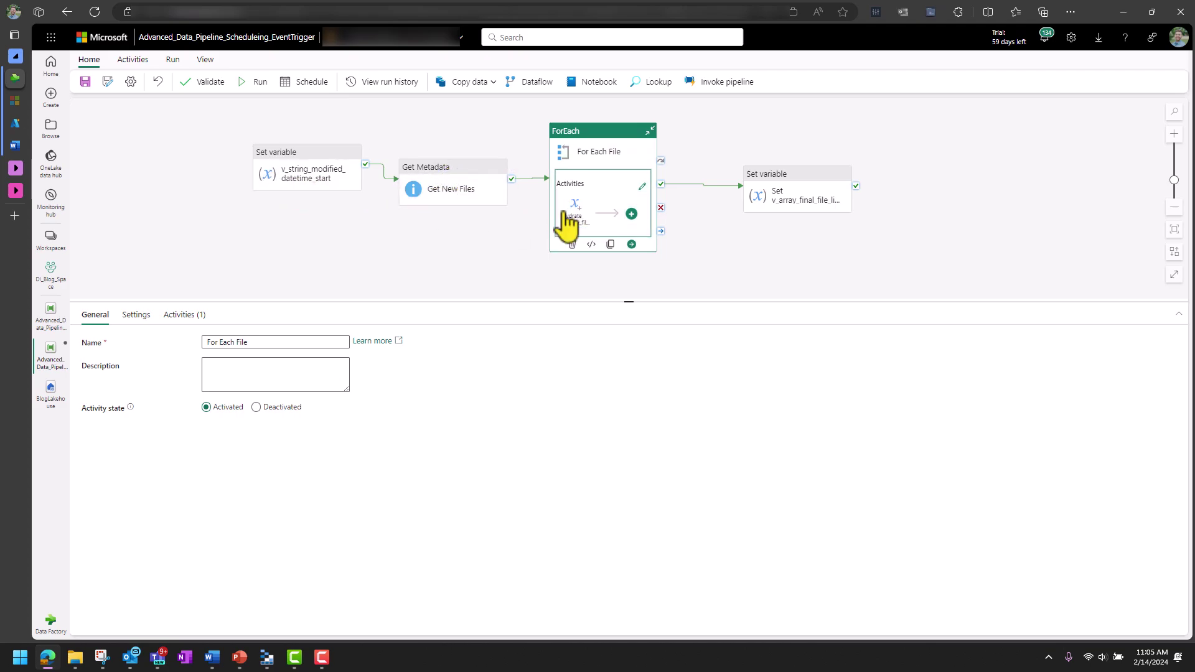
pyautogui.moveTo(598, 140); pyautogui.dragTo(606, 127)
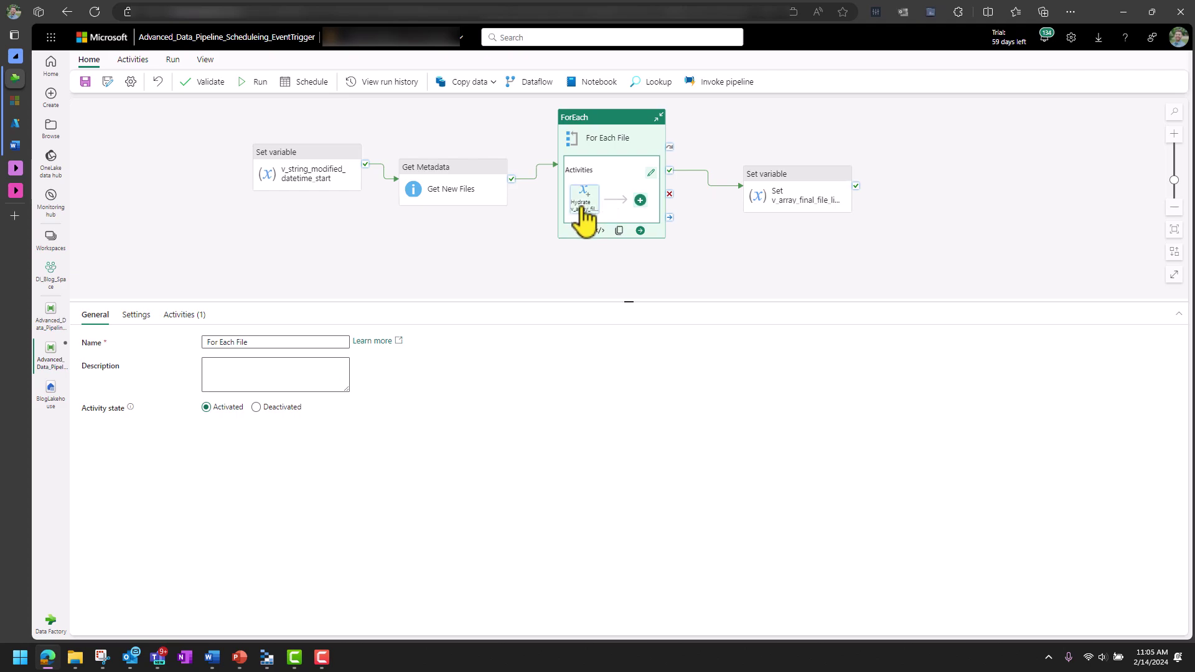
pyautogui.click(584, 204)
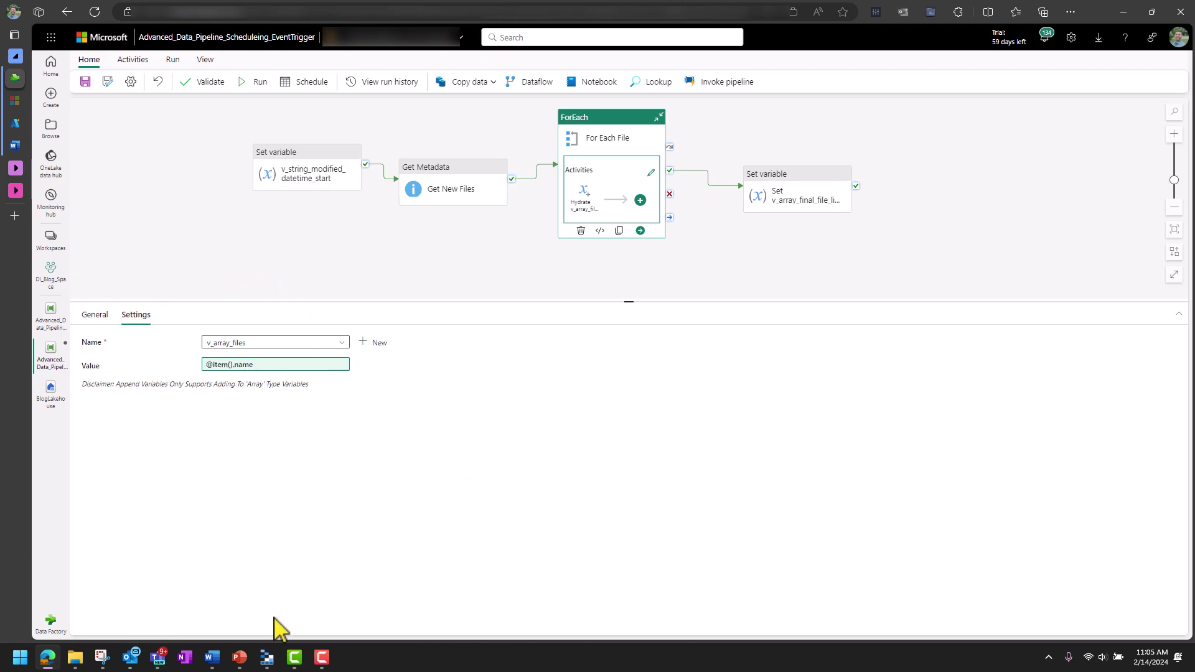
pyautogui.click(267, 657)
pyautogui.click(679, 70)
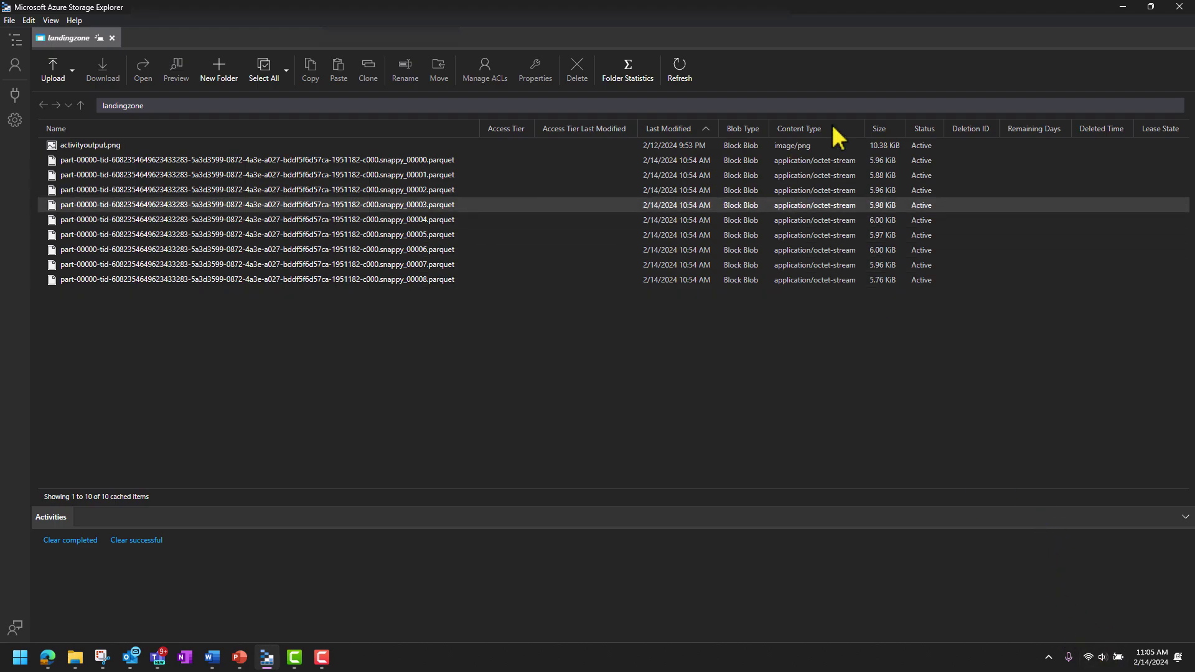
# Minimize Storage Explorer after reviewing the nine parquet files modified at 10:54 AM
pyautogui.click(1122, 7)
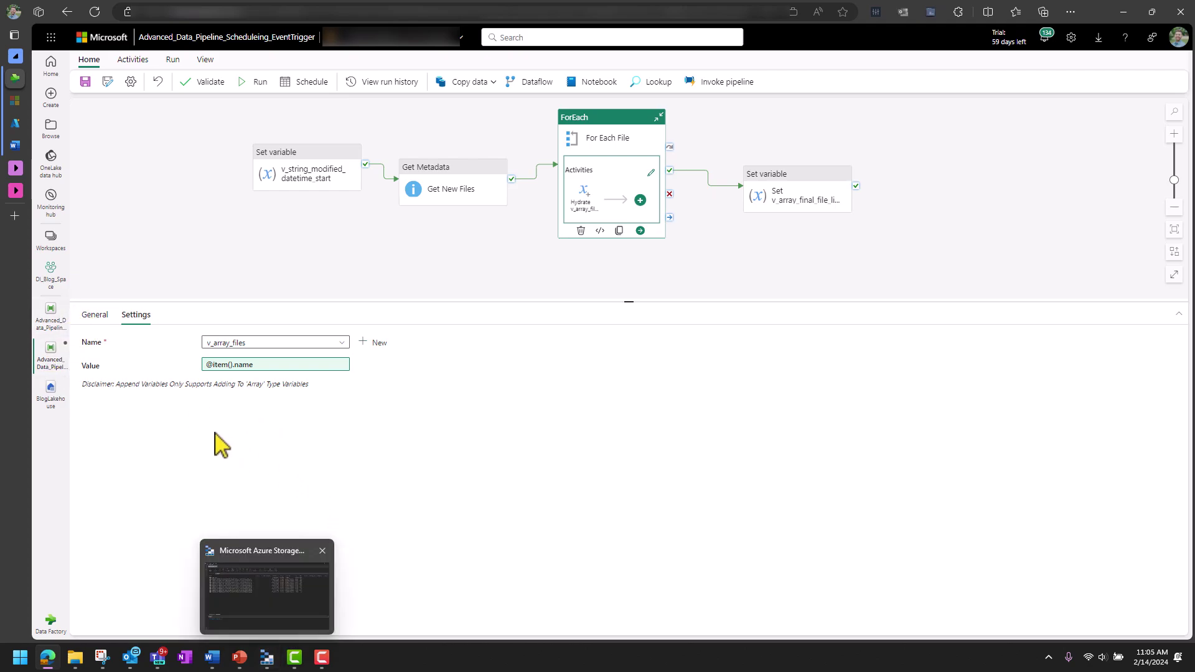
# Change the p_int_schedule_frequency default value to 20 and save the pipeline
pyautogui.click(120, 251)
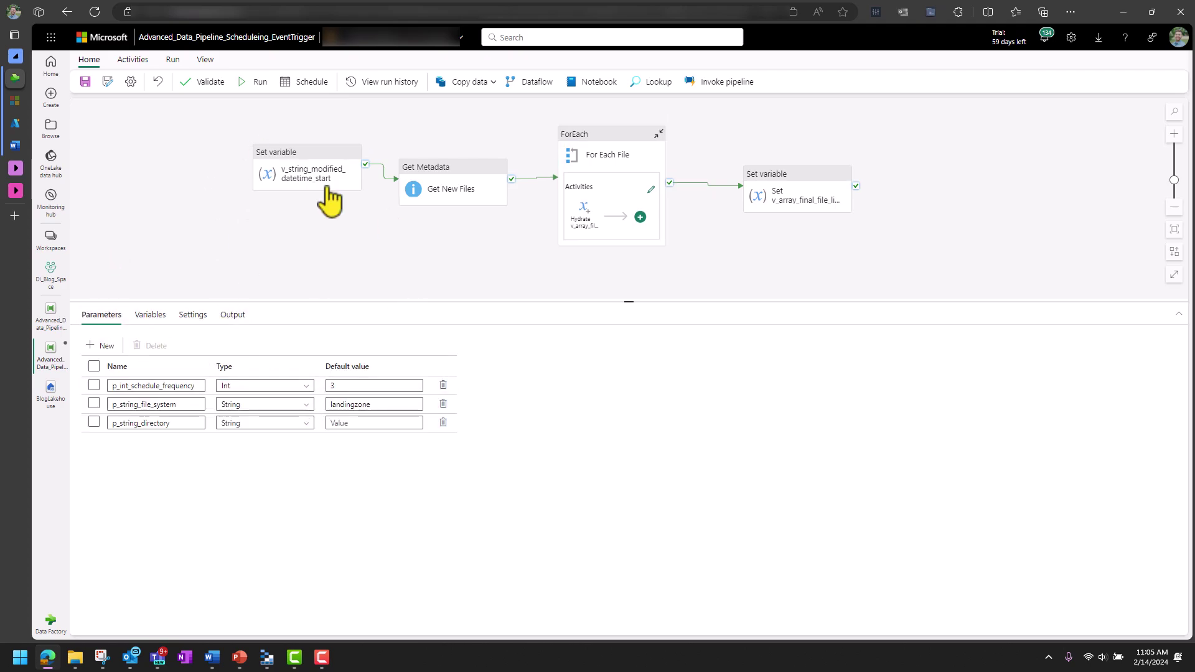
pyautogui.doubleClick(331, 385)
pyautogui.write('15')
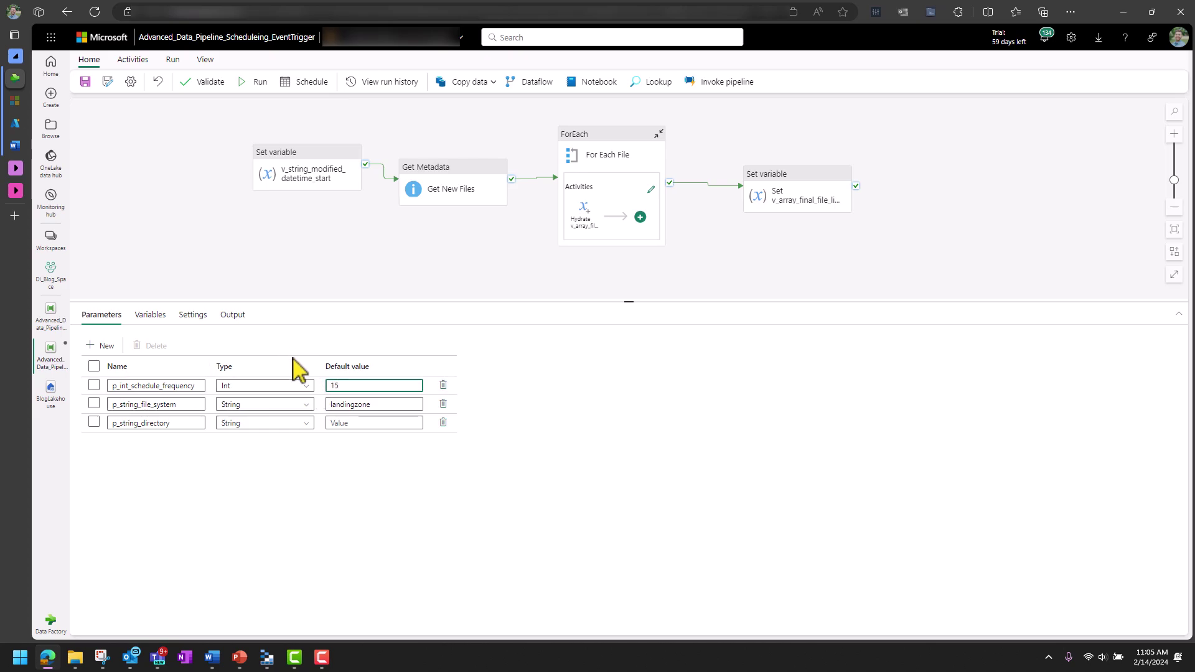
pyautogui.doubleClick(331, 386)
pyautogui.write('20')
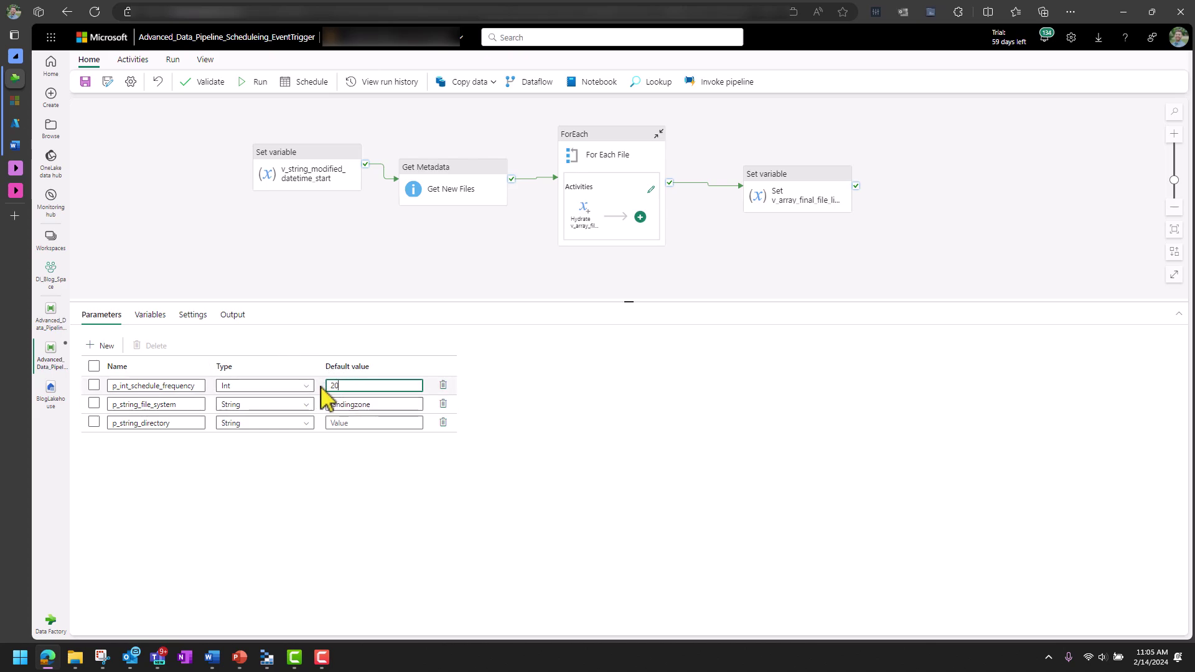
pyautogui.click(97, 91)
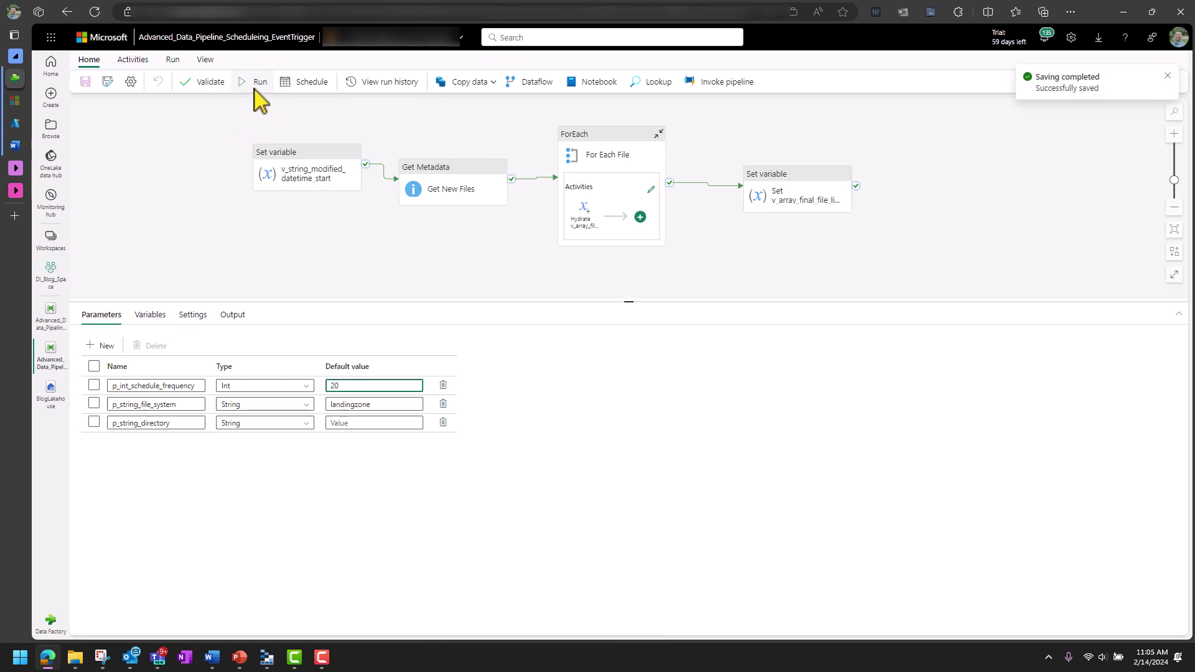
# Run the pipeline with frequency 20 and refresh its in-progress activity status
pyautogui.click(261, 81)
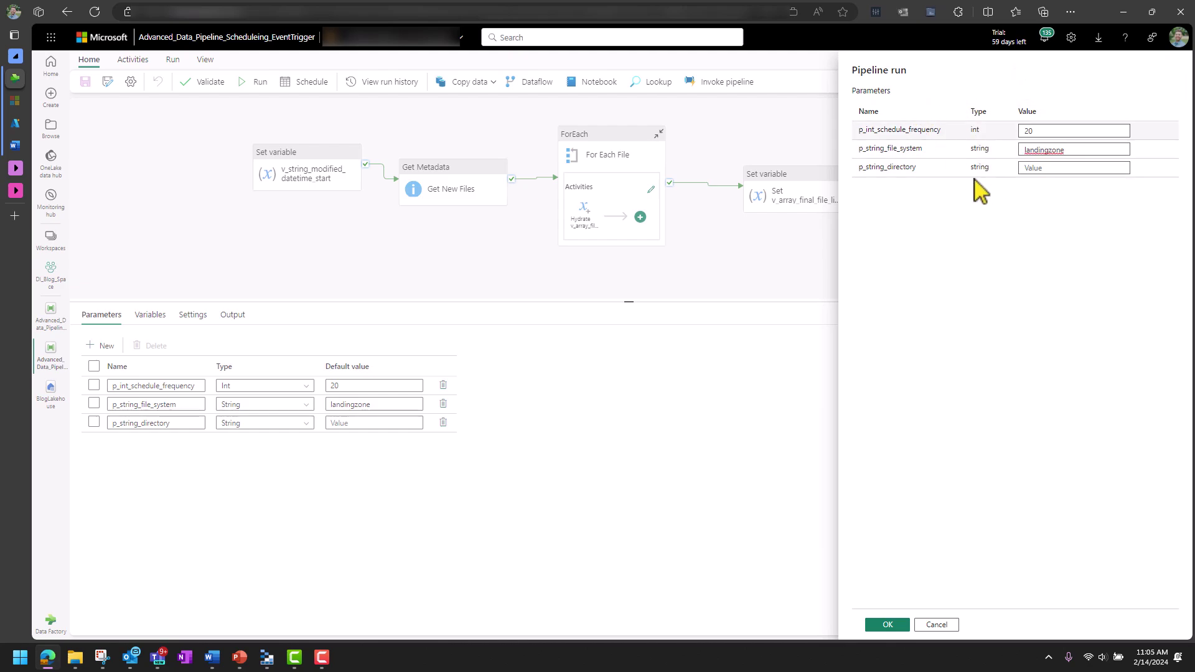
pyautogui.click(885, 625)
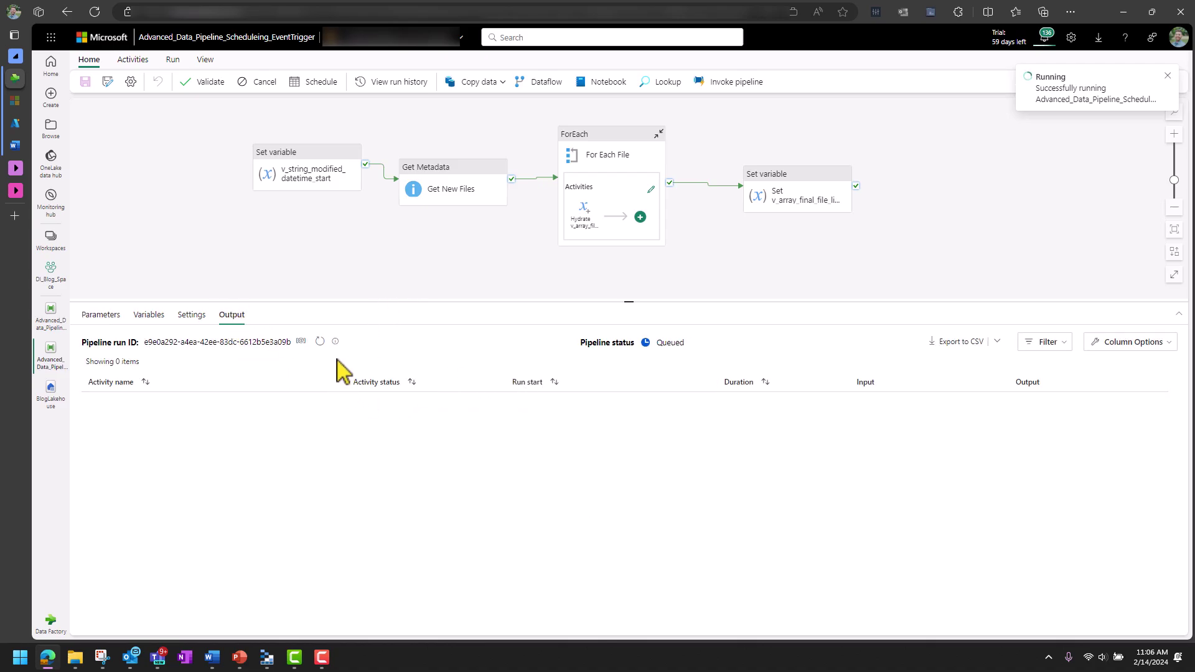
pyautogui.click(321, 342)
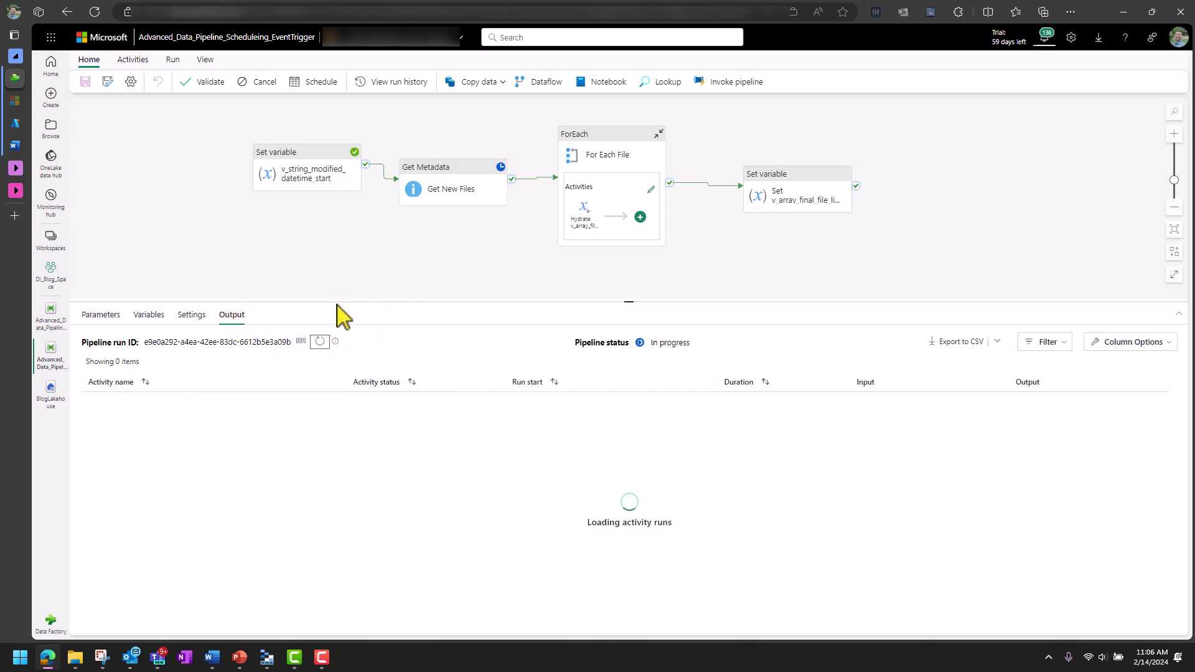
# Toggle Sequential on and off so For Each File stays parallel with batch count 50
pyautogui.click(598, 154)
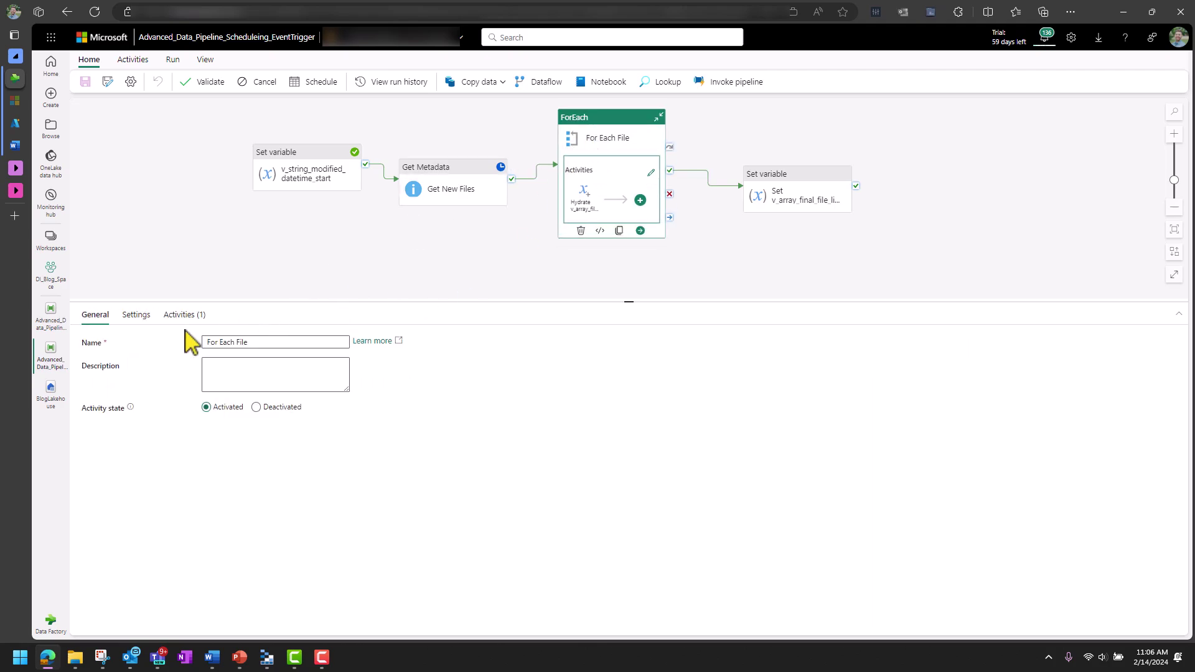
pyautogui.click(136, 314)
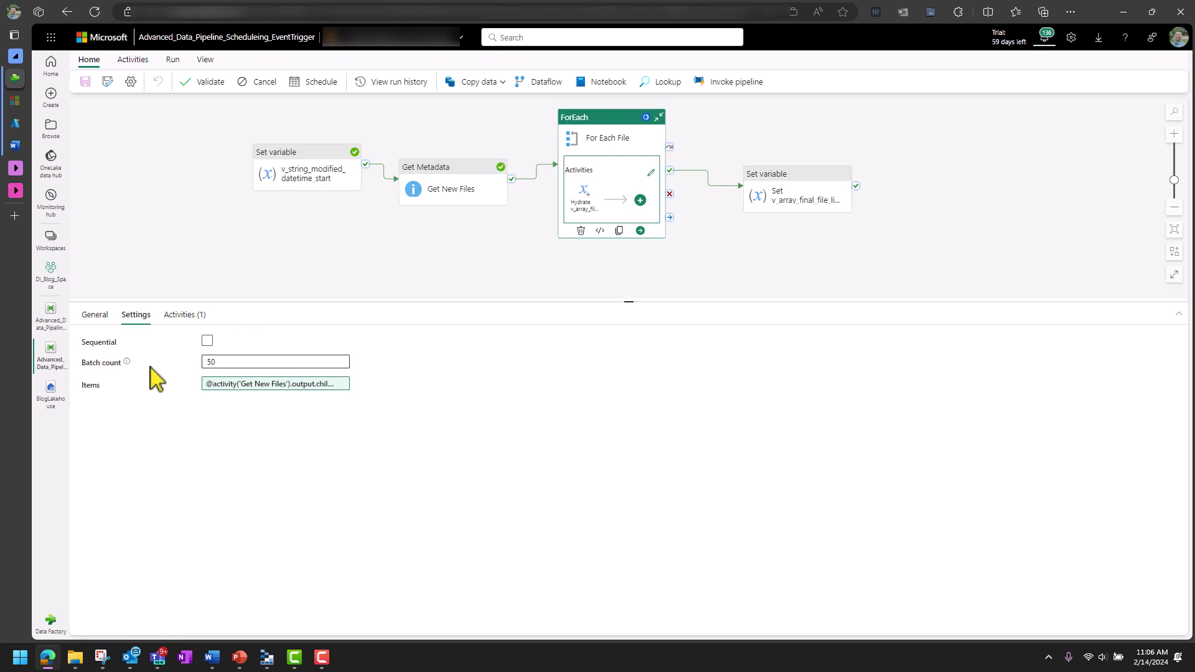
pyautogui.click(208, 342)
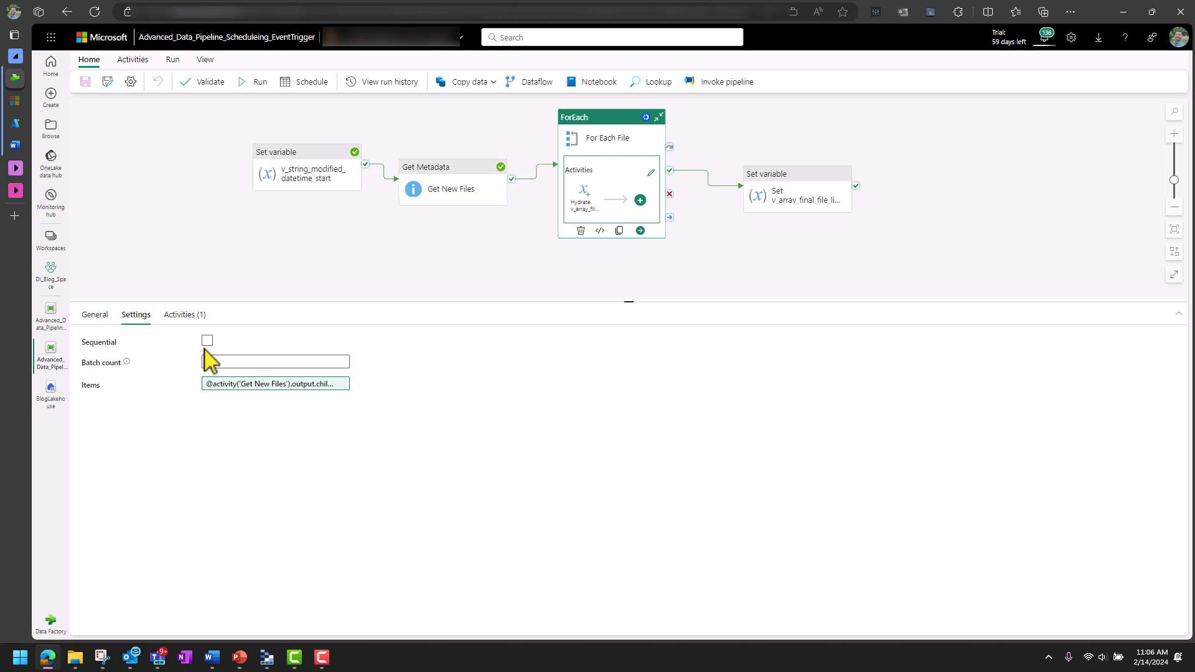
pyautogui.click(207, 342)
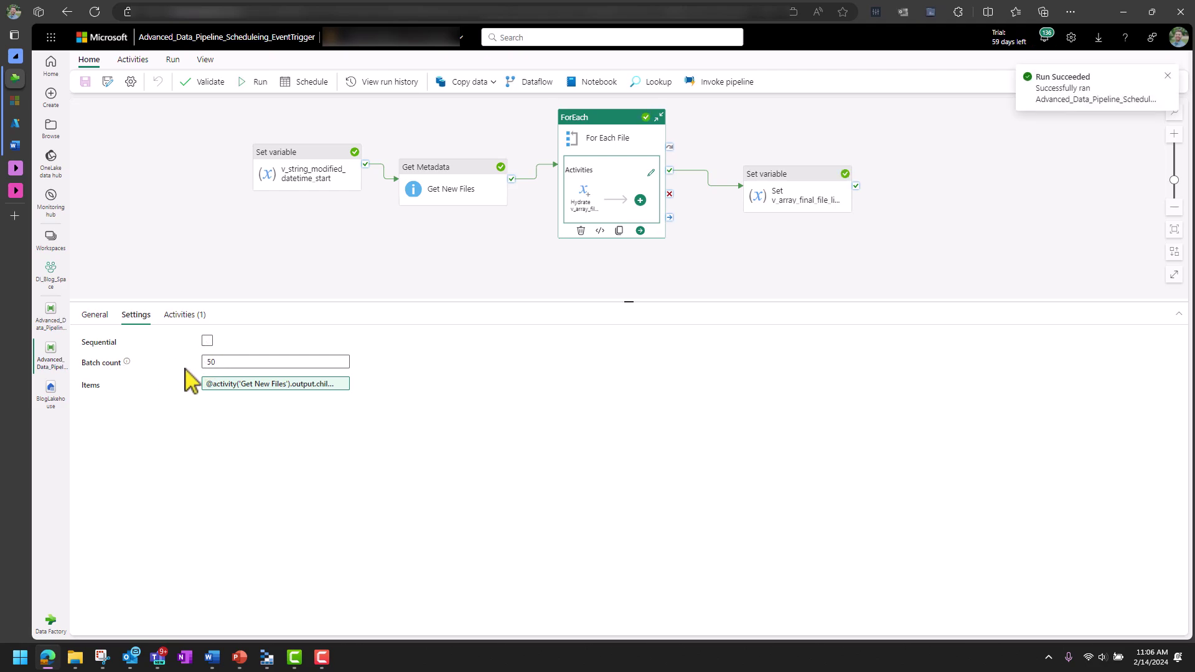
pyautogui.moveTo(276, 362)
pyautogui.click(222, 365)
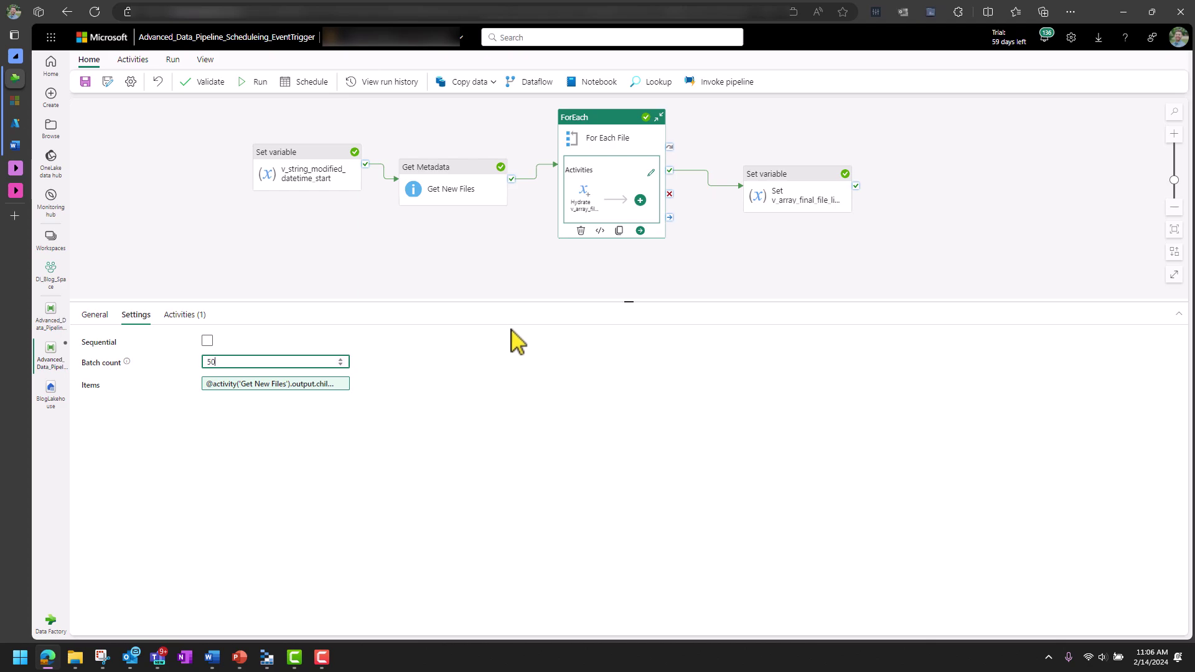
pyautogui.moveTo(587, 200)
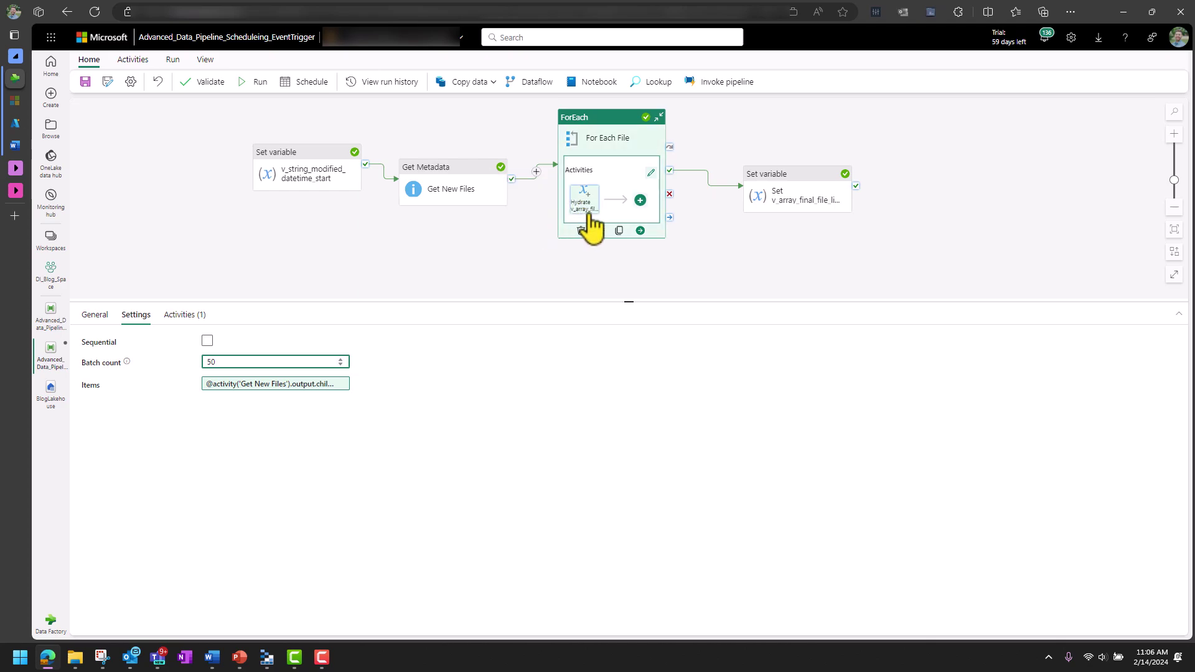
pyautogui.click(208, 342)
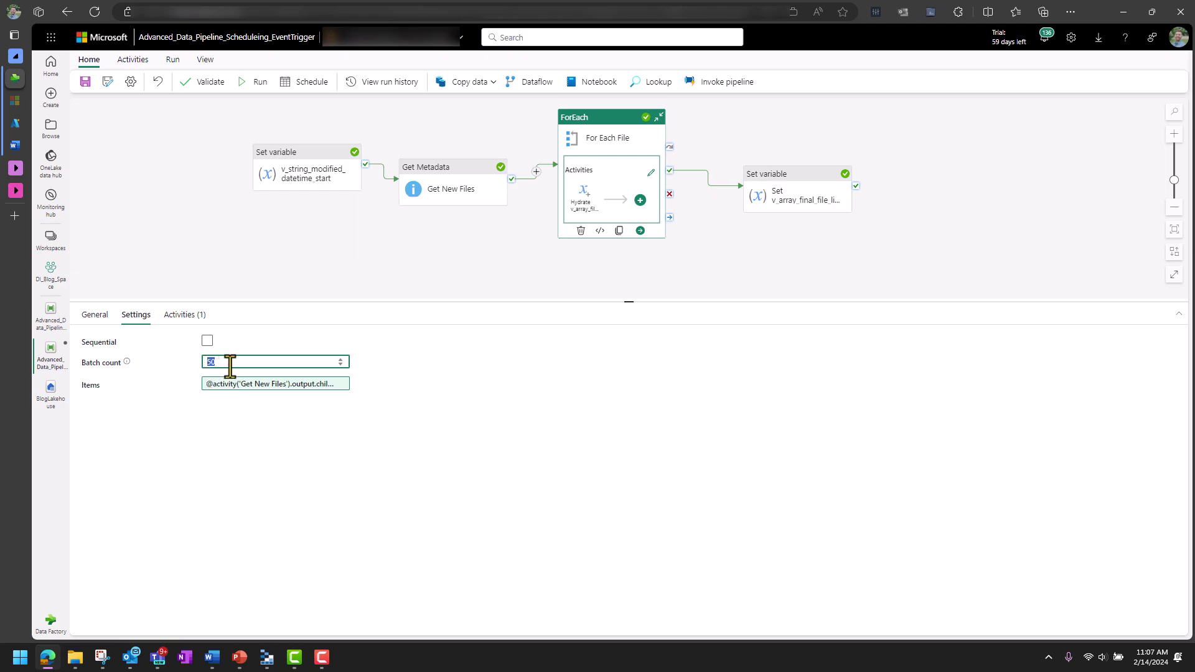
# Enlarge the run output and inspect the datetime-start variable's input and output value
pyautogui.click(203, 277)
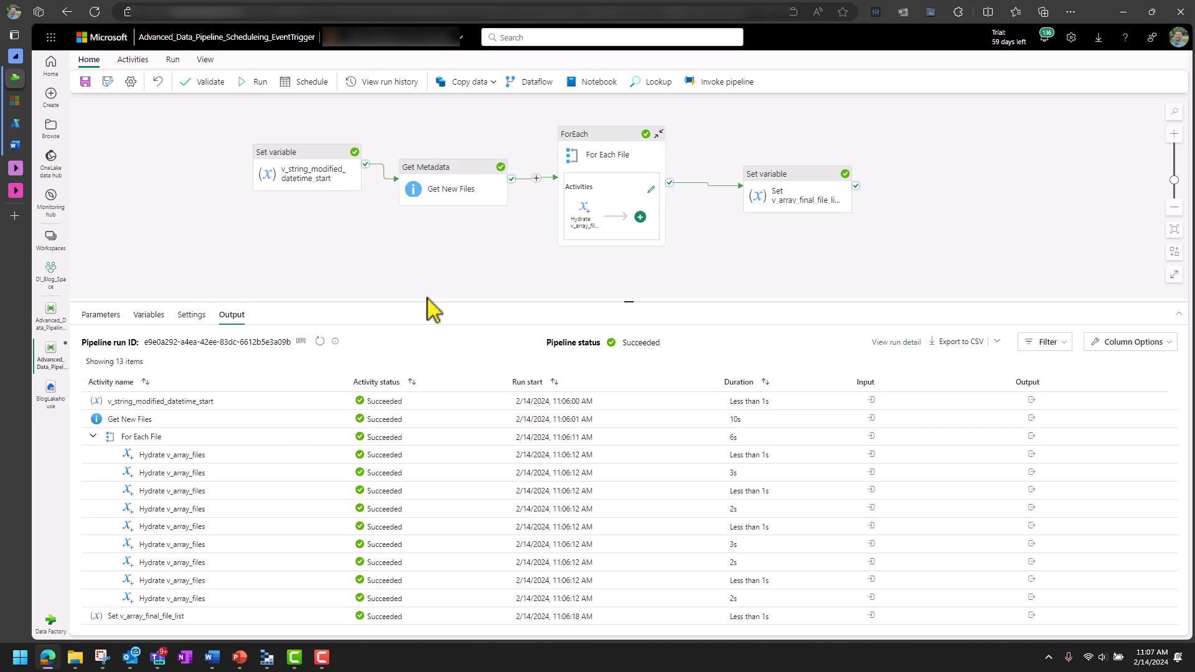
pyautogui.moveTo(422, 302); pyautogui.dragTo(421, 204)
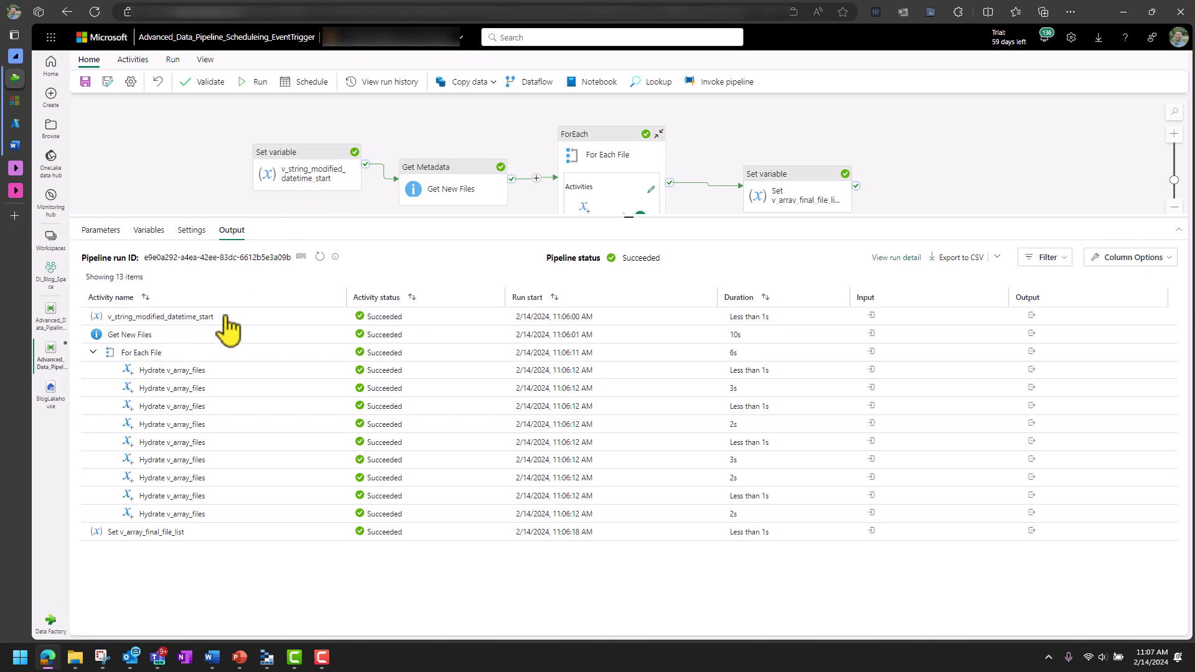
pyautogui.click(872, 317)
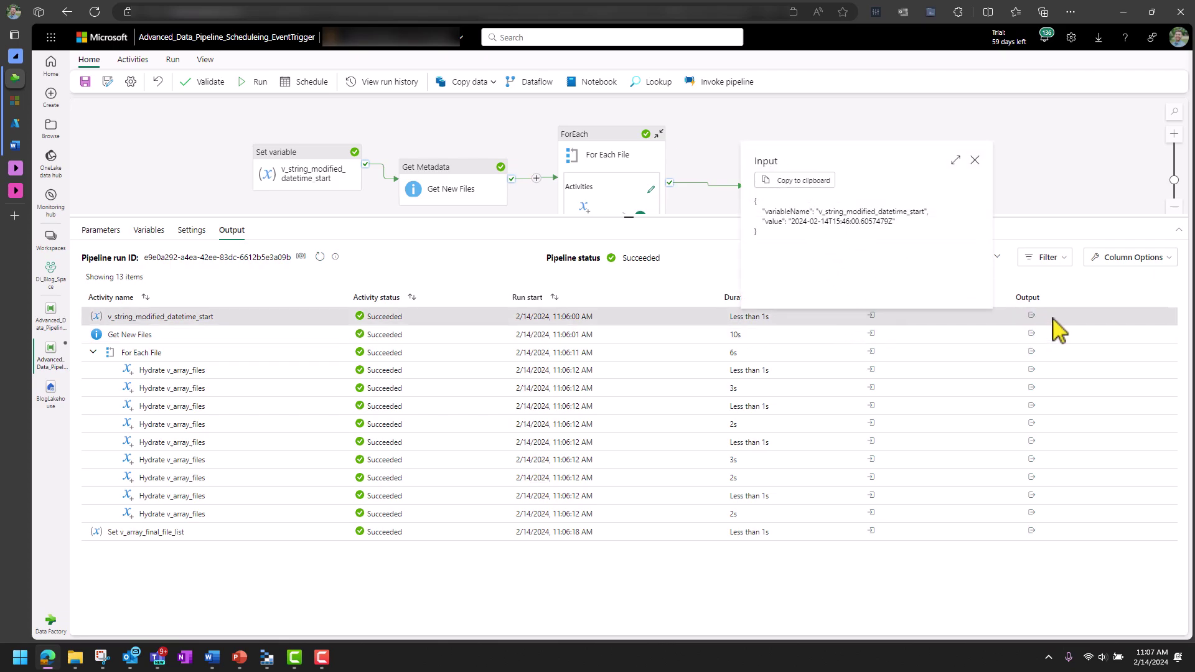
pyautogui.click(1030, 317)
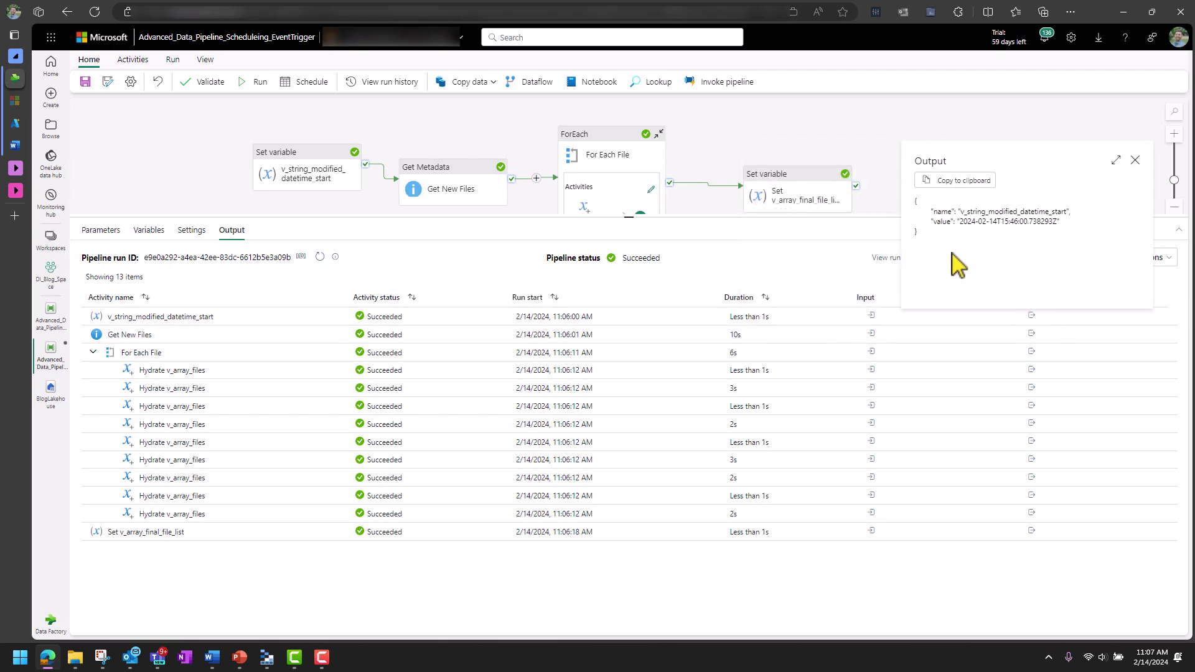
pyautogui.click(1009, 228)
pyautogui.moveTo(1058, 223); pyautogui.dragTo(953, 224)
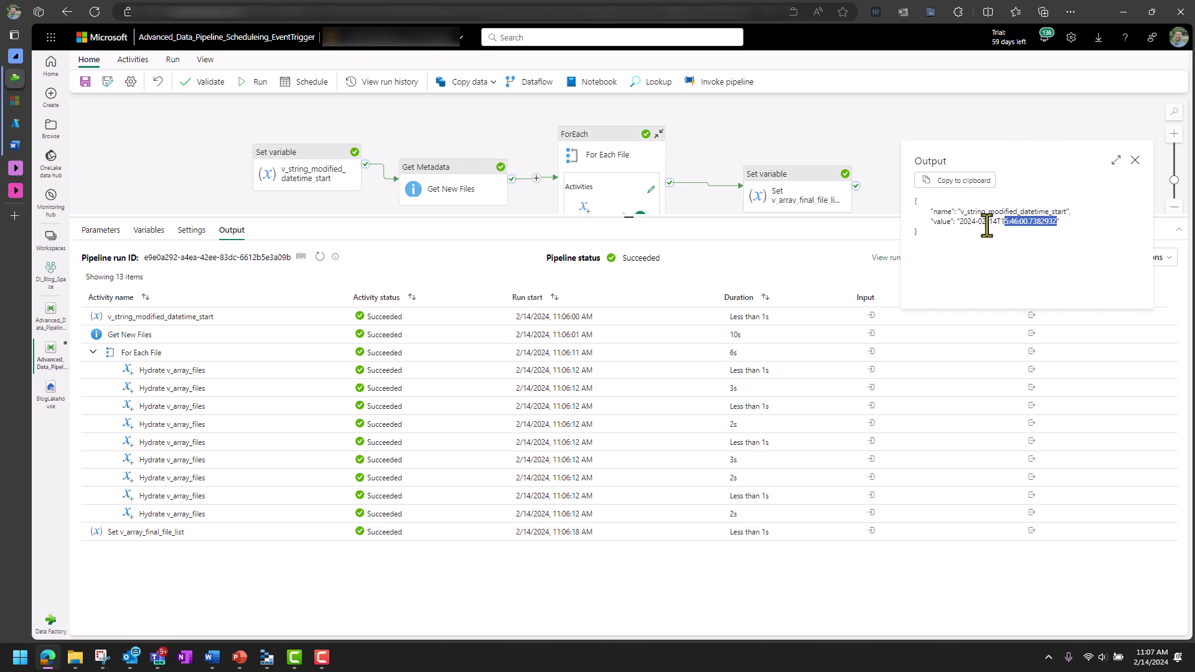
pyautogui.click(1034, 271)
pyautogui.moveTo(1058, 222)
pyautogui.mouseDown()
pyautogui.moveTo(979, 241)
pyautogui.moveTo(953, 224)
pyautogui.mouseUp()
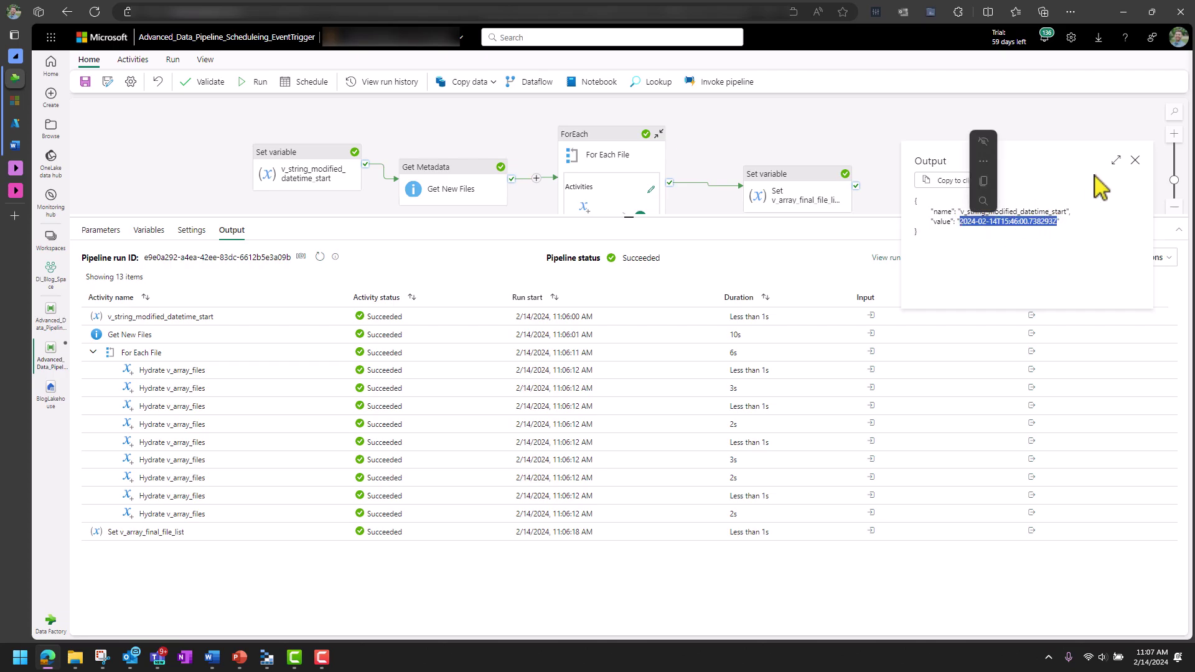
pyautogui.click(1135, 159)
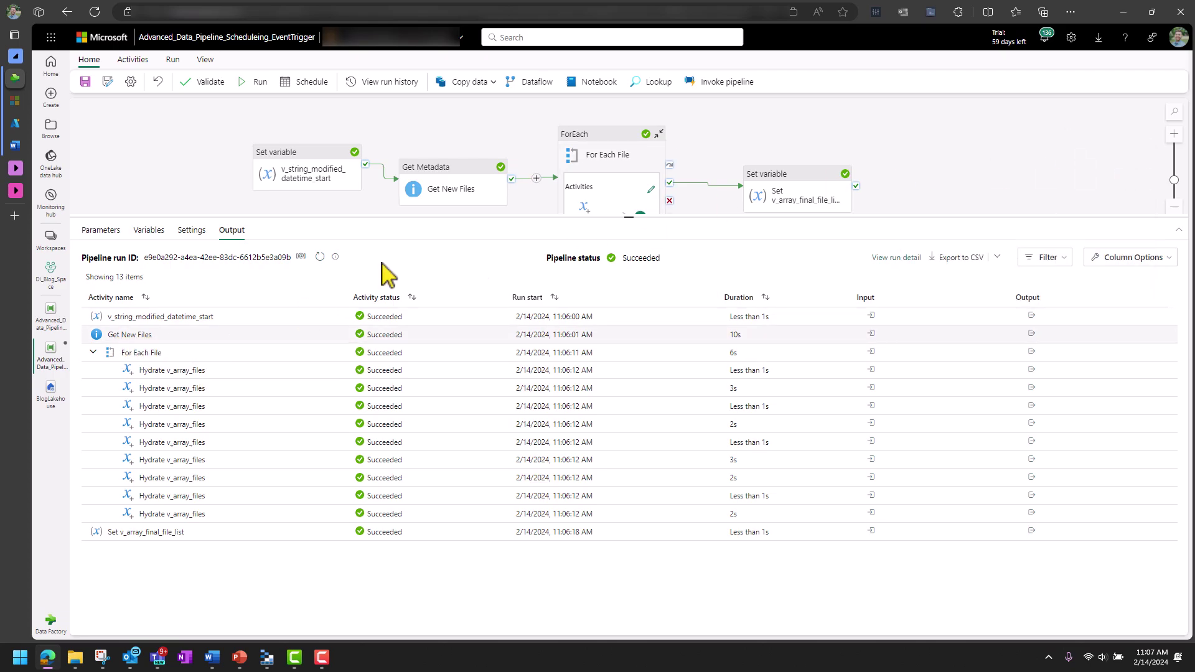
pyautogui.moveTo(454, 183)
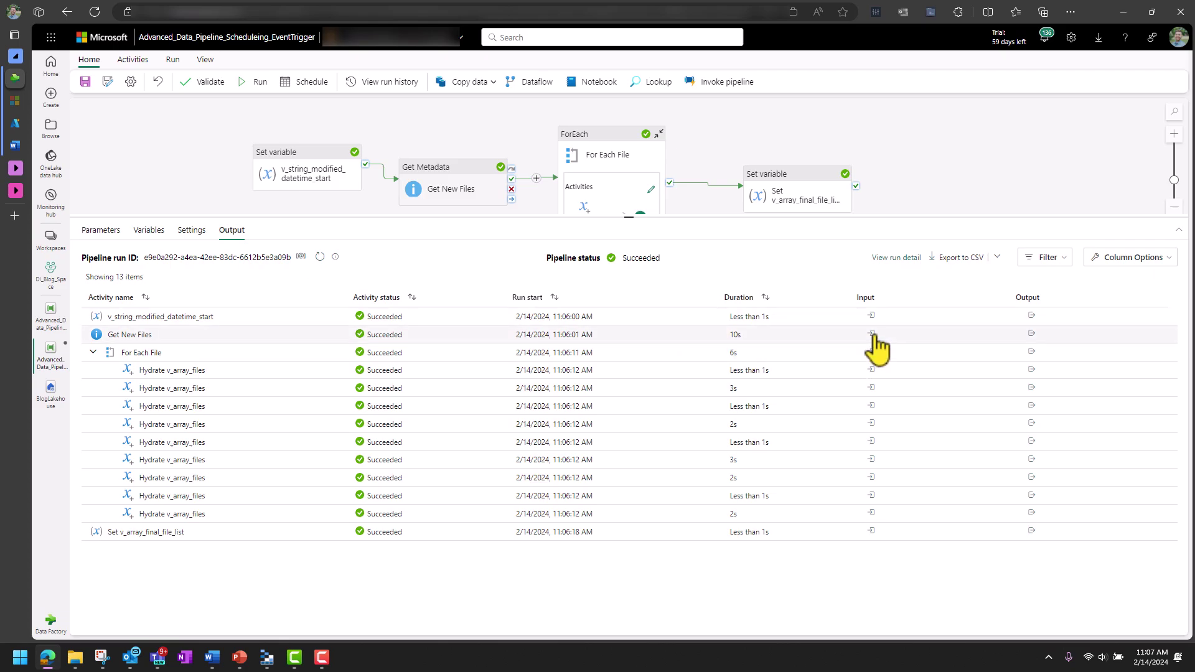
# Examine Get New Files' full input JSON, highlighting its storeSettings modifiedDatetimeStart line
pyautogui.click(871, 335)
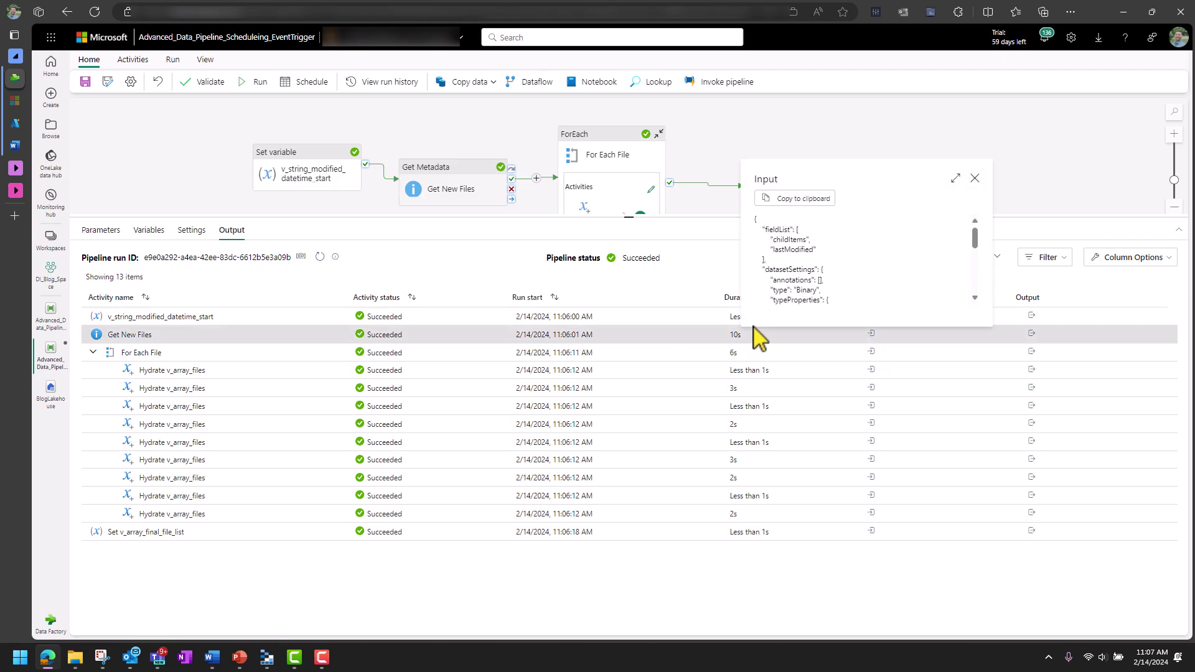
pyautogui.click(957, 179)
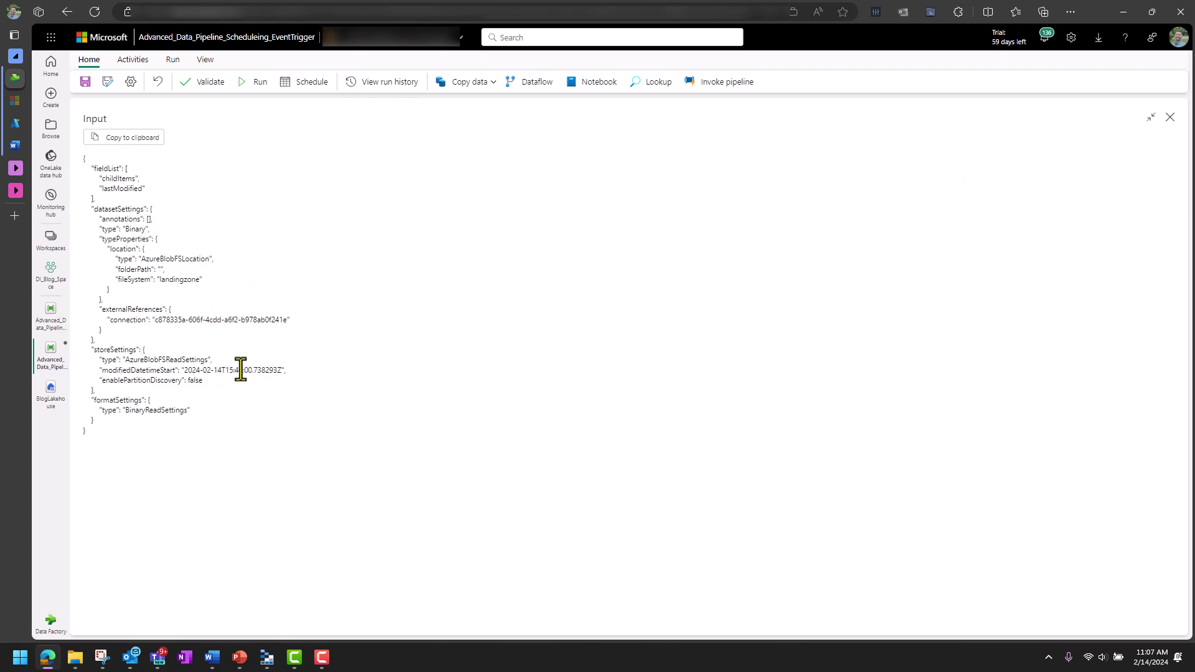
pyautogui.doubleClick(136, 370)
pyautogui.doubleClick(115, 349)
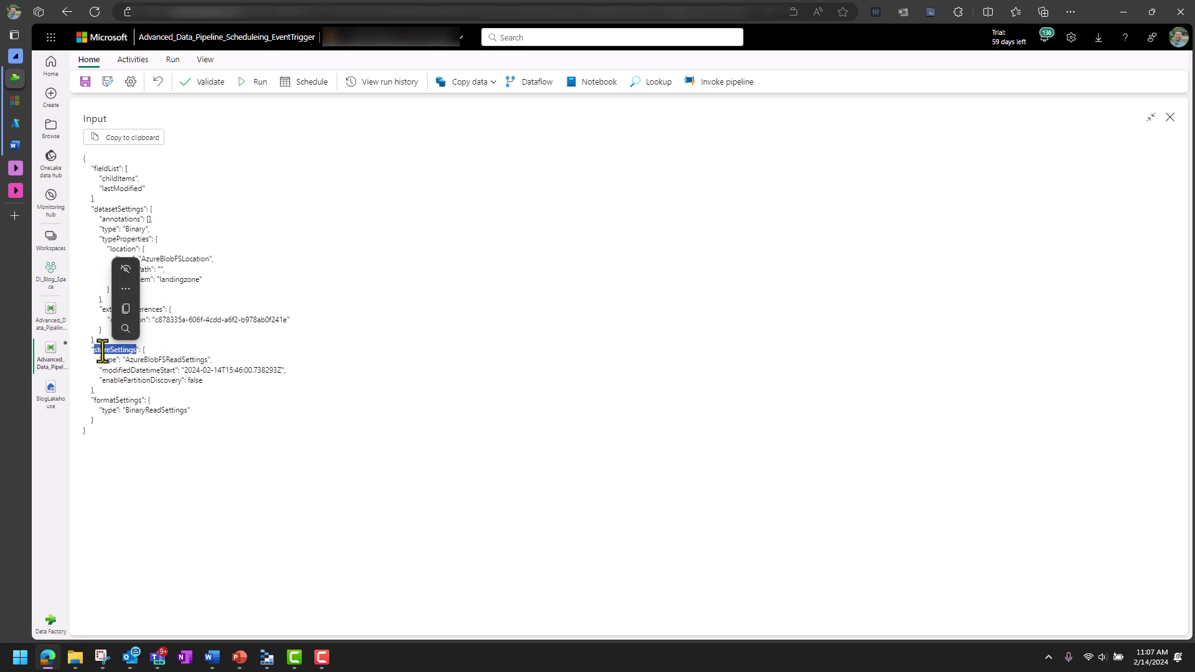
pyautogui.doubleClick(136, 370)
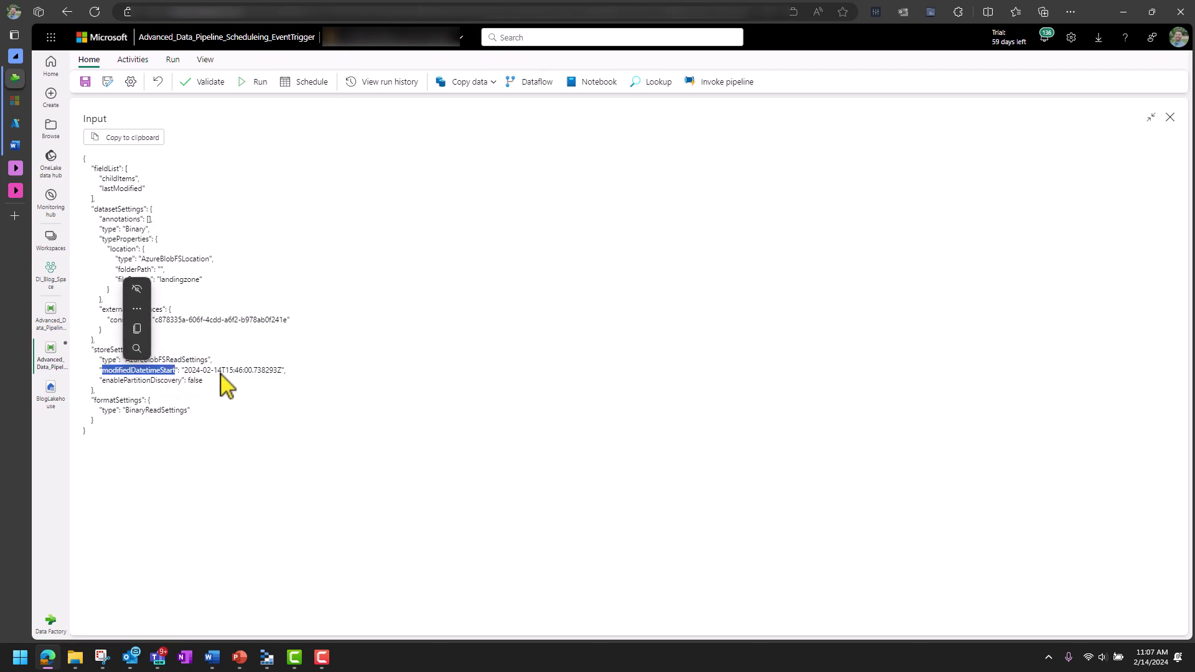
pyautogui.click(234, 387)
pyautogui.moveTo(282, 369); pyautogui.dragTo(99, 370)
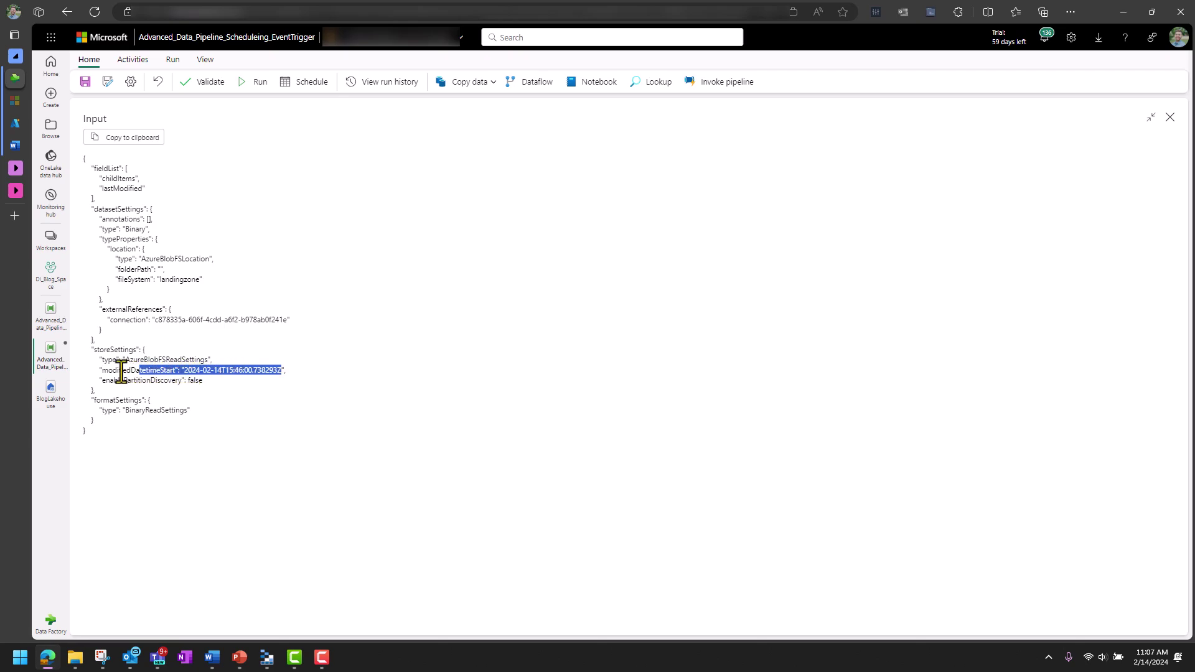
pyautogui.click(314, 391)
pyautogui.moveTo(284, 369); pyautogui.dragTo(98, 370)
pyautogui.click(1170, 118)
pyautogui.click(1171, 119)
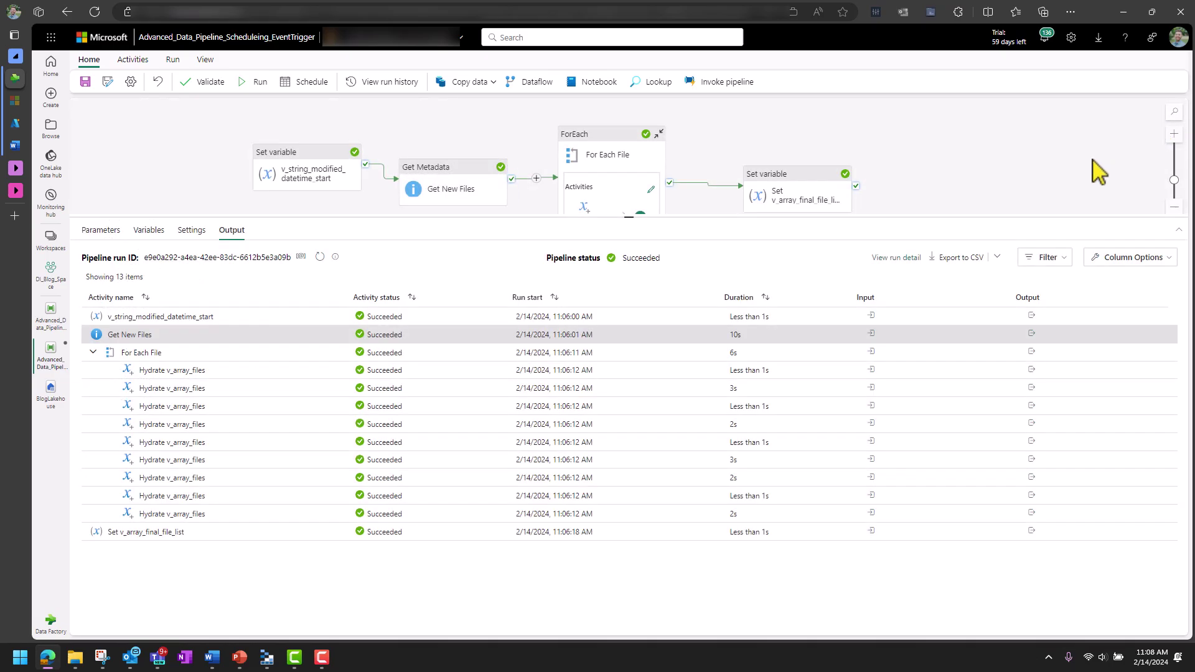
pyautogui.click(1031, 335)
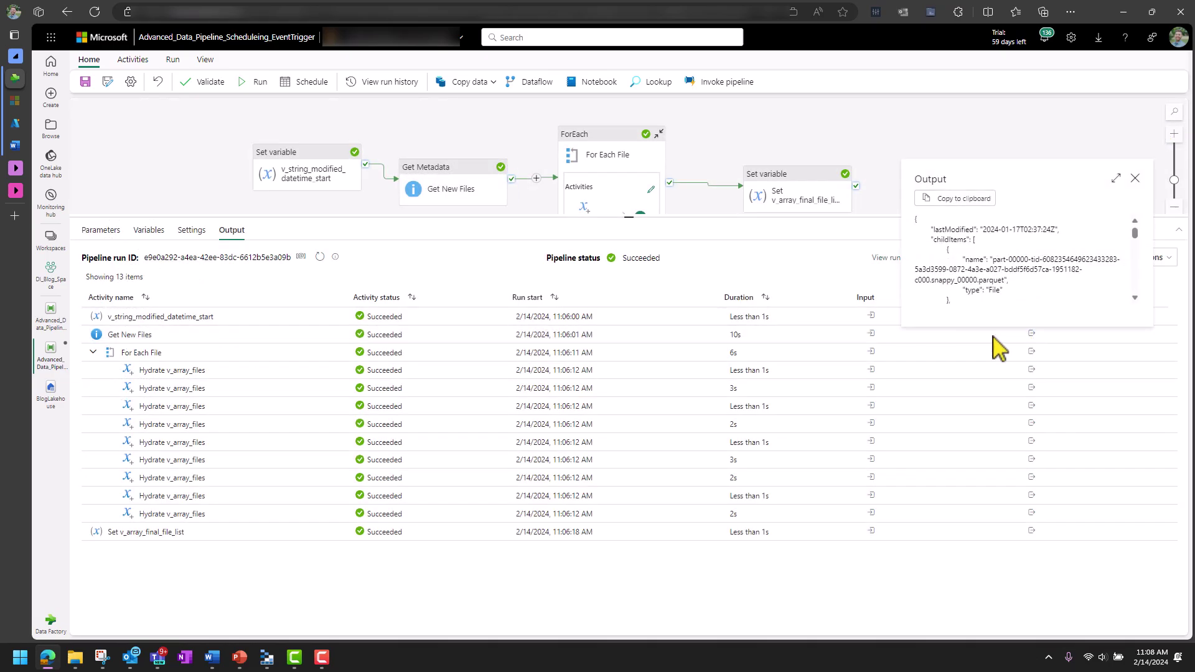
pyautogui.click(1117, 180)
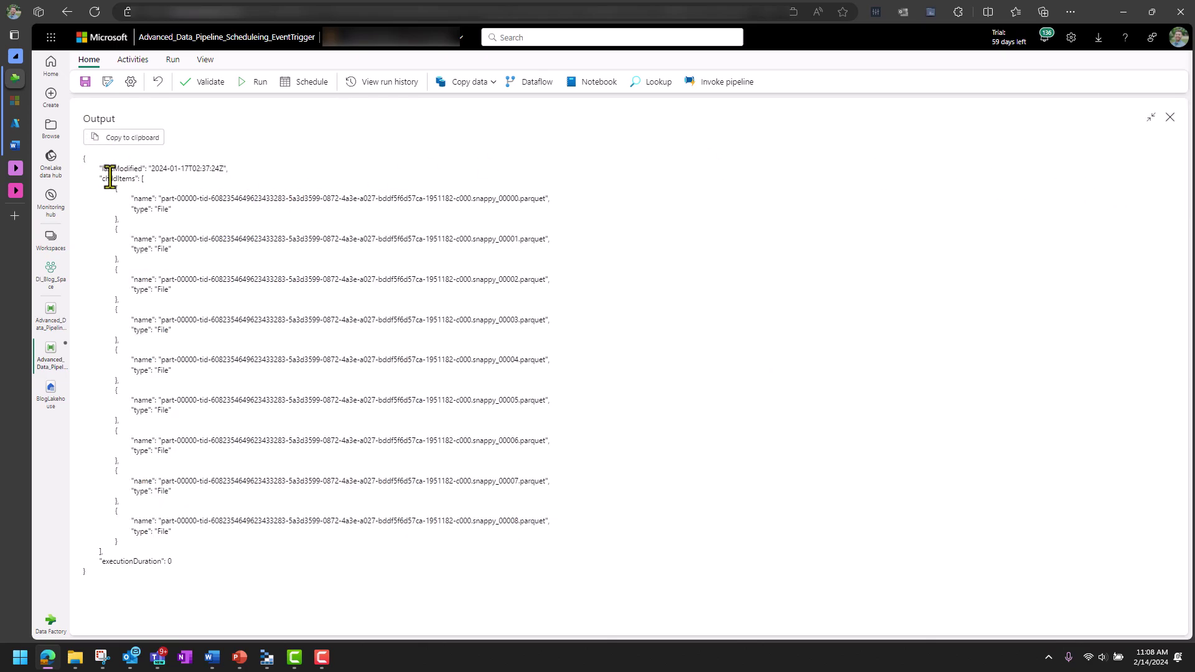
pyautogui.click(238, 182)
pyautogui.moveTo(226, 168); pyautogui.dragTo(104, 169)
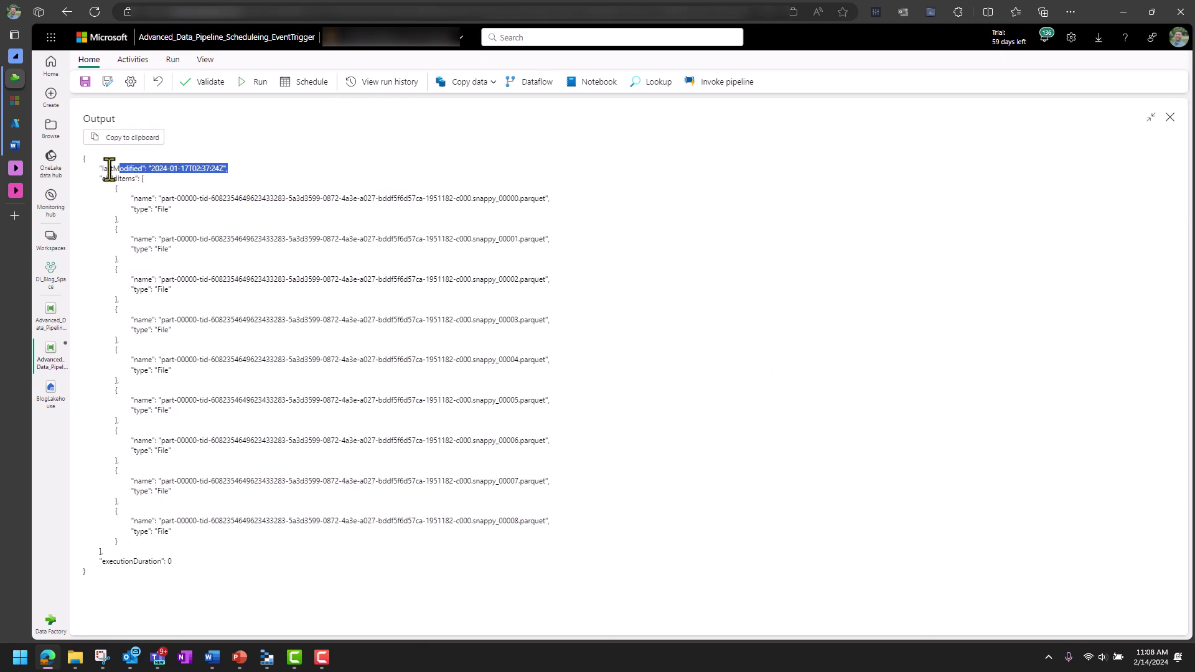
pyautogui.click(122, 180)
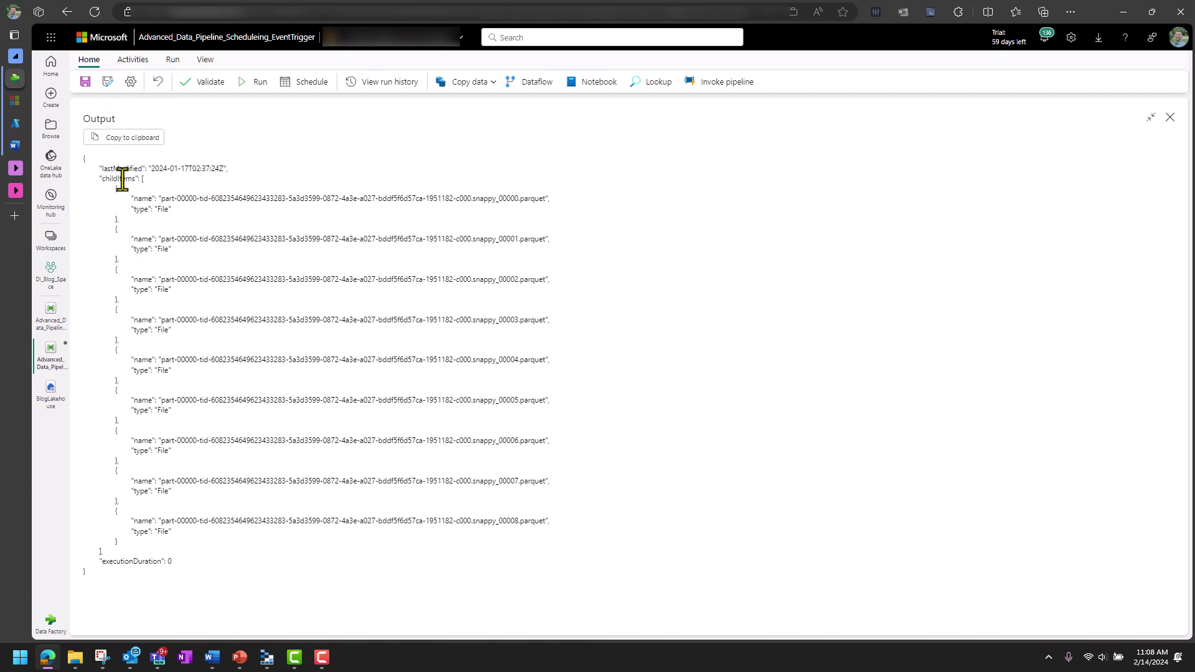
pyautogui.doubleClick(116, 178)
pyautogui.click(145, 197)
pyautogui.doubleClick(120, 180)
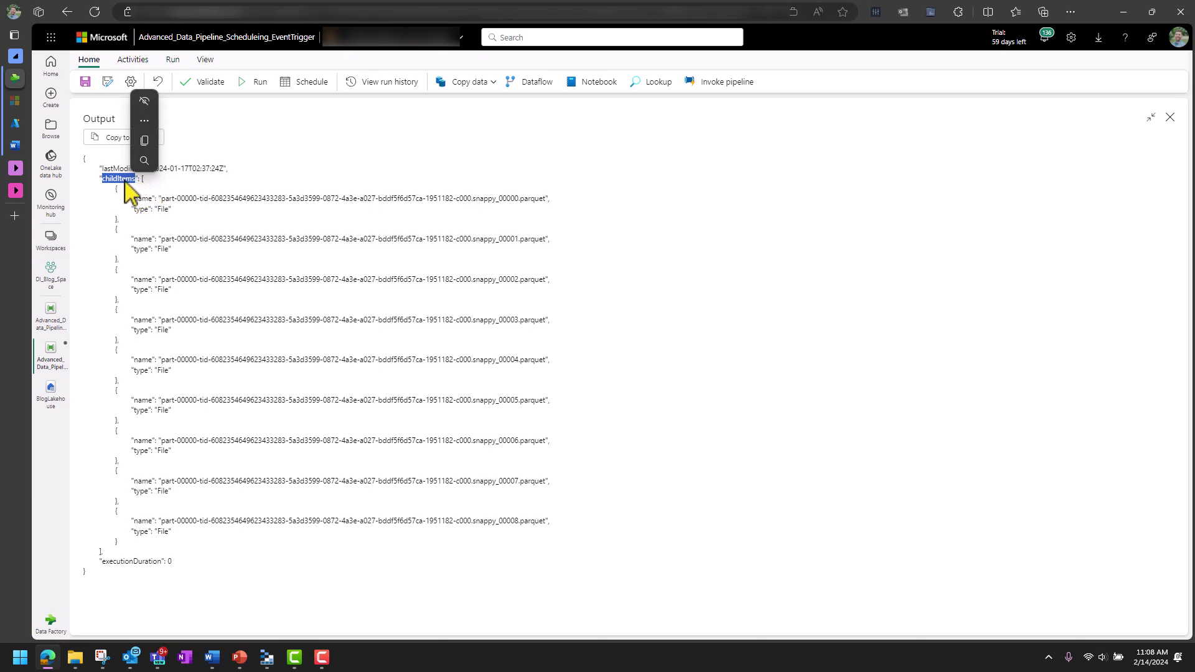
pyautogui.click(144, 191)
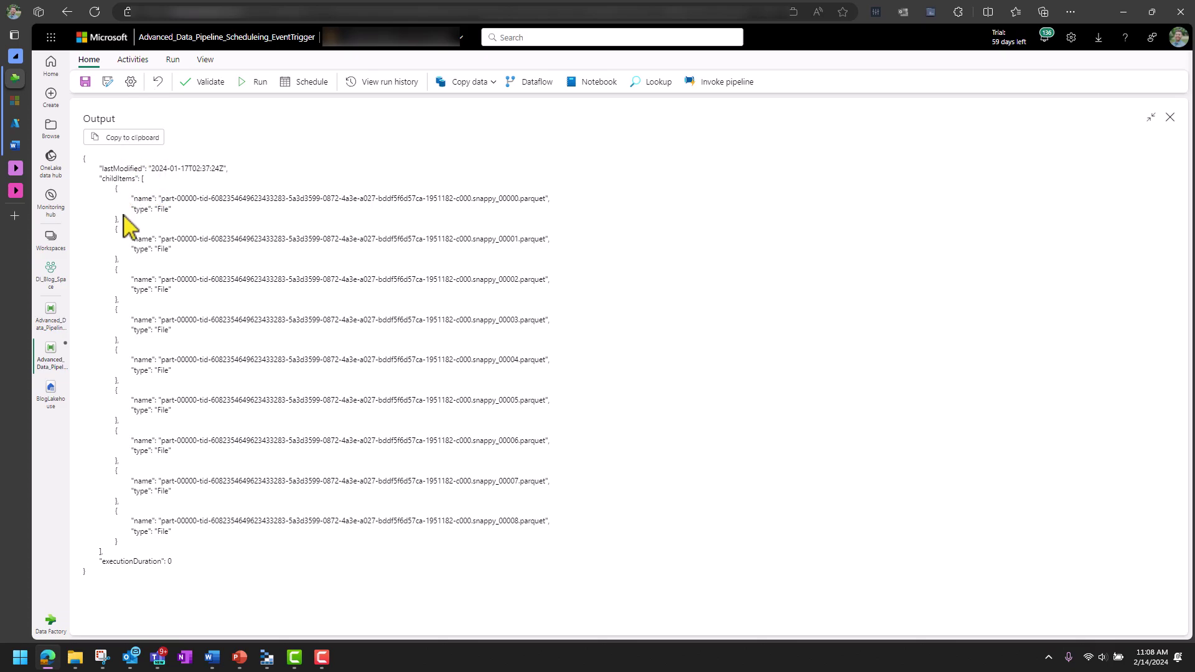
pyautogui.moveTo(121, 220); pyautogui.dragTo(117, 189)
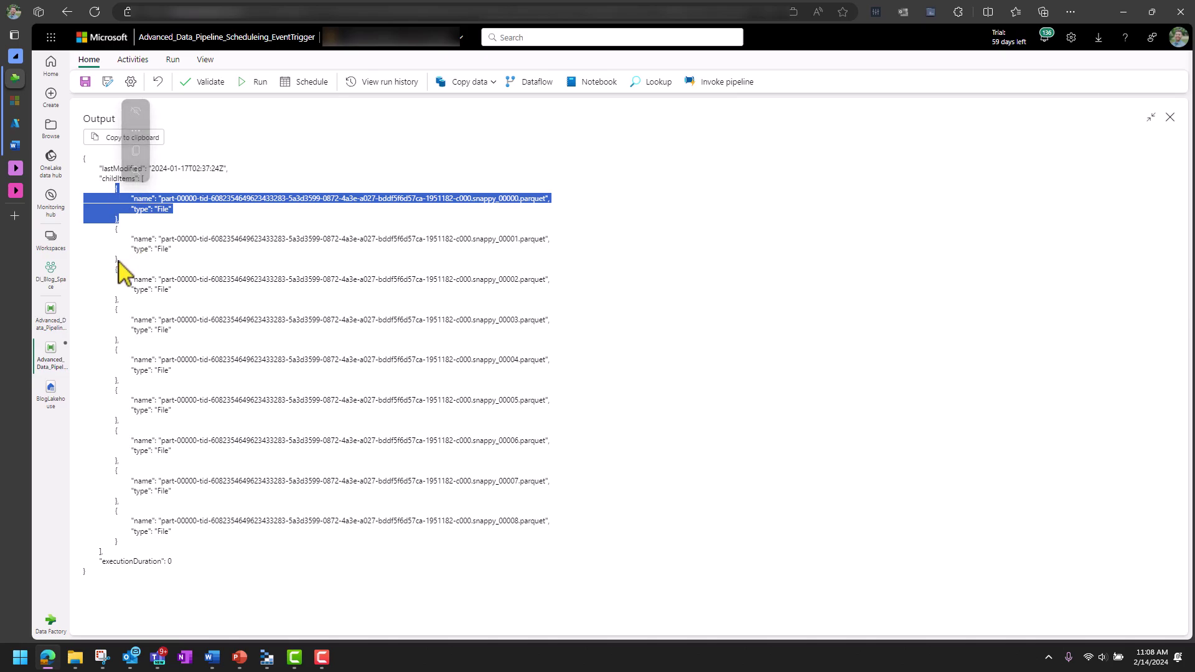
pyautogui.moveTo(117, 262); pyautogui.dragTo(116, 229)
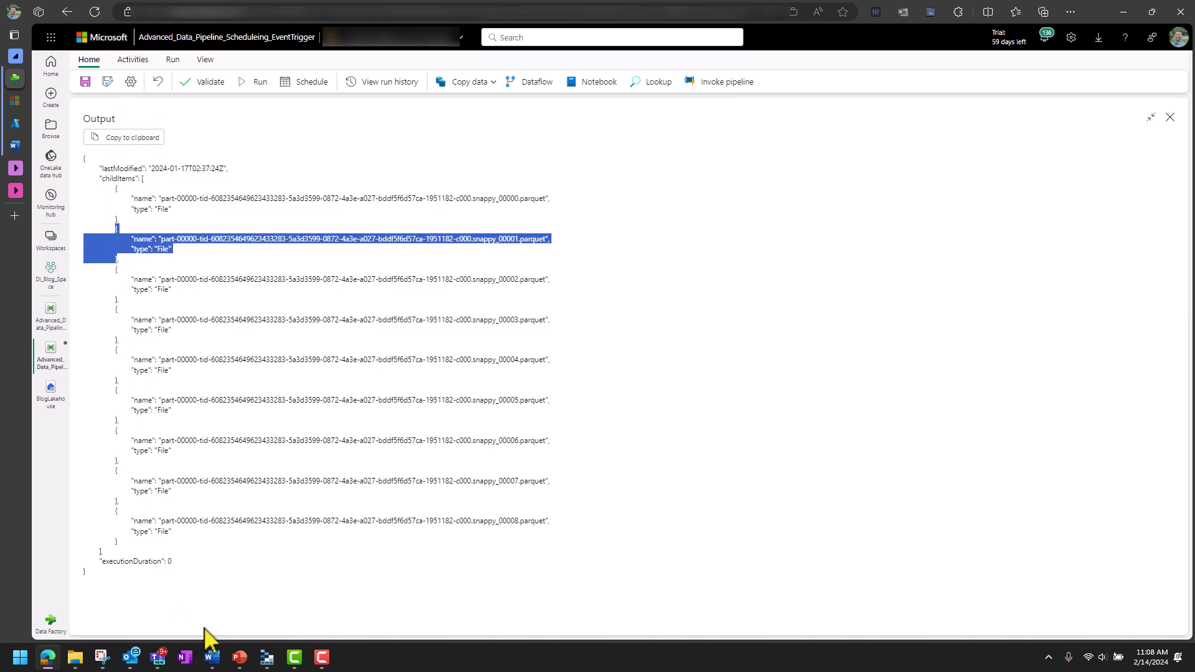
pyautogui.click(268, 660)
pyautogui.click(390, 311)
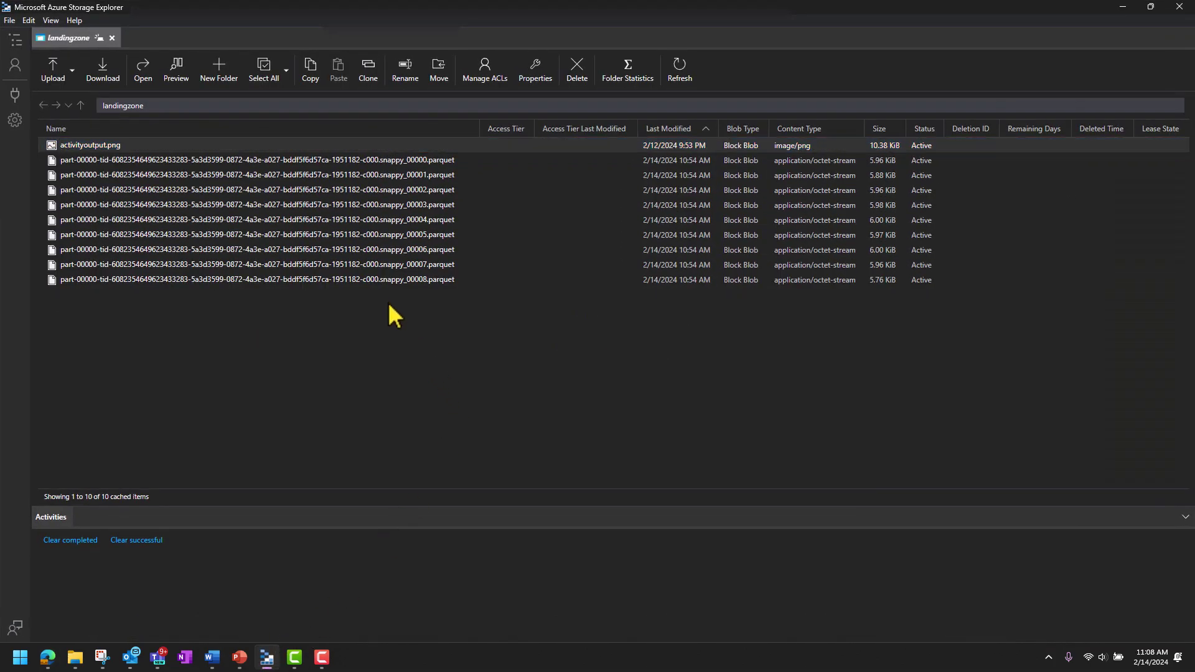
pyautogui.click(1126, 13)
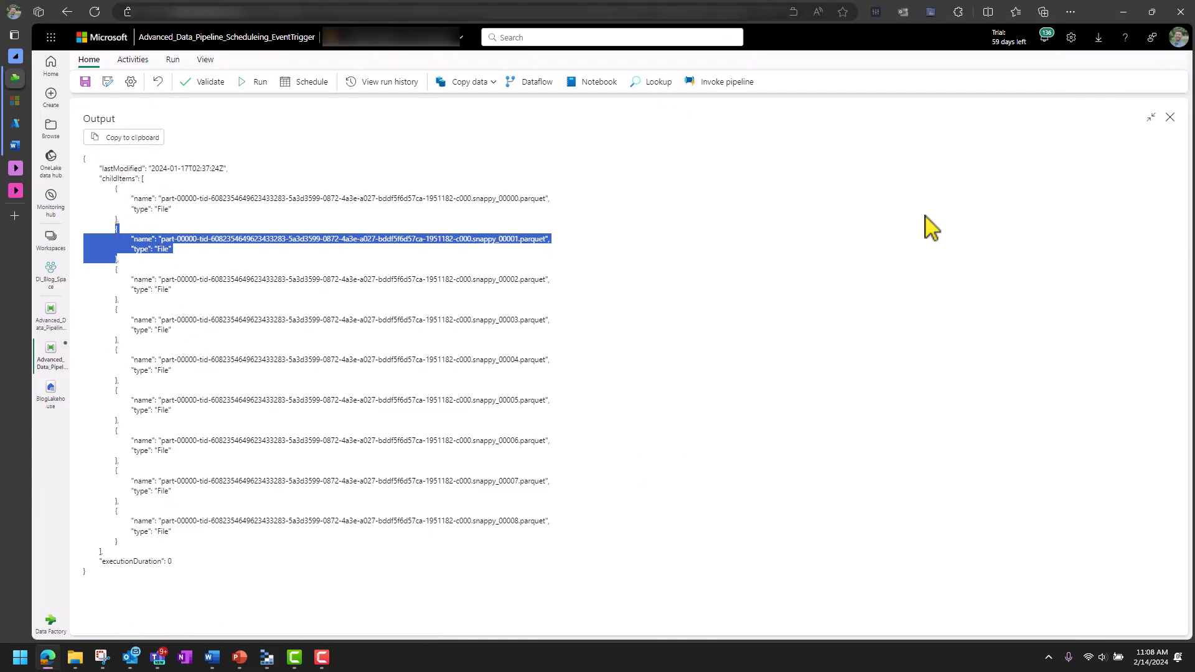
# Leave full-page output and inspect For Each File's Items expression without changing it
pyautogui.click(1170, 117)
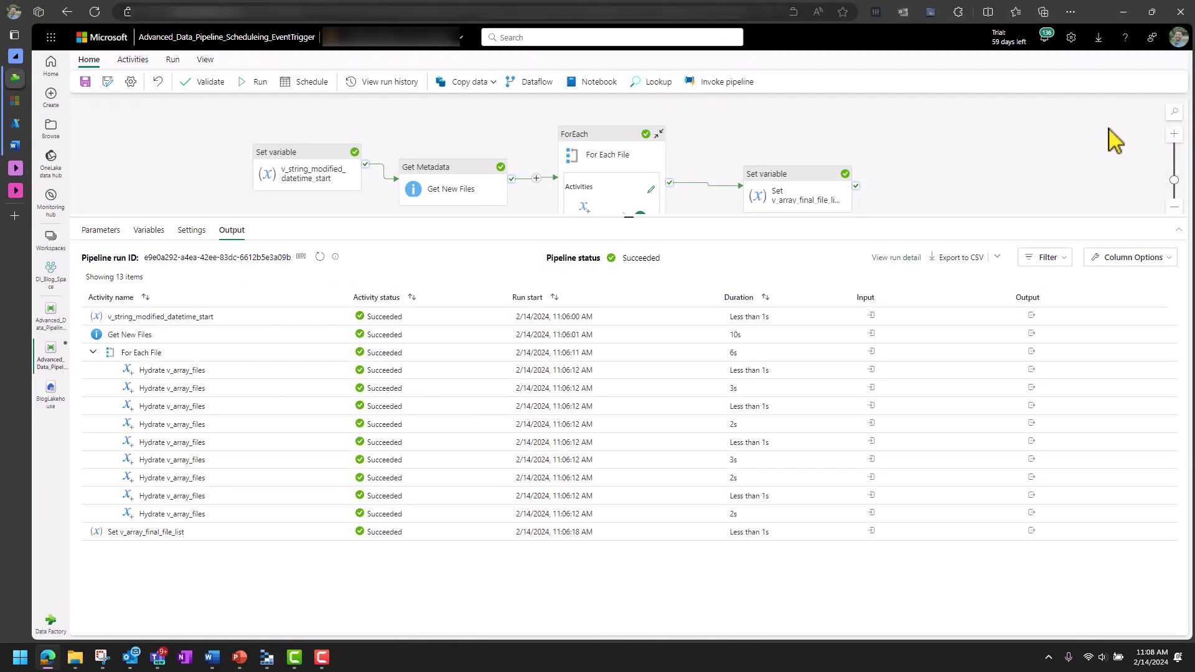
pyautogui.moveTo(465, 157); pyautogui.dragTo(446, 136)
pyautogui.click(581, 135)
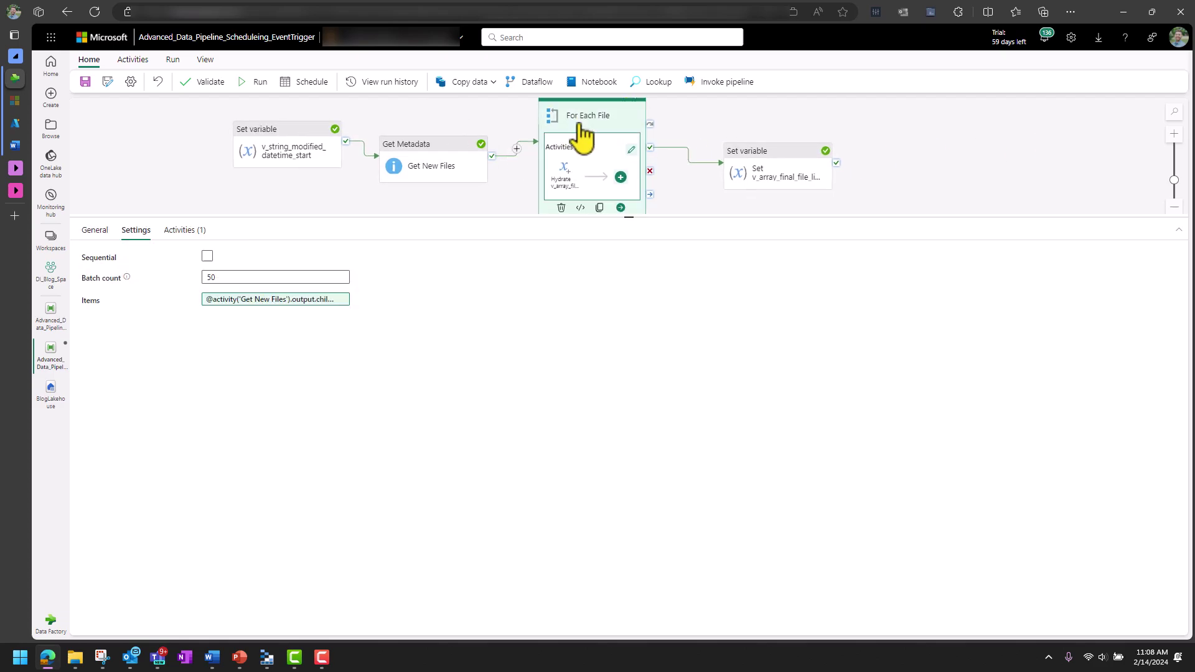
pyautogui.click(285, 300)
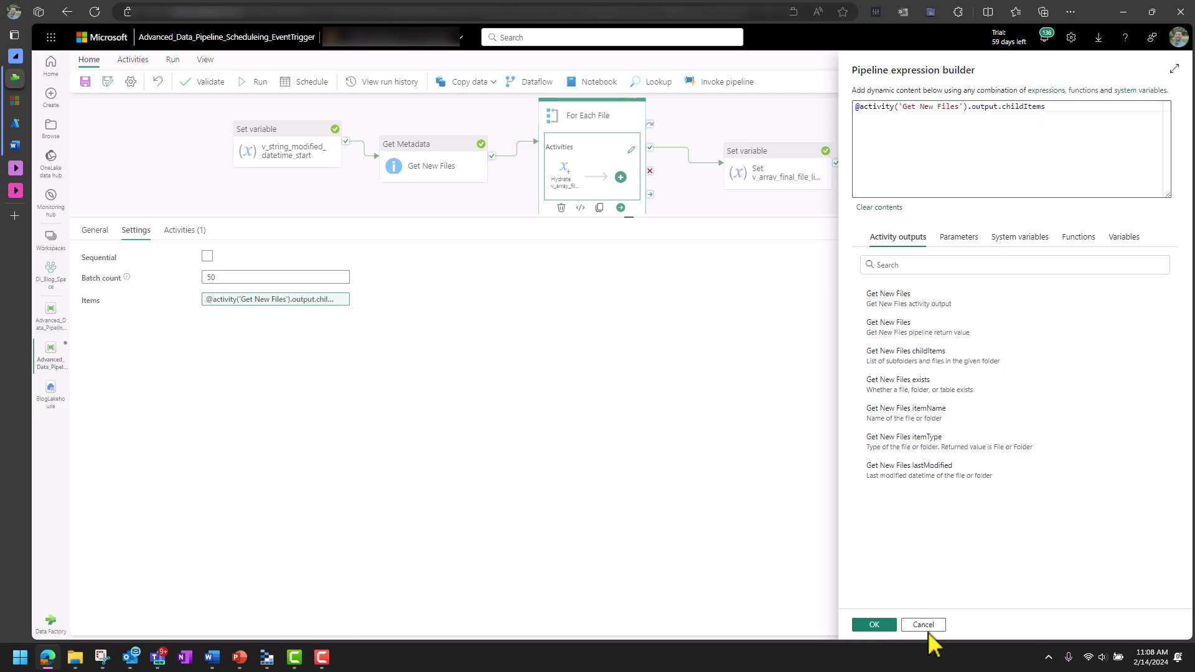
pyautogui.click(924, 625)
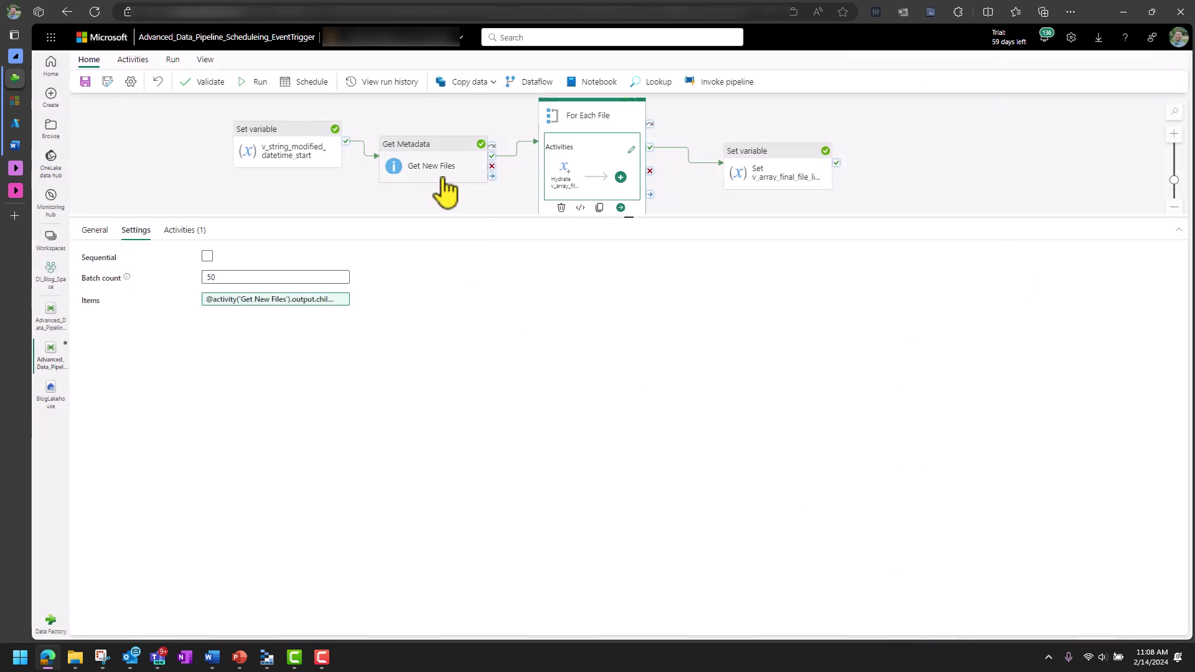
pyautogui.click(443, 221)
# Review Get New Files' run output, highlighting its childItems list
pyautogui.click(1032, 335)
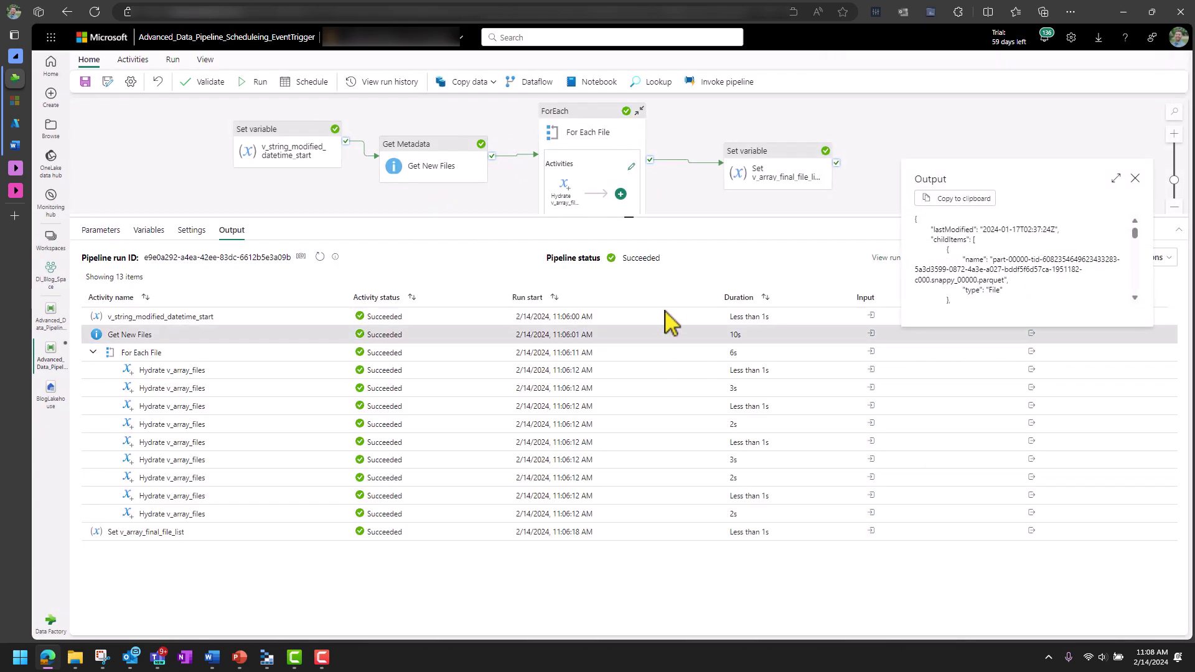
pyautogui.moveTo(966, 240); pyautogui.dragTo(990, 266)
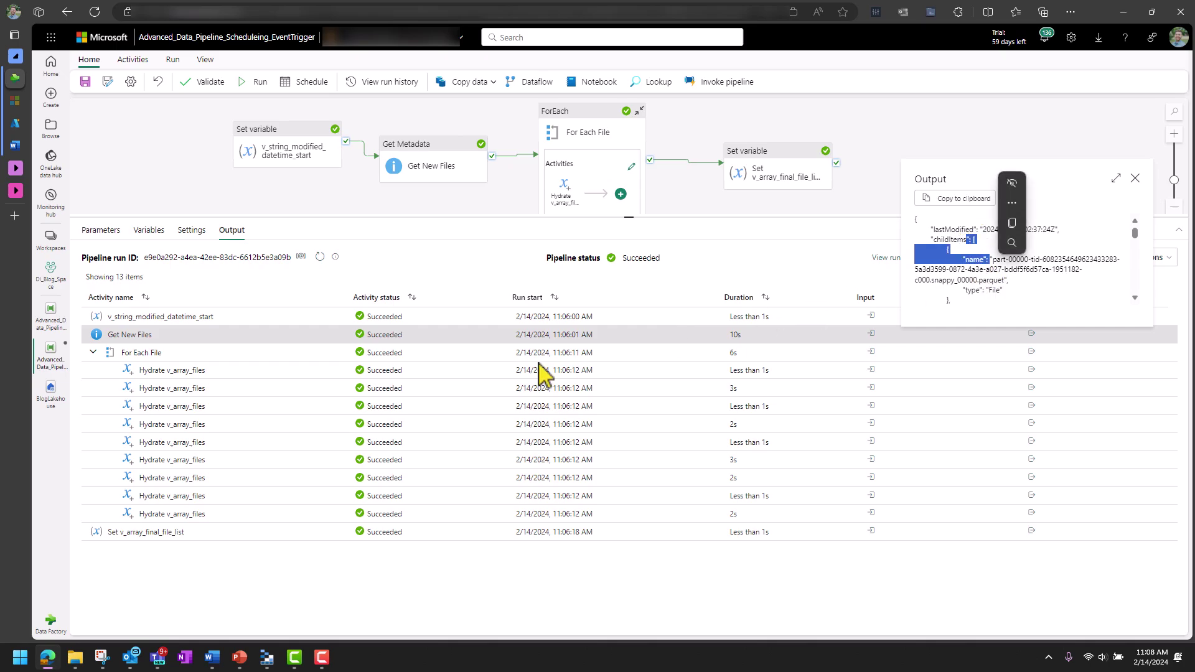
pyautogui.click(286, 587)
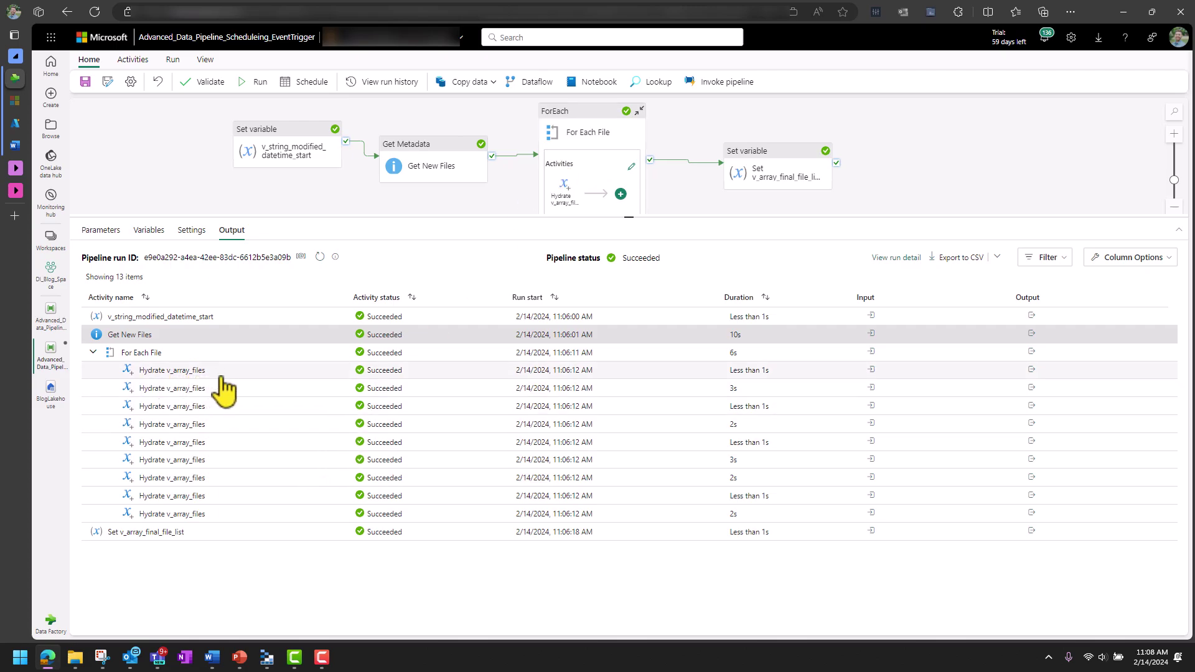
pyautogui.click(1031, 370)
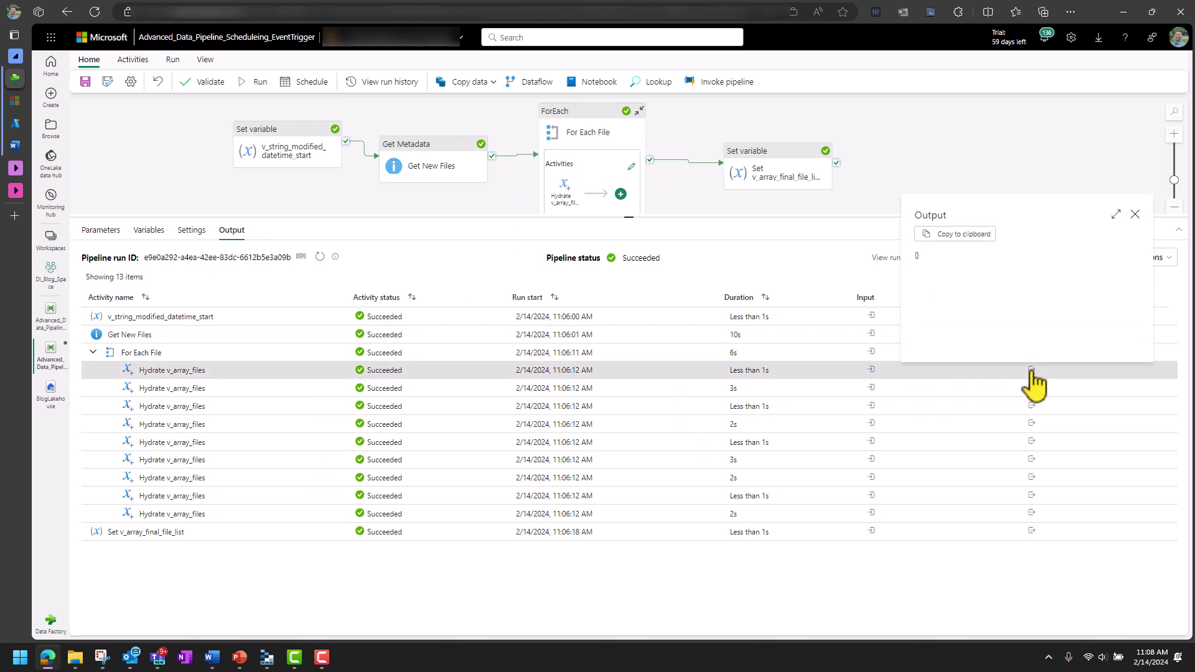
pyautogui.click(871, 369)
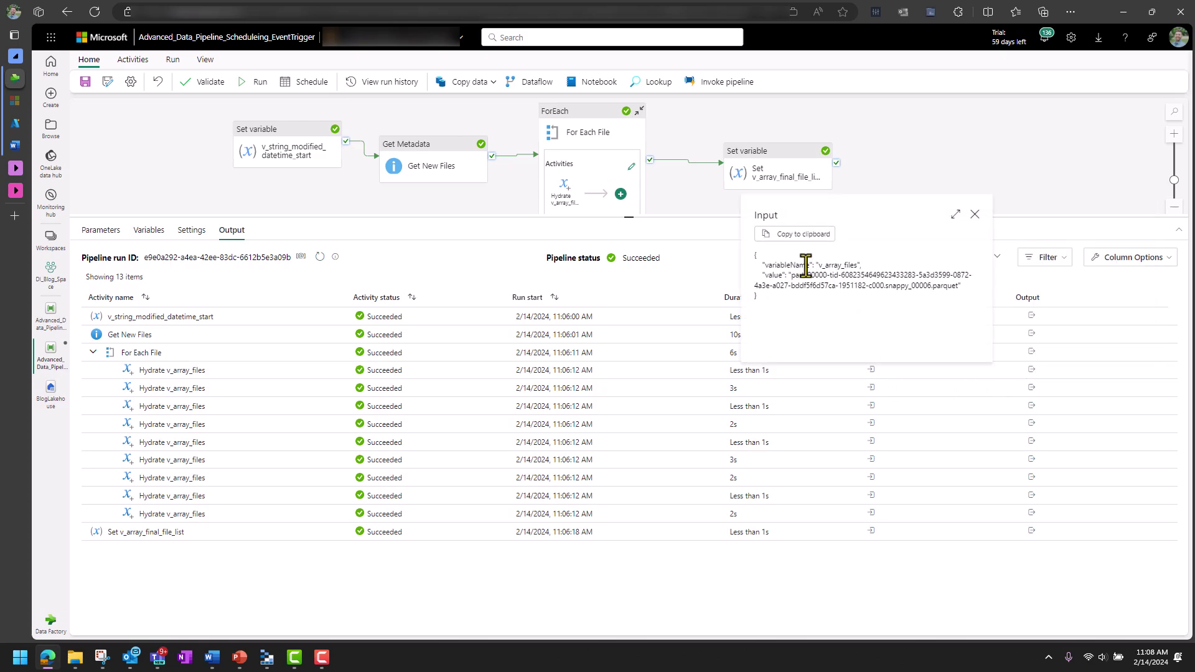
pyautogui.moveTo(789, 276); pyautogui.dragTo(960, 286)
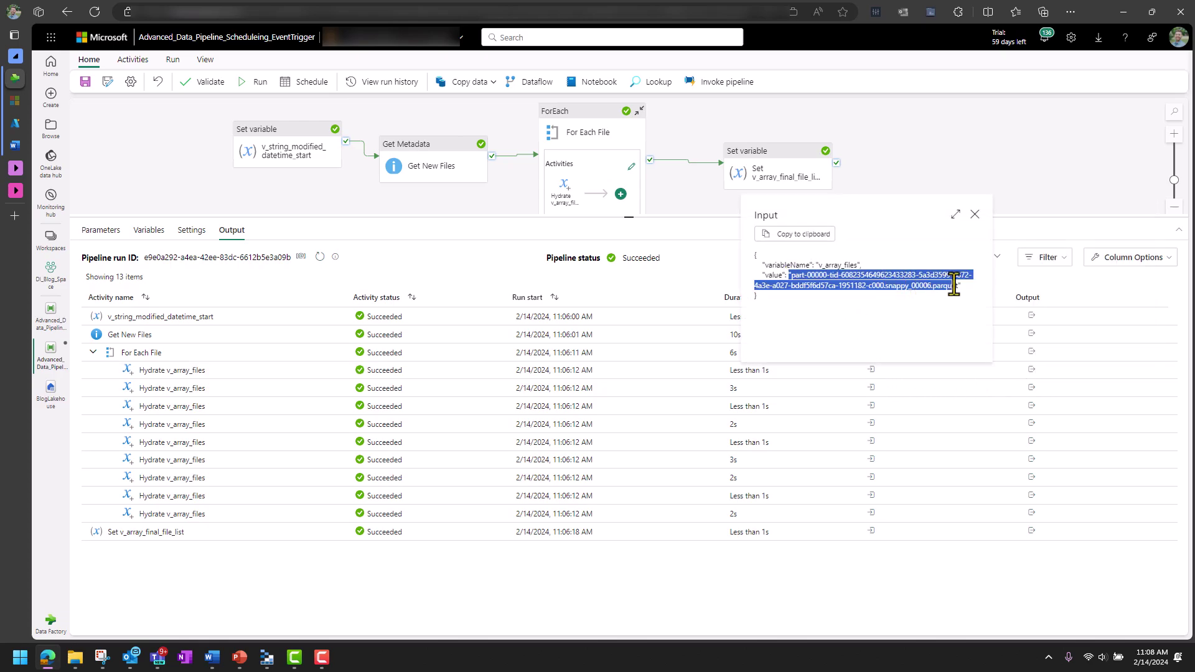
pyautogui.click(980, 215)
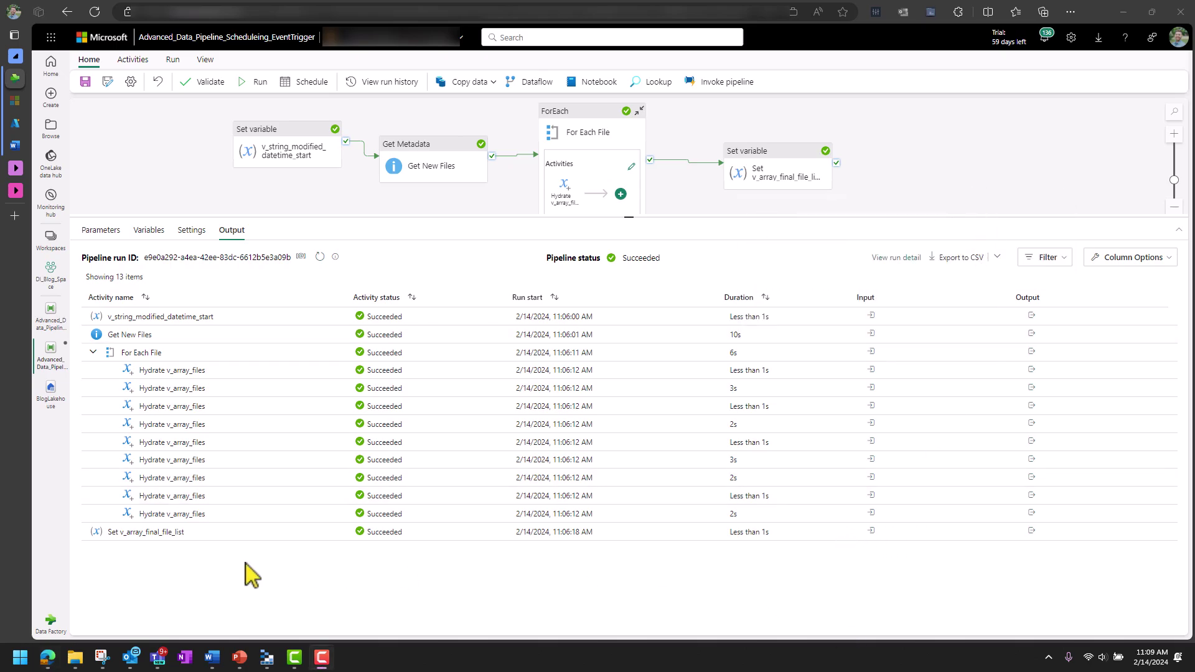
pyautogui.moveTo(626, 192)
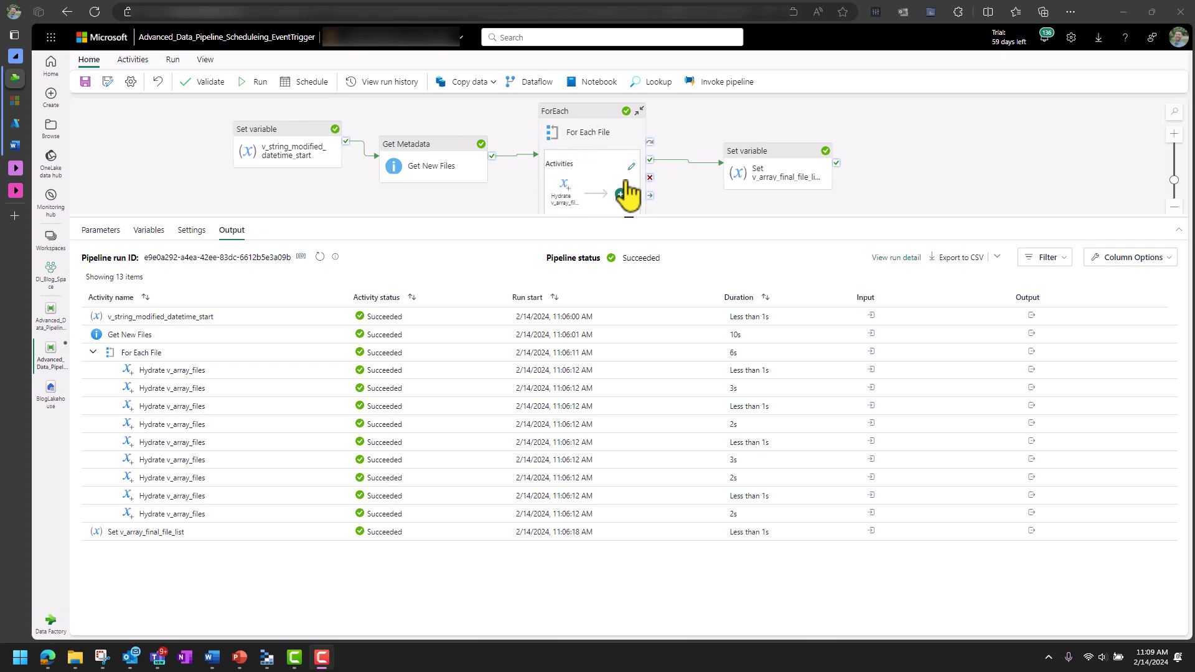
pyautogui.click(775, 168)
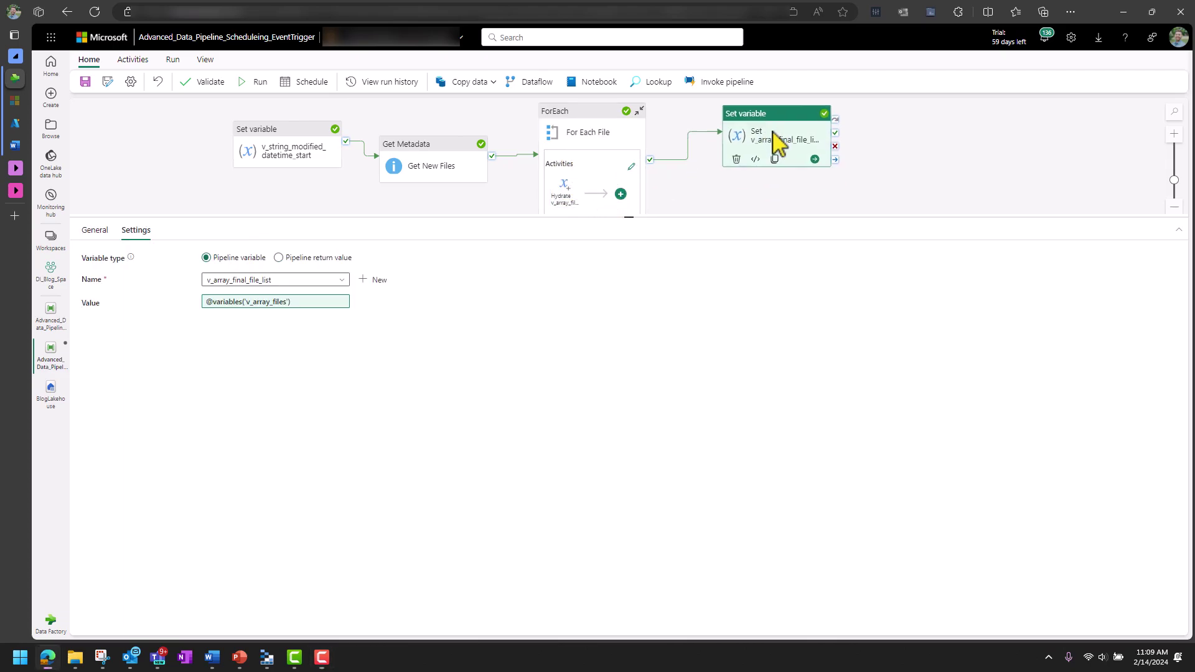
pyautogui.click(714, 208)
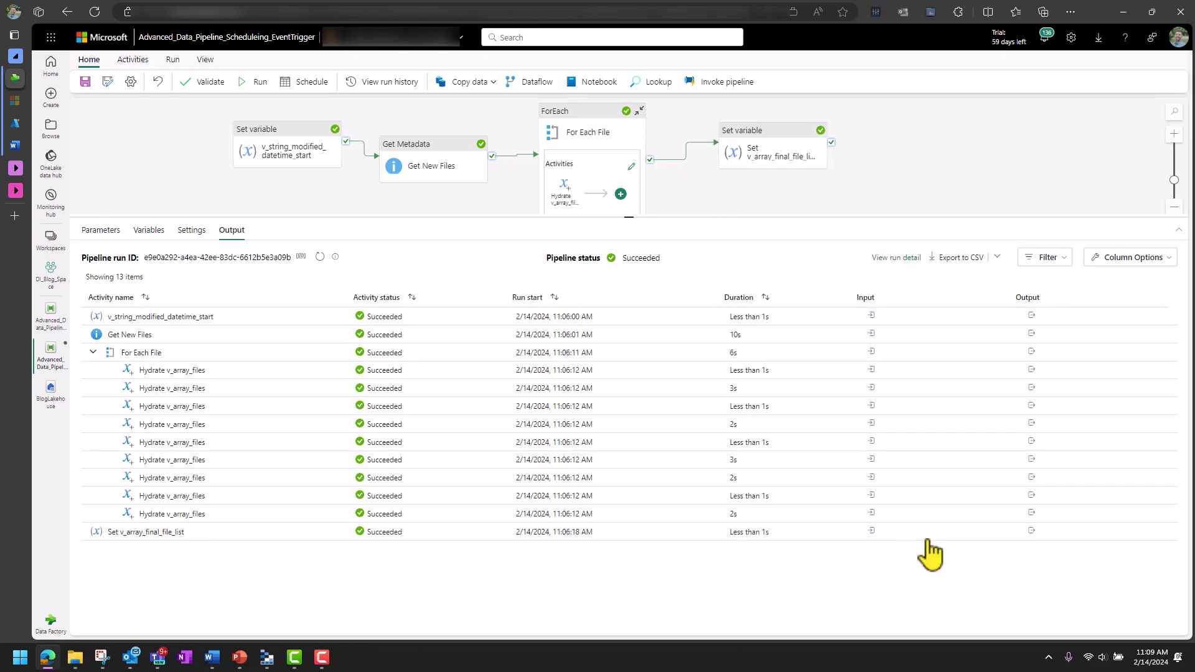
# Show the final Set variable output full page and highlight its nine parquet file names
pyautogui.click(1032, 532)
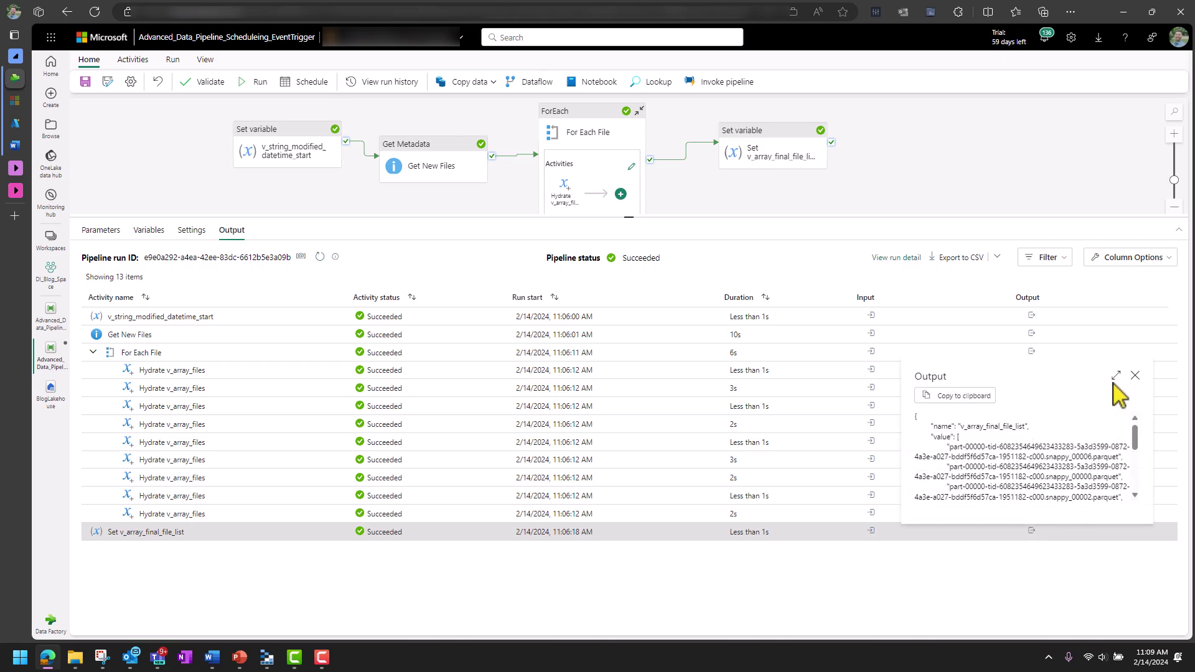
pyautogui.click(1118, 376)
pyautogui.moveTo(507, 273); pyautogui.dragTo(93, 192)
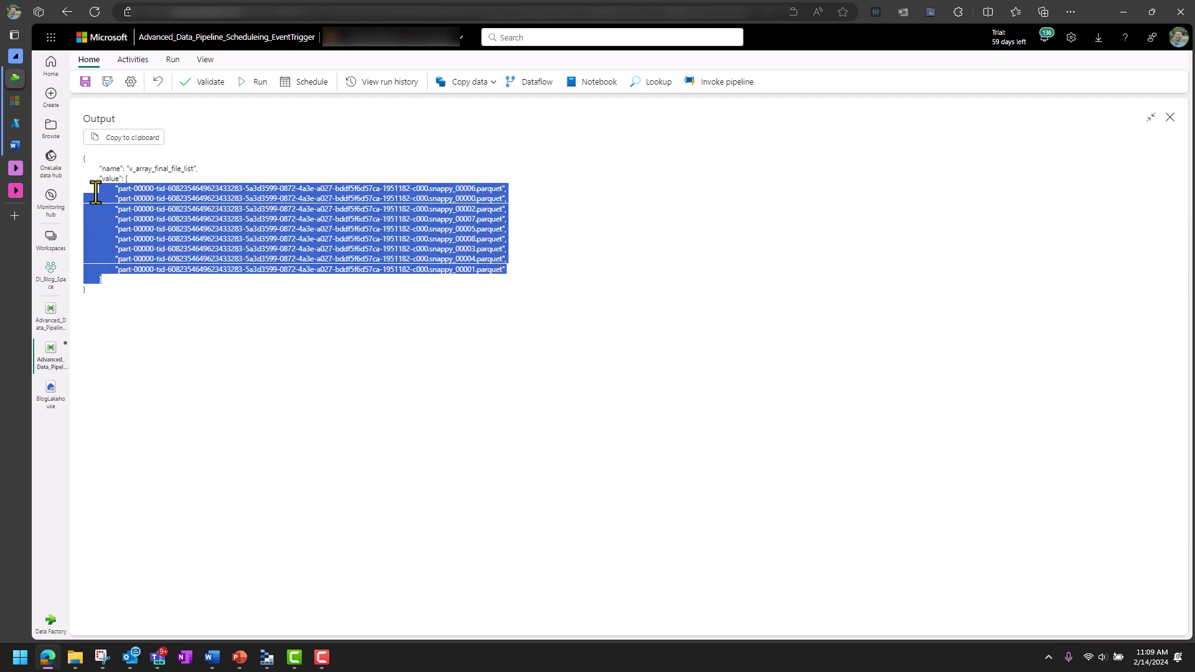
pyautogui.moveTo(508, 272); pyautogui.dragTo(89, 192)
# Compare the file names against the Azure Storage Explorer listing, then clear the selection
pyautogui.click(270, 659)
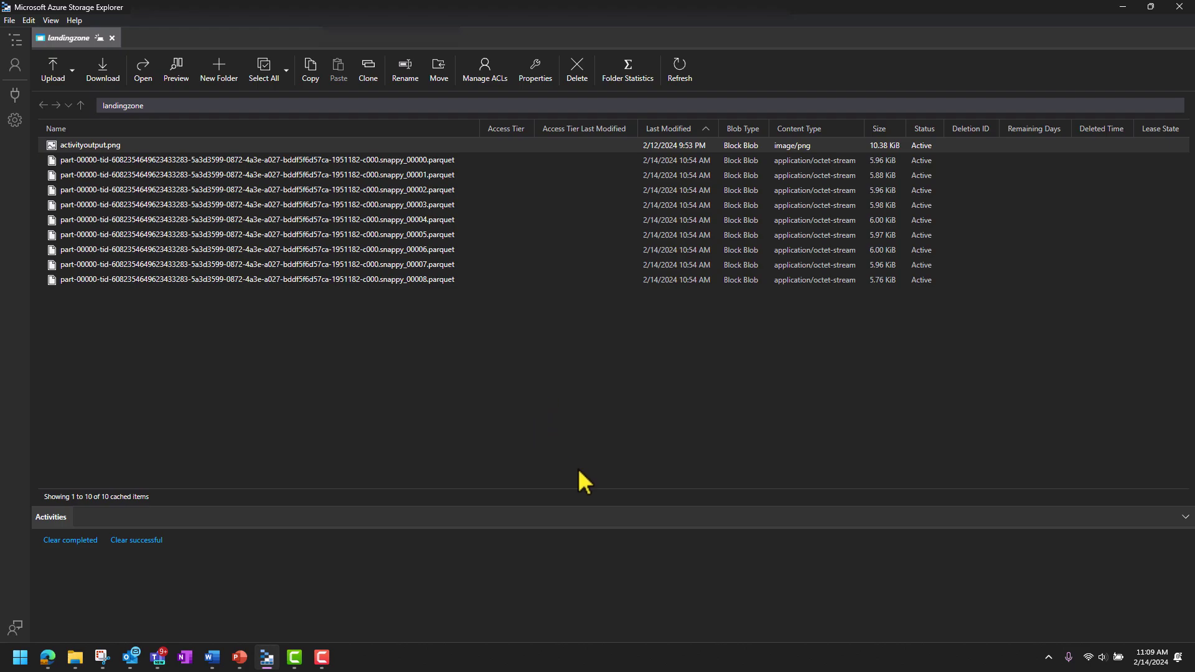
pyautogui.click(1123, 8)
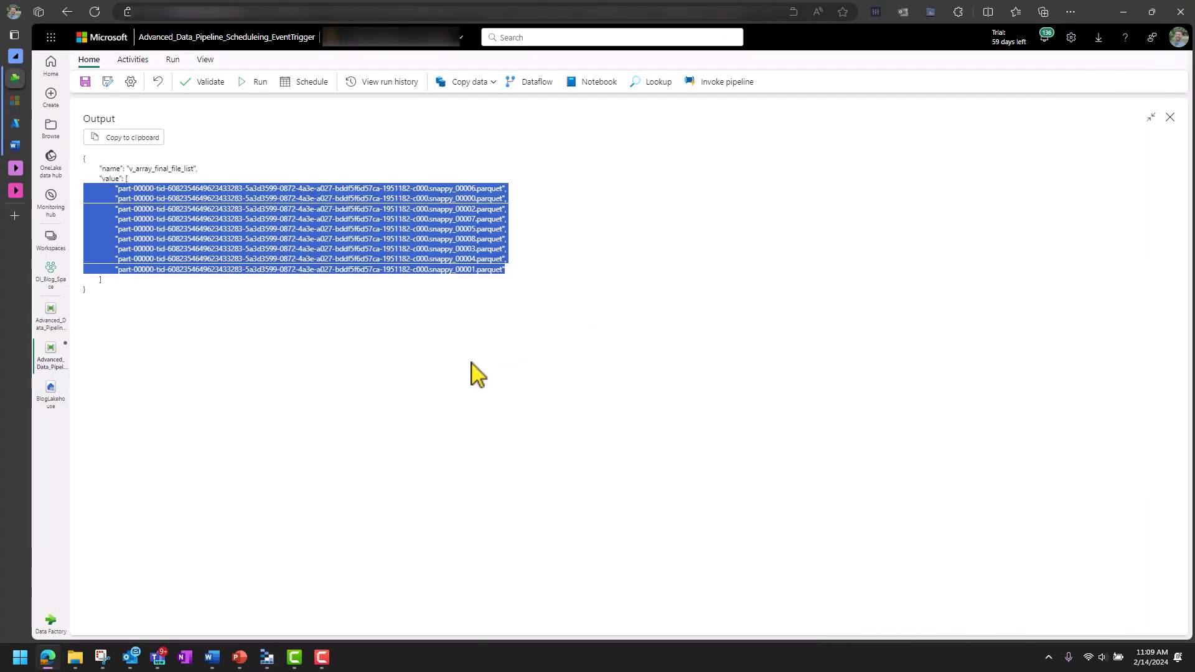
pyautogui.click(350, 339)
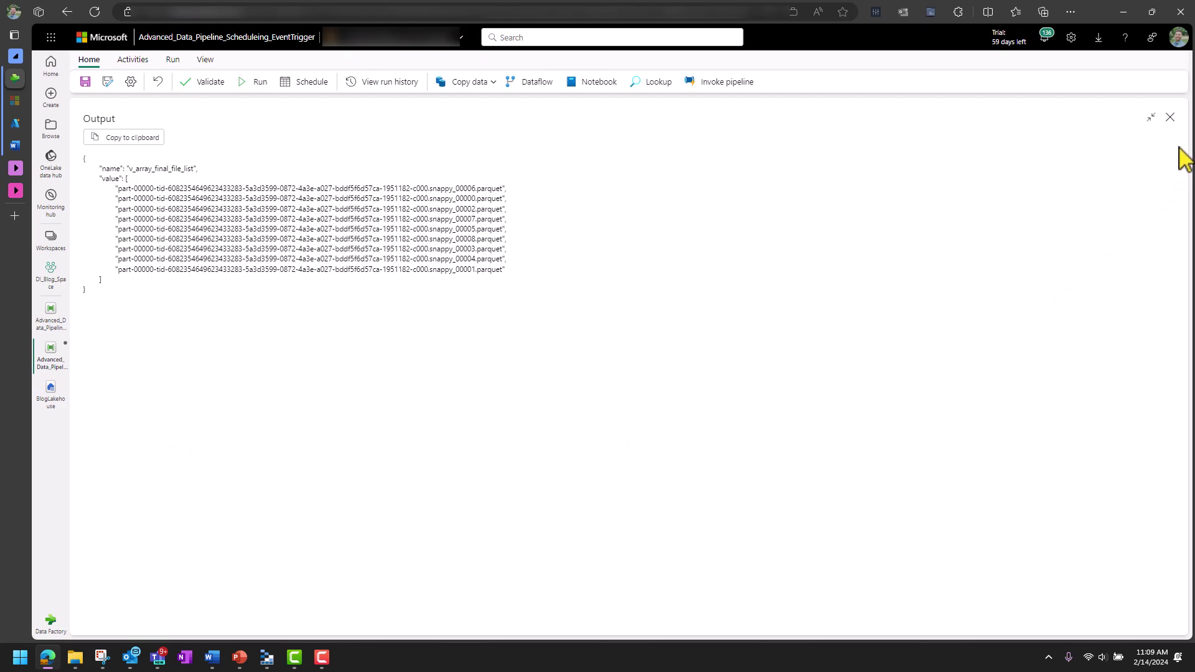
# Close the full-page output and drag the splitter down to enlarge the pipeline canvas
pyautogui.click(1170, 118)
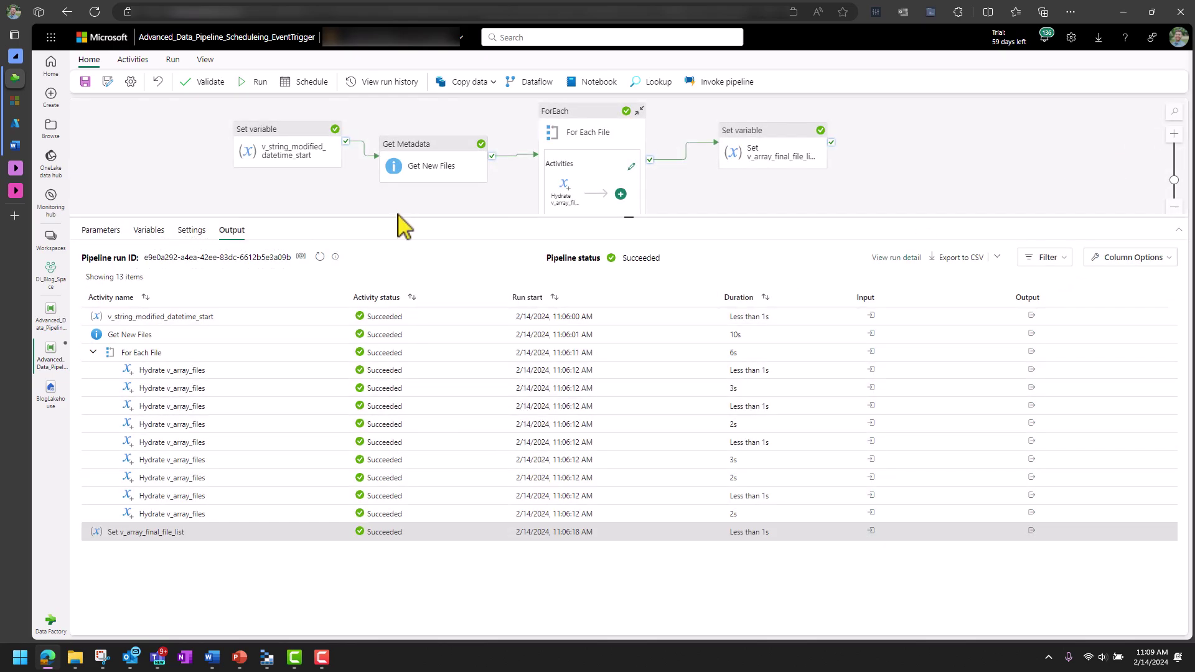
pyautogui.moveTo(397, 218); pyautogui.dragTo(399, 266)
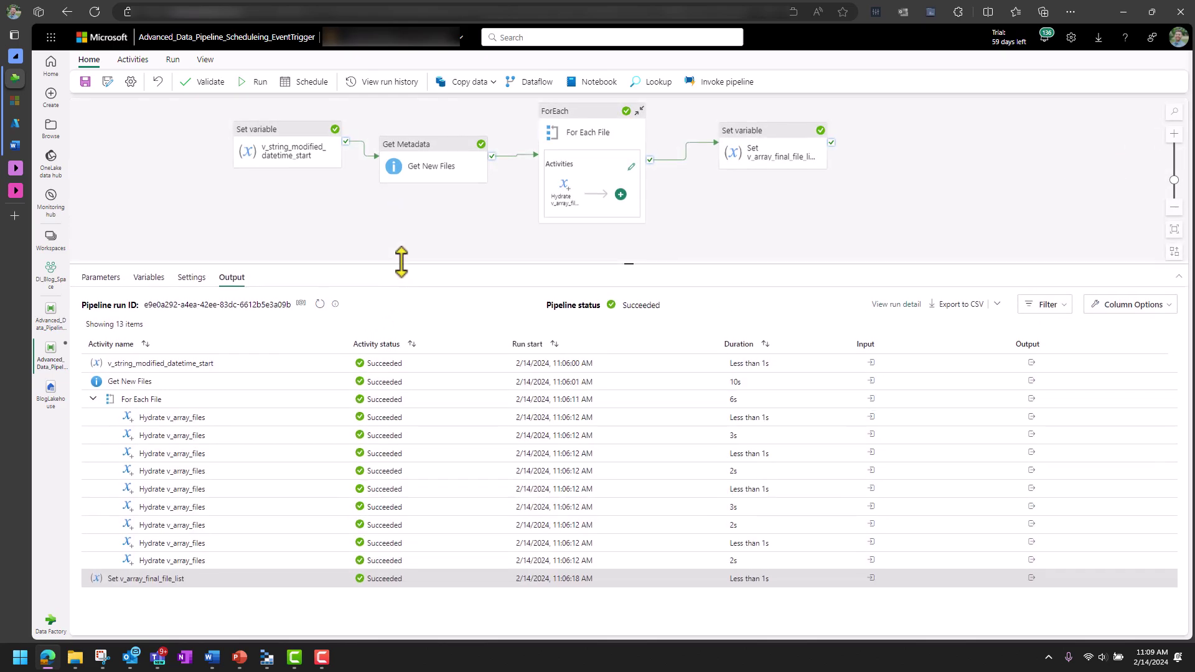